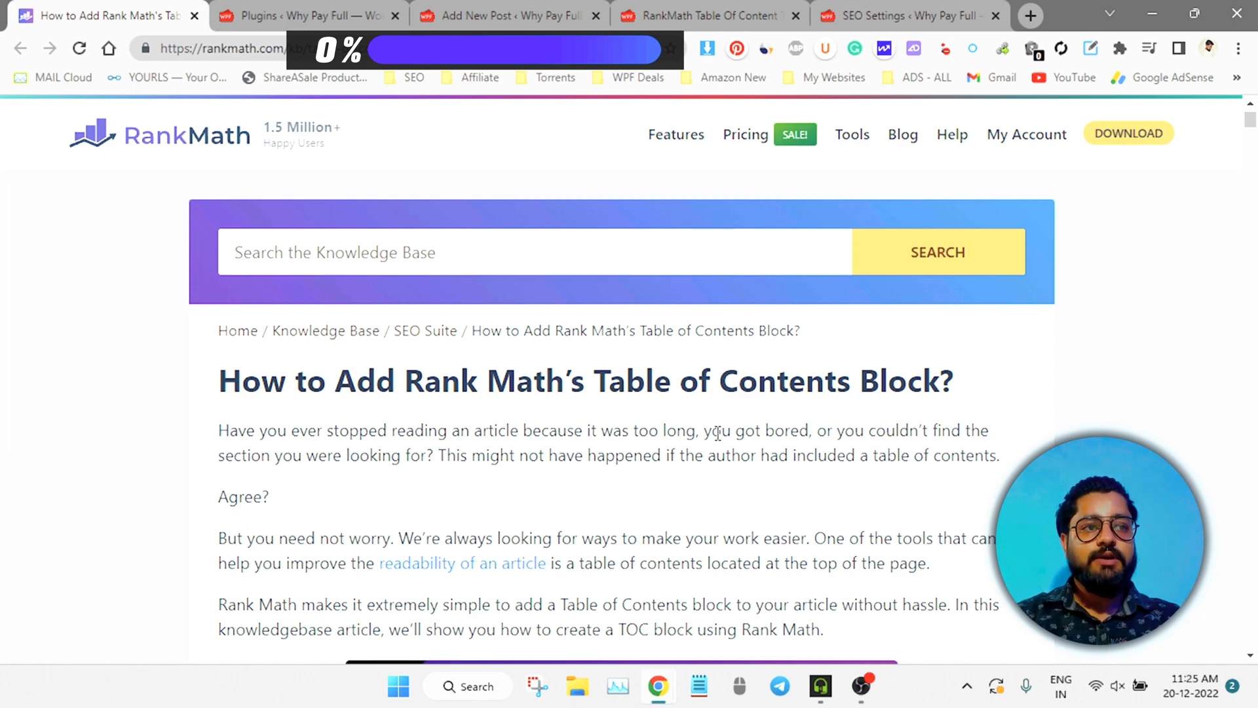
- Read the title and introduction of the knowledge base article on adding Rank Math's Table of Contents block
left_click_drag(405, 378, 954, 381)
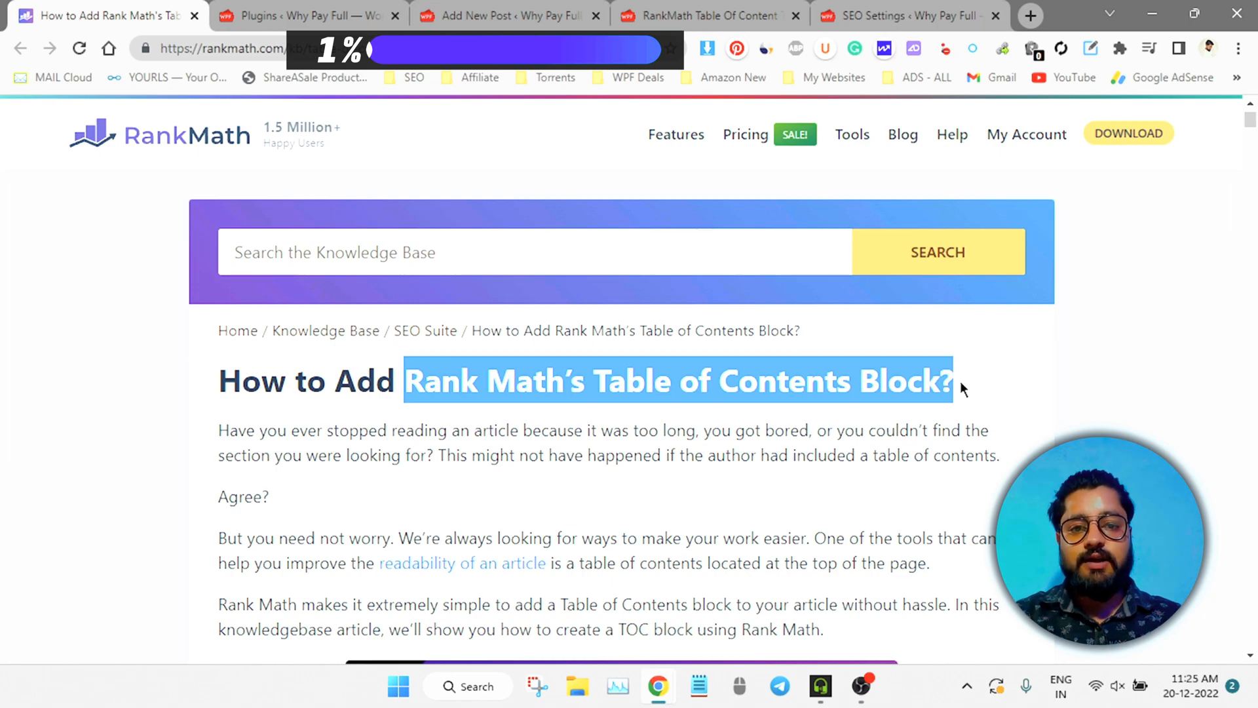
left_click(689, 461)
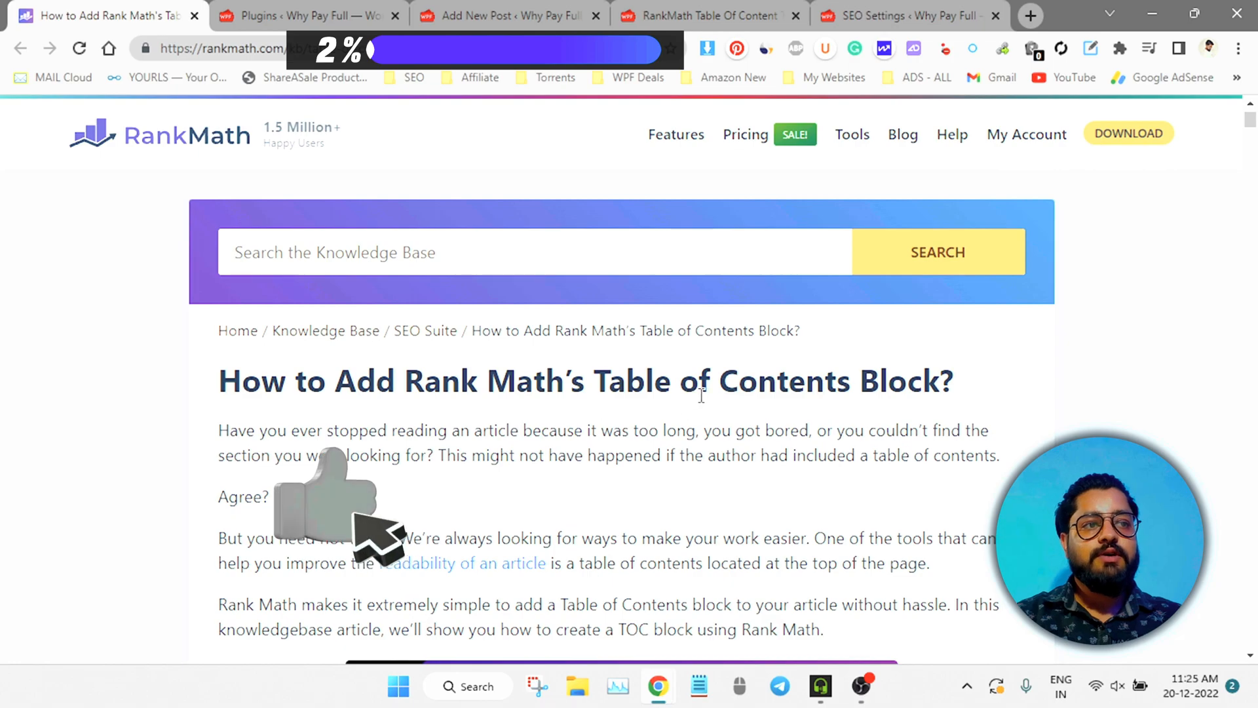
left_click_drag(586, 380, 856, 377)
left_click(677, 457)
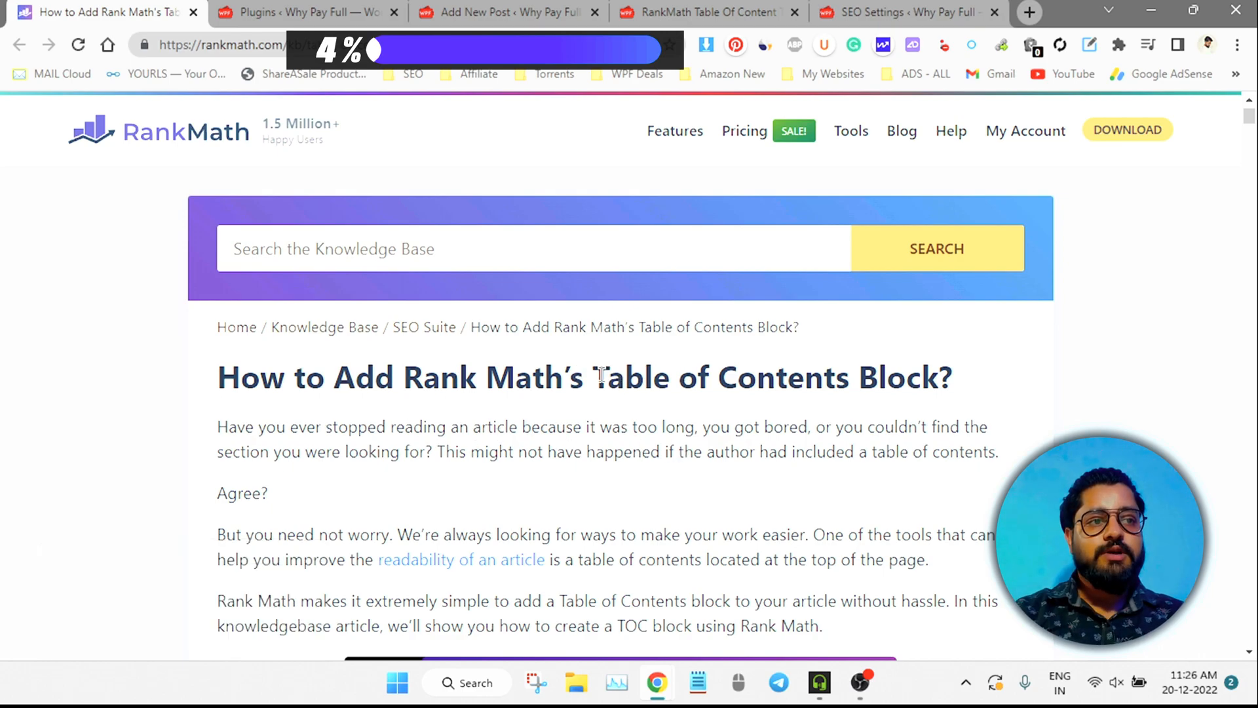
left_click_drag(602, 375, 873, 388)
left_click(815, 432)
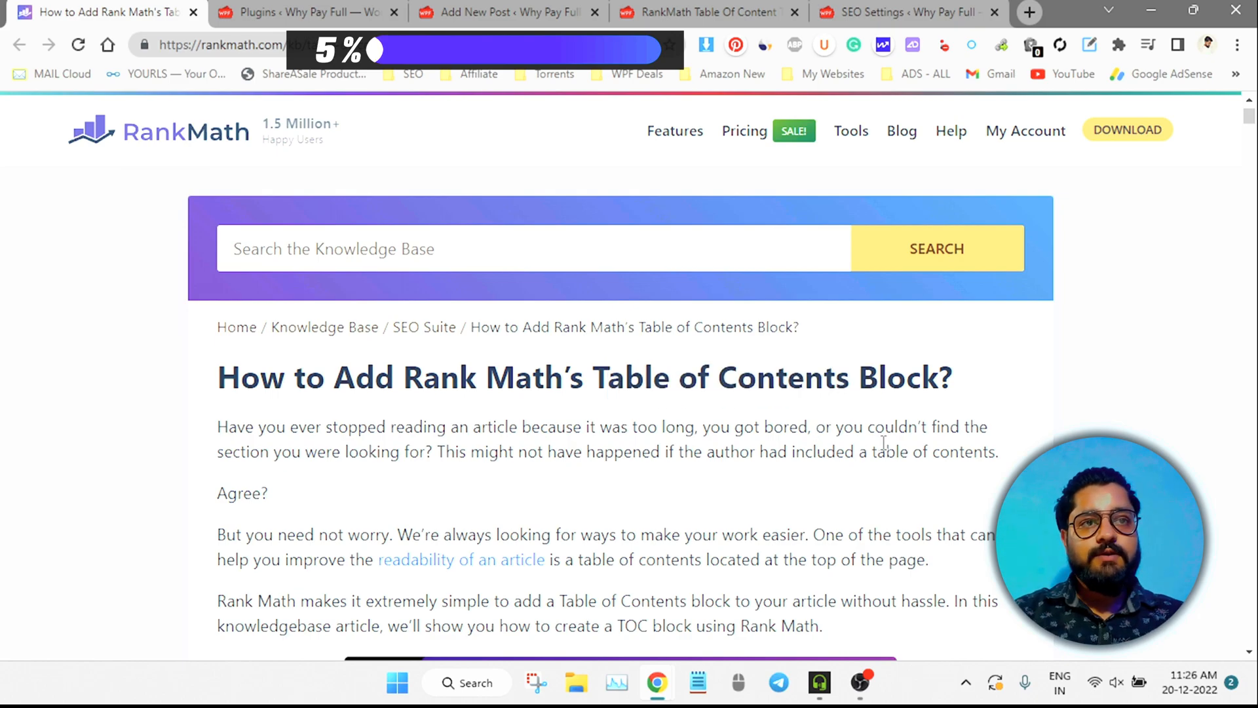
scroll(883, 442, "down", 1)
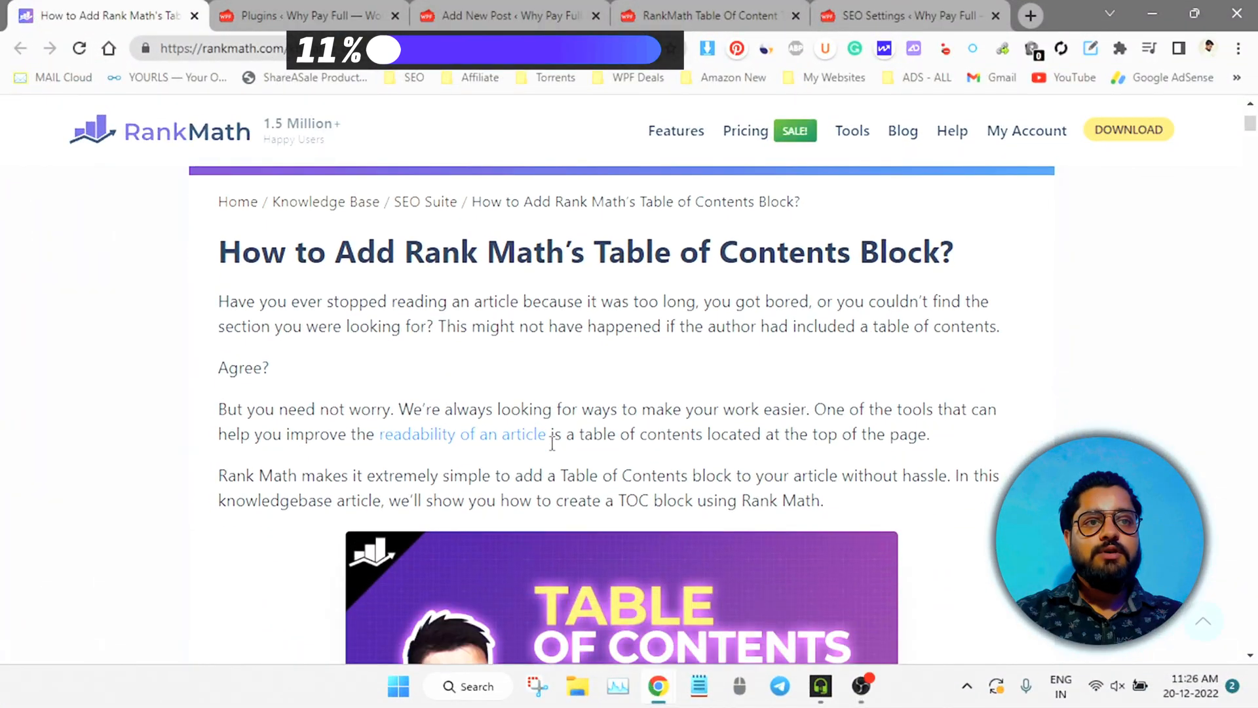
- Look up Rank Math SEO among the site's installed plugins and skim the article's section on installing and activating Rank Math
left_click(279, 8)
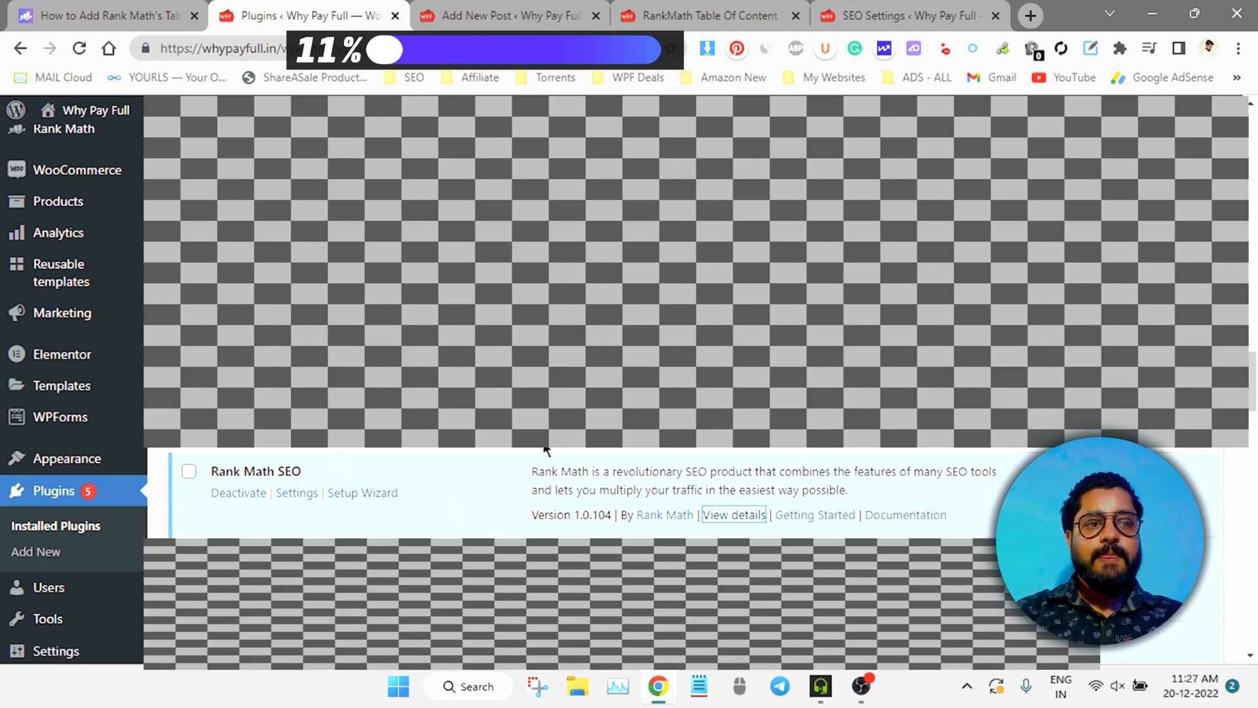
scroll(457, 453, "down", 1)
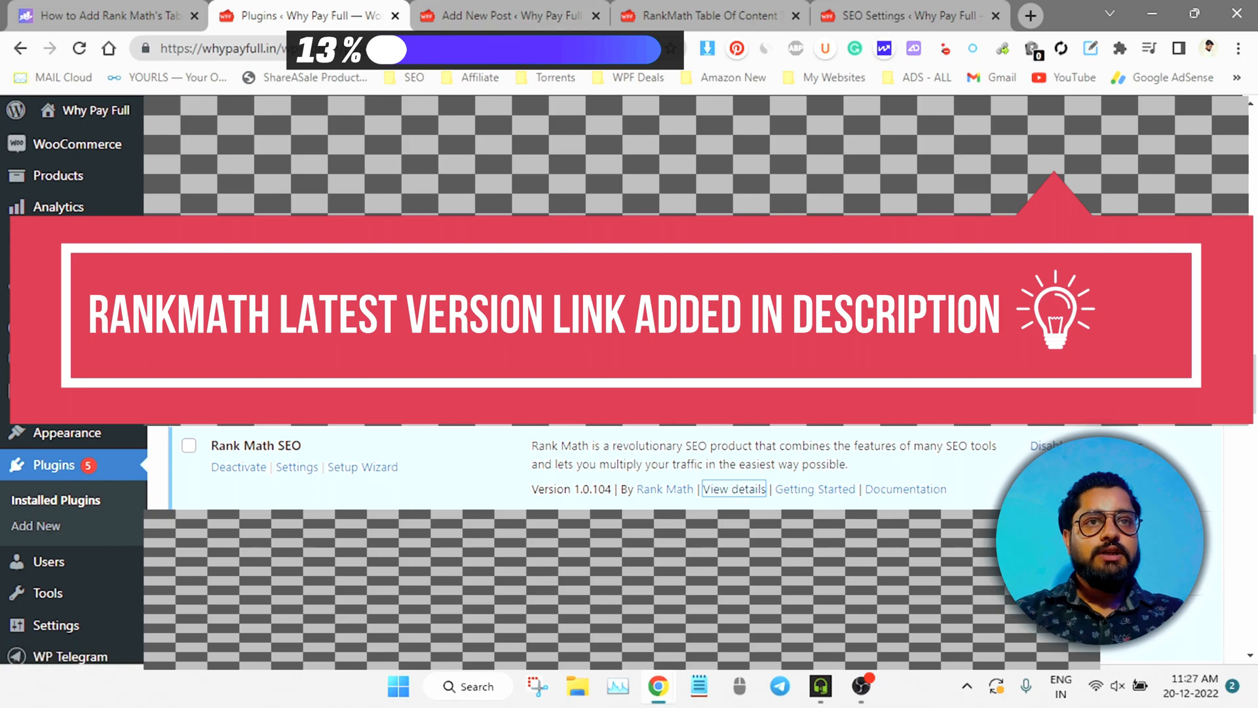
left_click(108, 16)
scroll(573, 335, "down", 20)
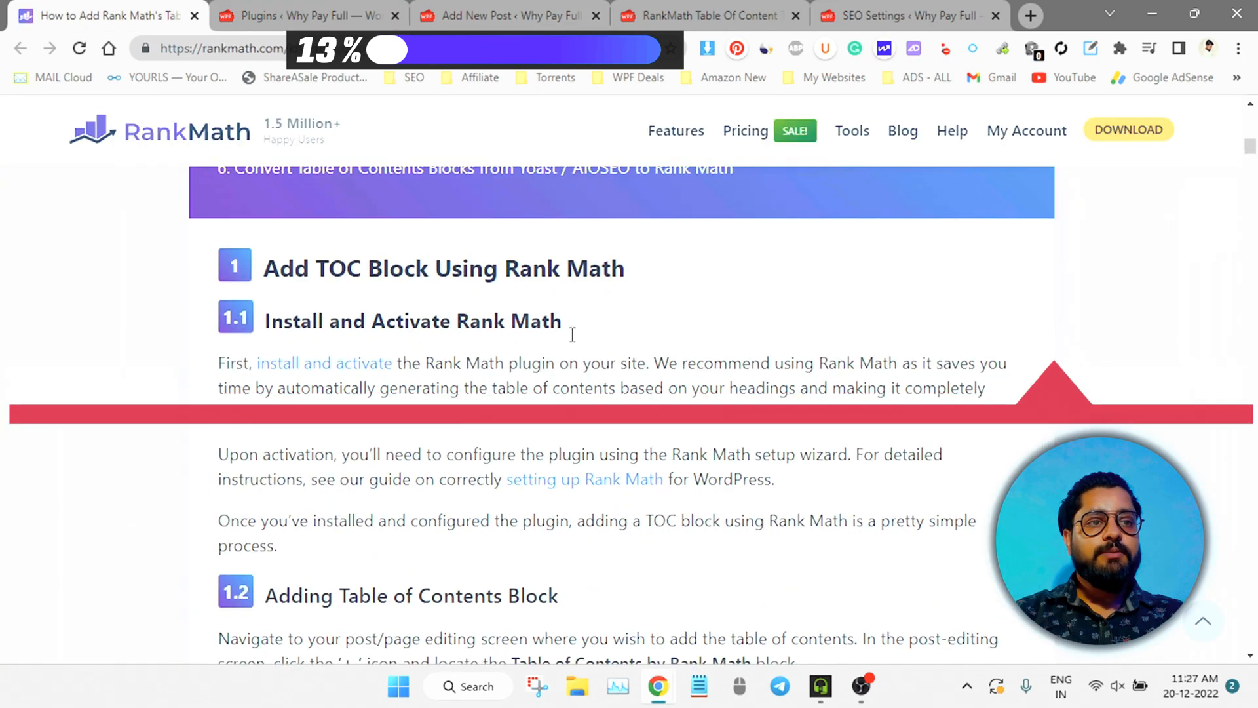
scroll(572, 335, "up", 15)
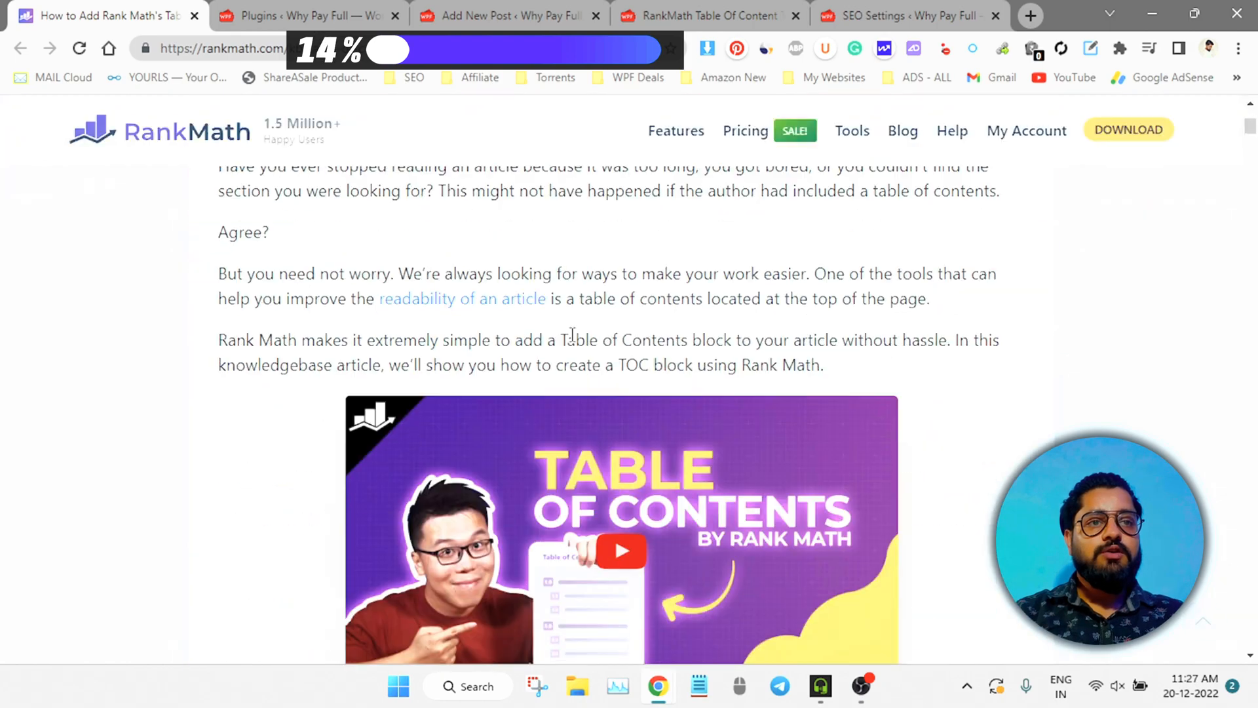
scroll(572, 336, "down", 2)
scroll(452, 342, "up", 4)
scroll(458, 332, "down", 1)
- Check the Rank Math SEO plugin's version and changelog in its plugin details on the installed plugins page
left_click(321, 9)
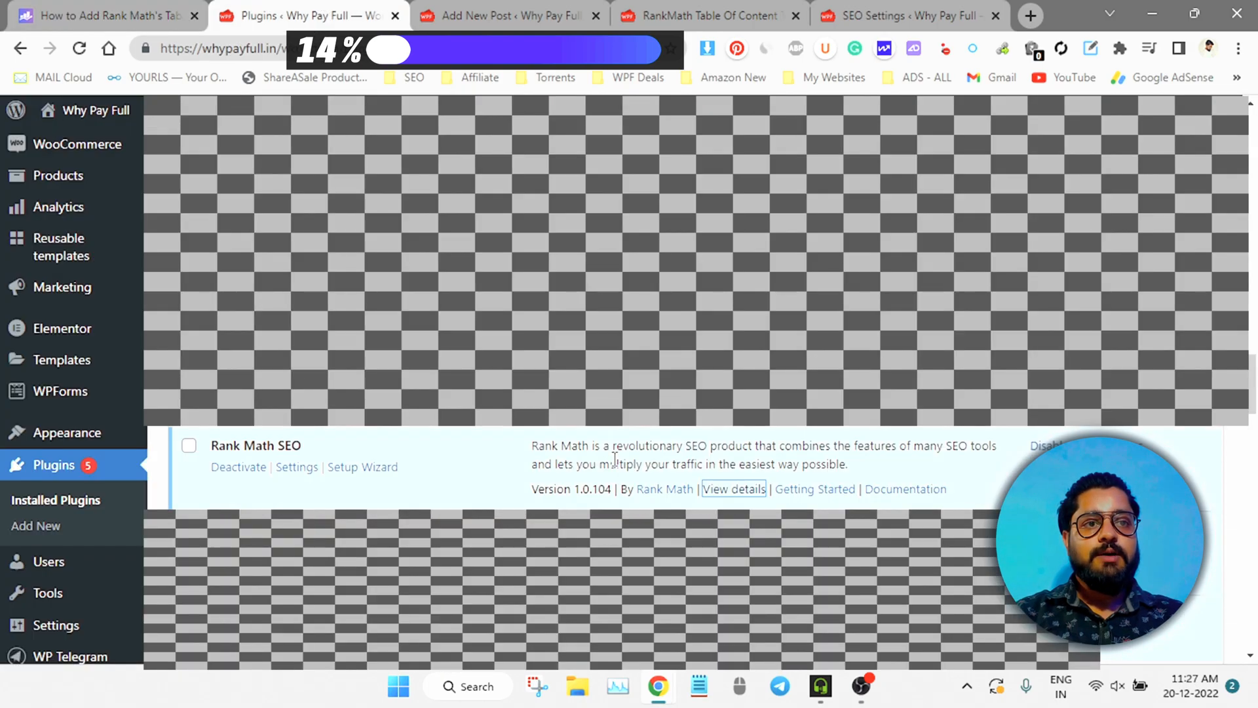
left_click(739, 491)
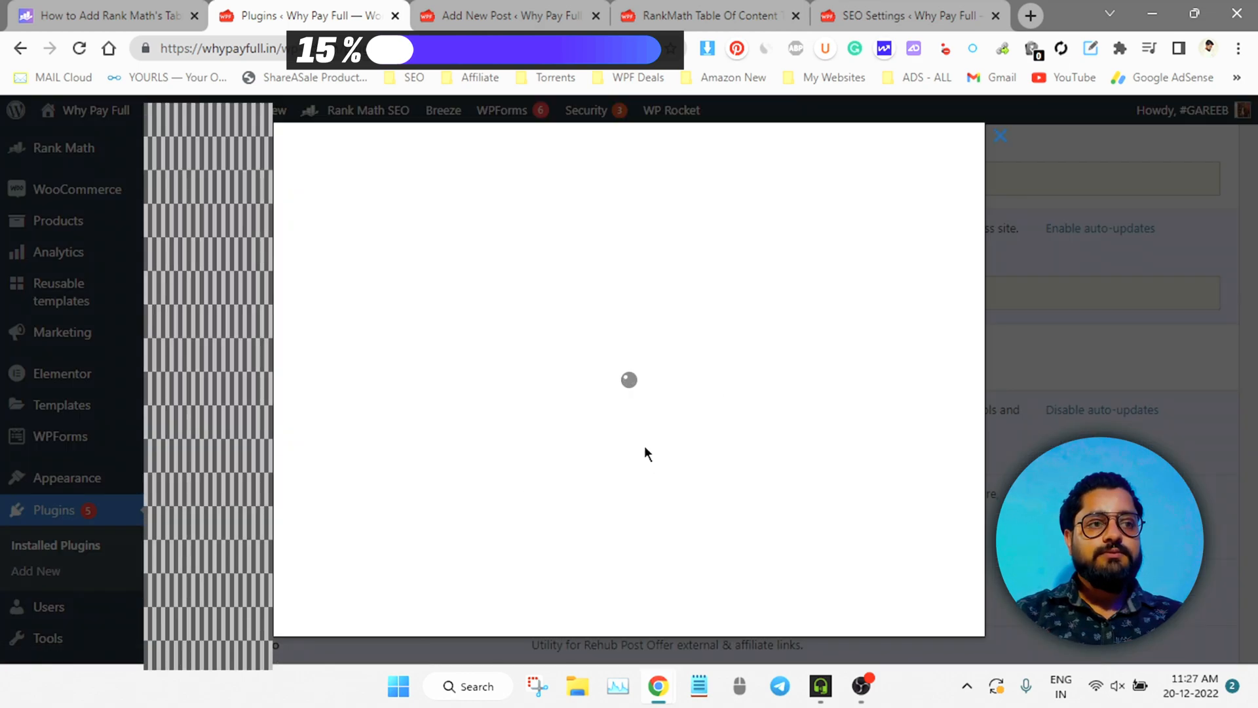
scroll(540, 573, "down", 3)
scroll(848, 430, "up", 2)
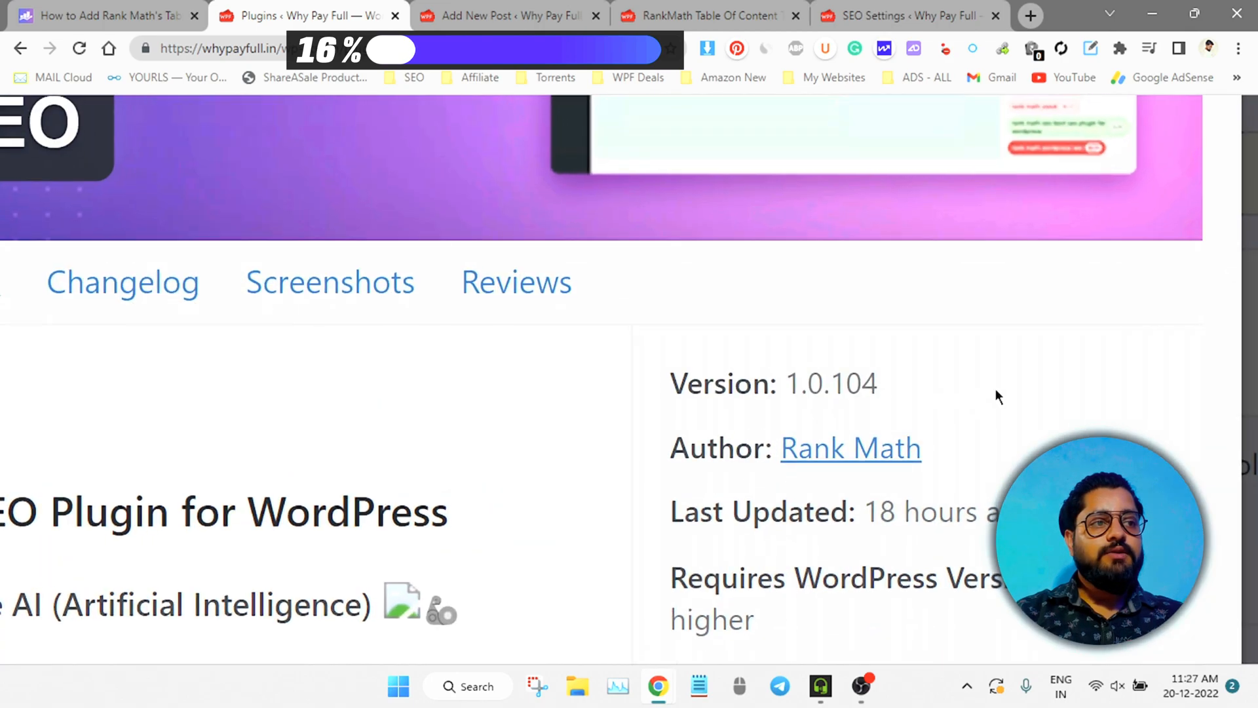
left_click_drag(839, 377, 791, 383)
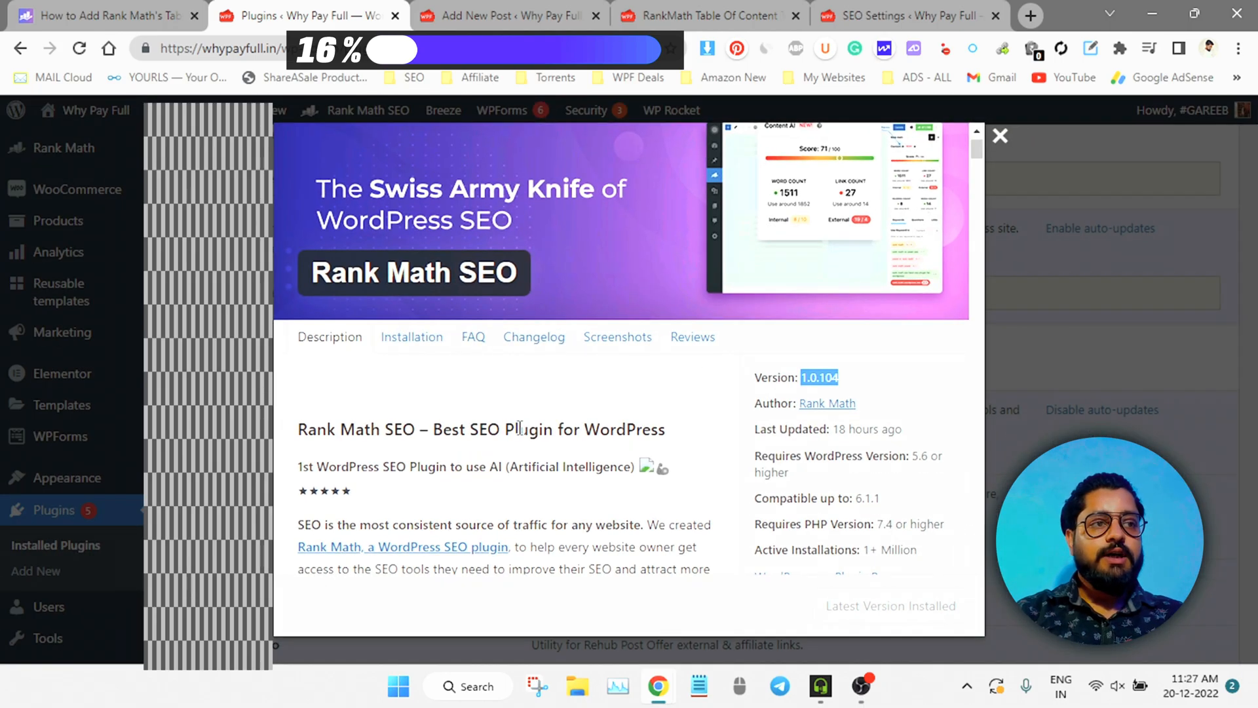
left_click(638, 388)
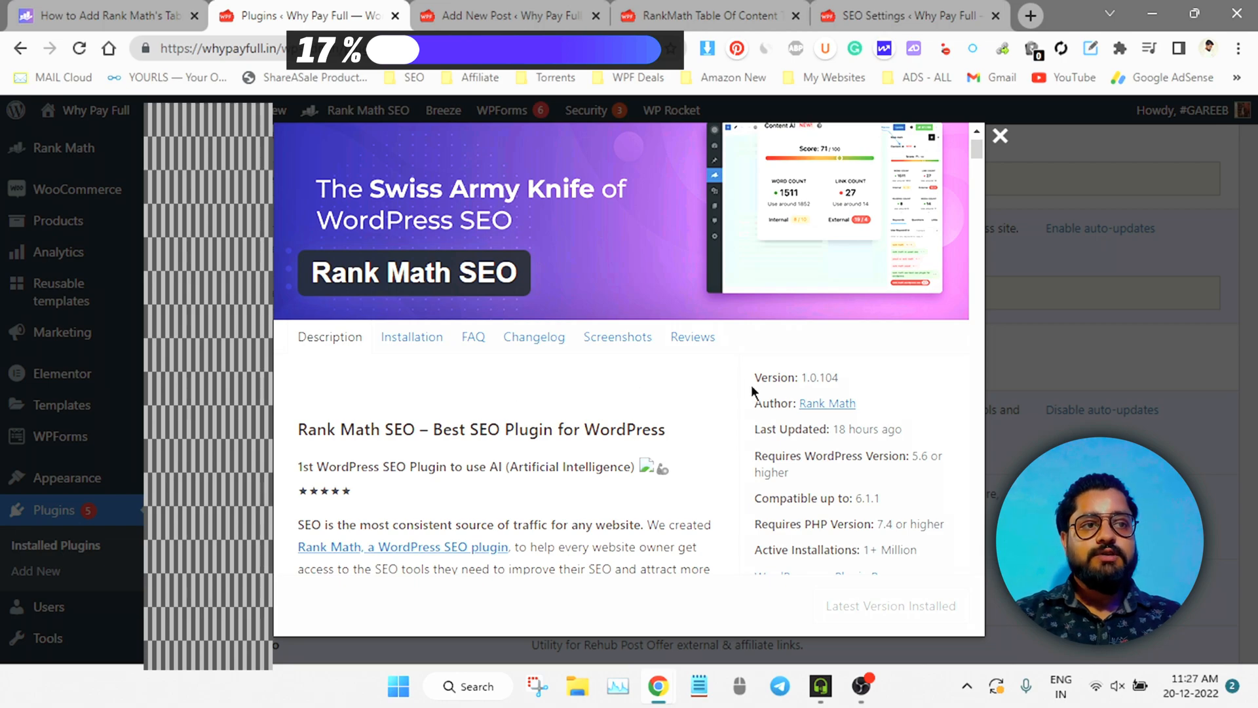
left_click(531, 340)
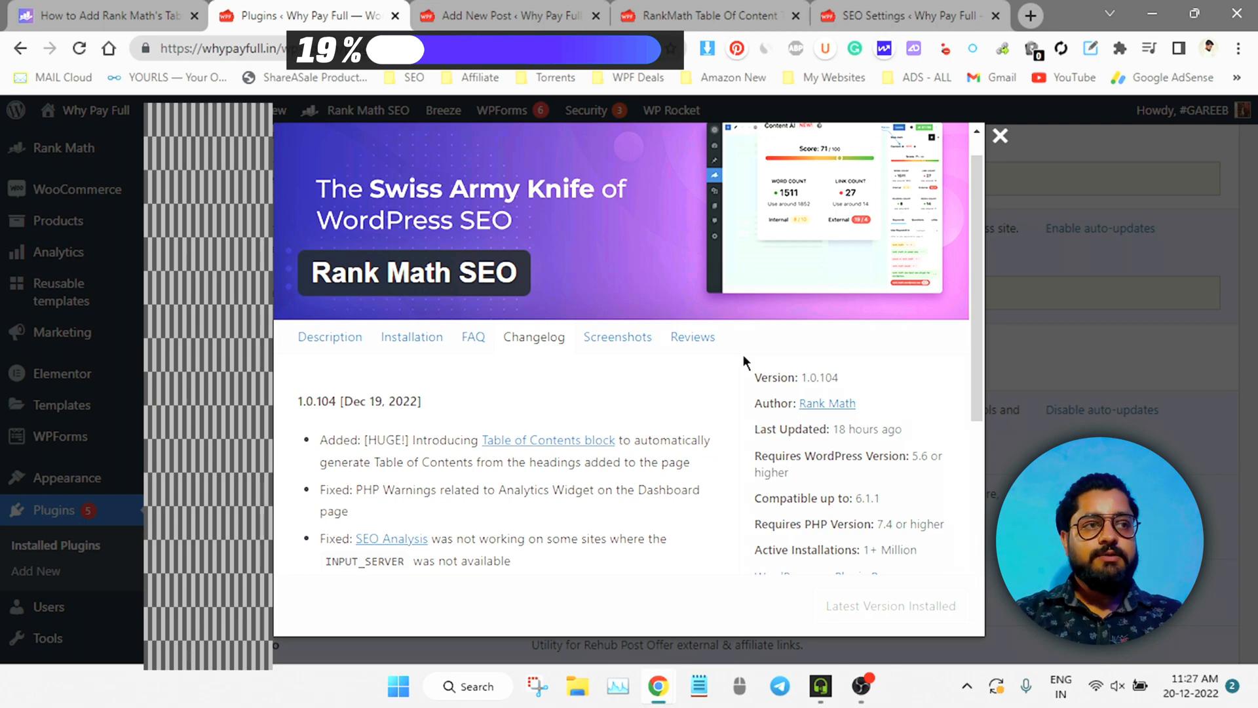
left_click(1000, 136)
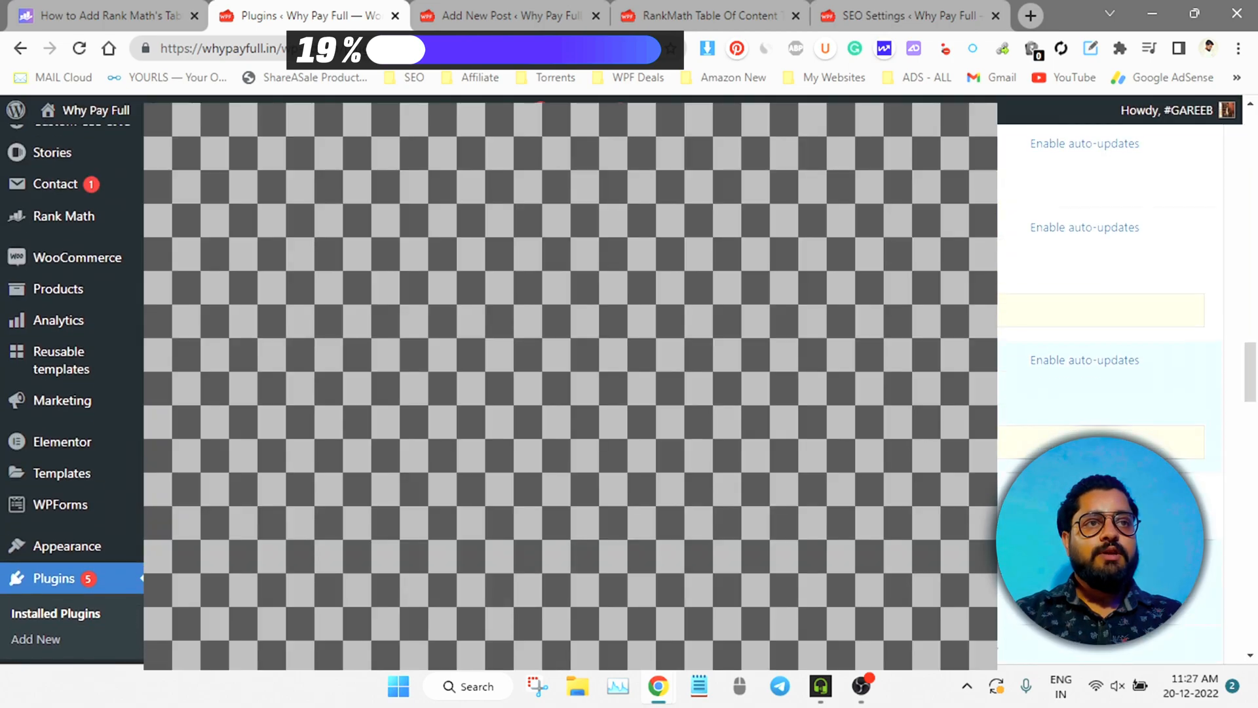
- Review the content and heading levels of the draft post "RankMath Table Of Content Tutorial in Hindi By DigitalGareeb"
left_click(519, 15)
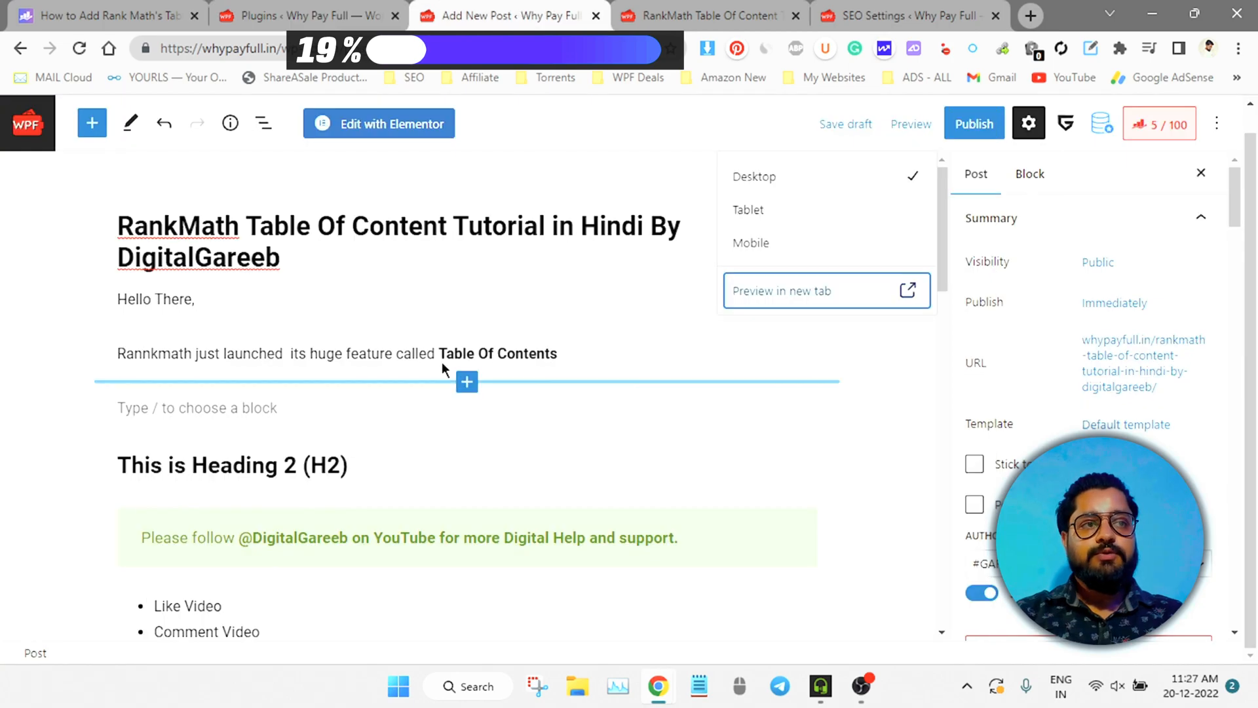
left_click(458, 300)
left_click(530, 271)
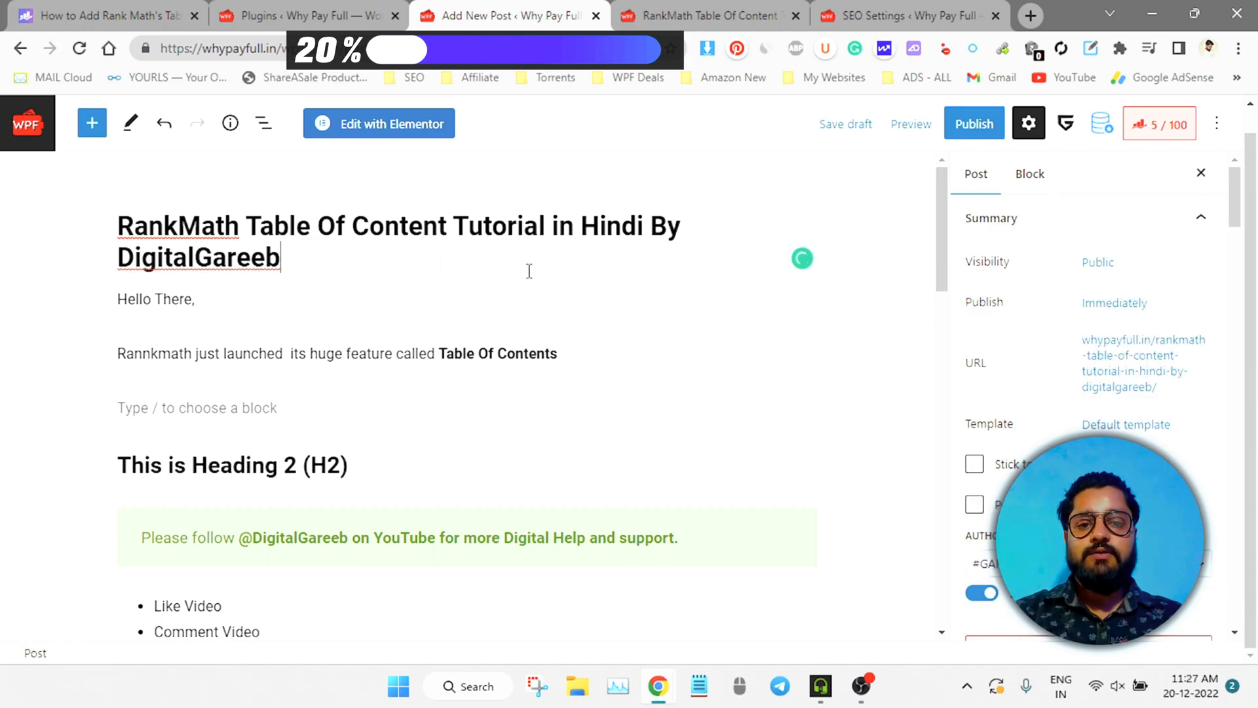
scroll(598, 391, "down", 20)
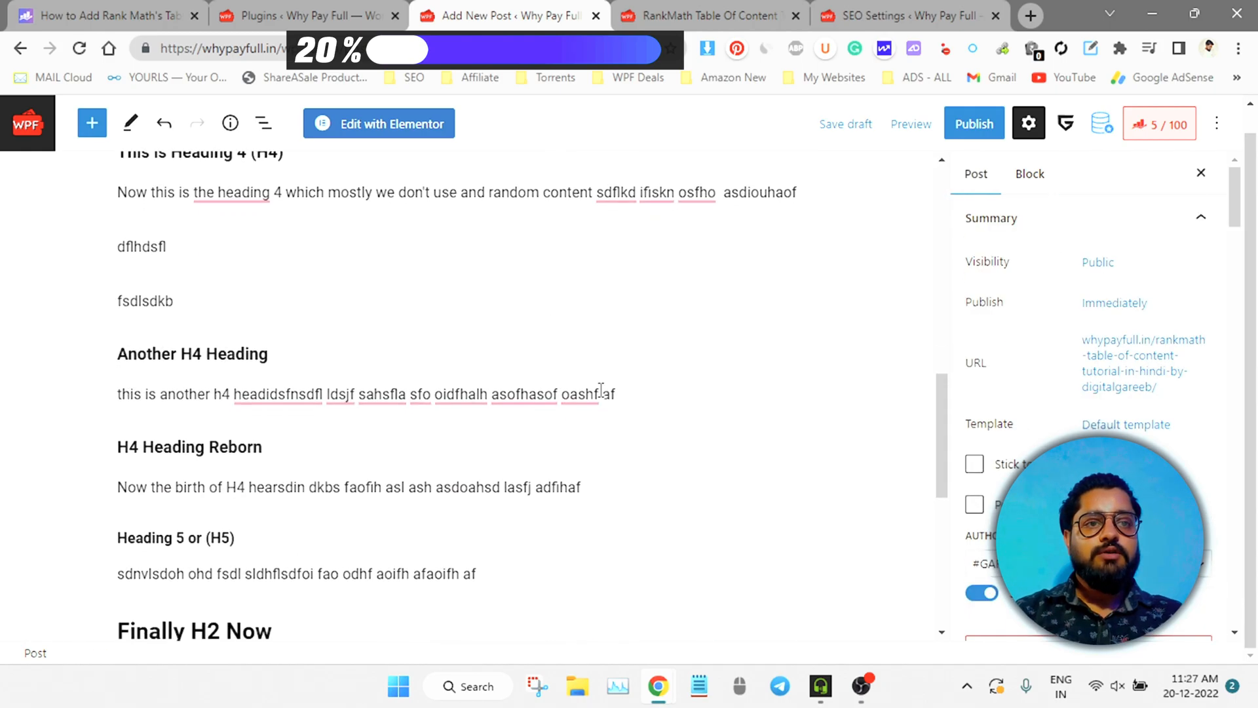
scroll(601, 397, "up", 20)
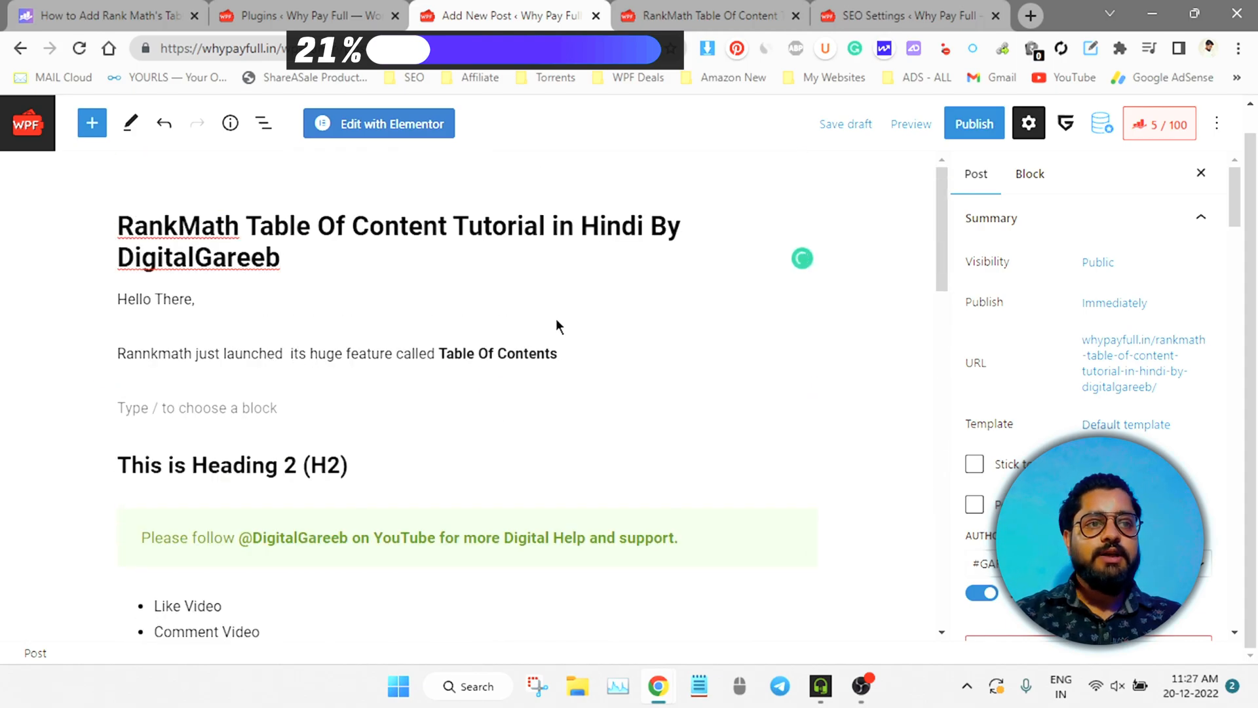
scroll(326, 391, "down", 15)
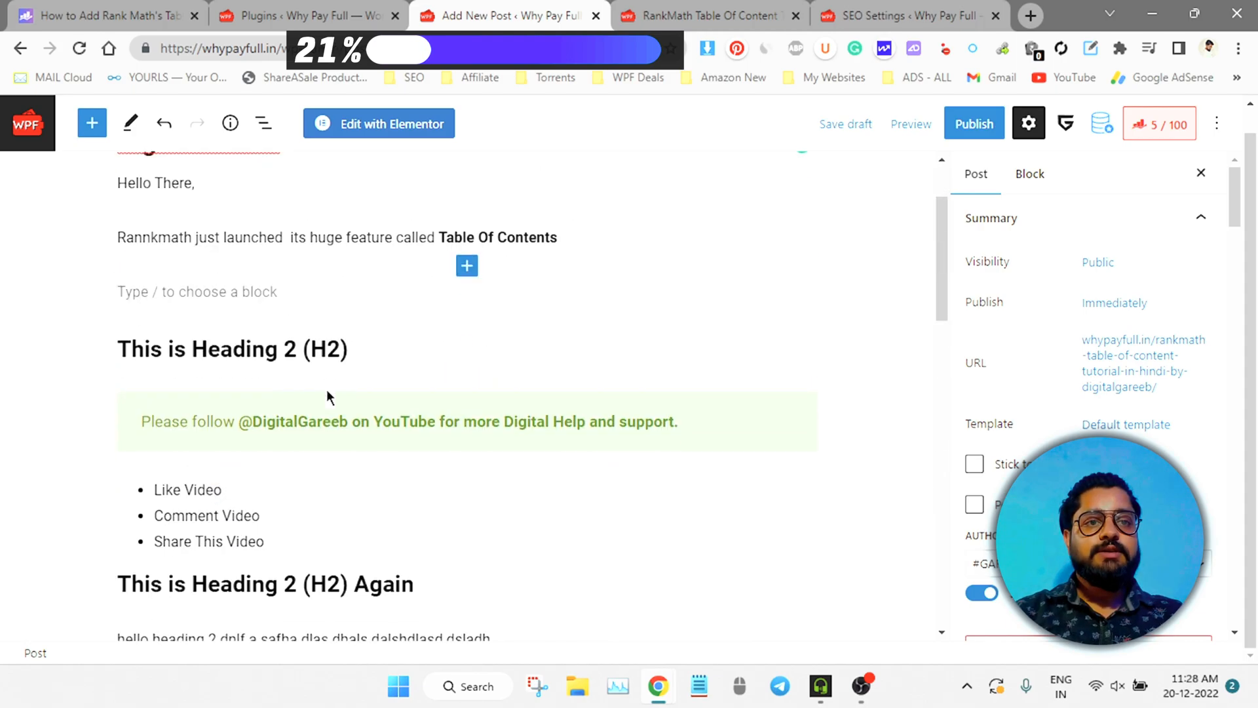
scroll(326, 389, "down", 7)
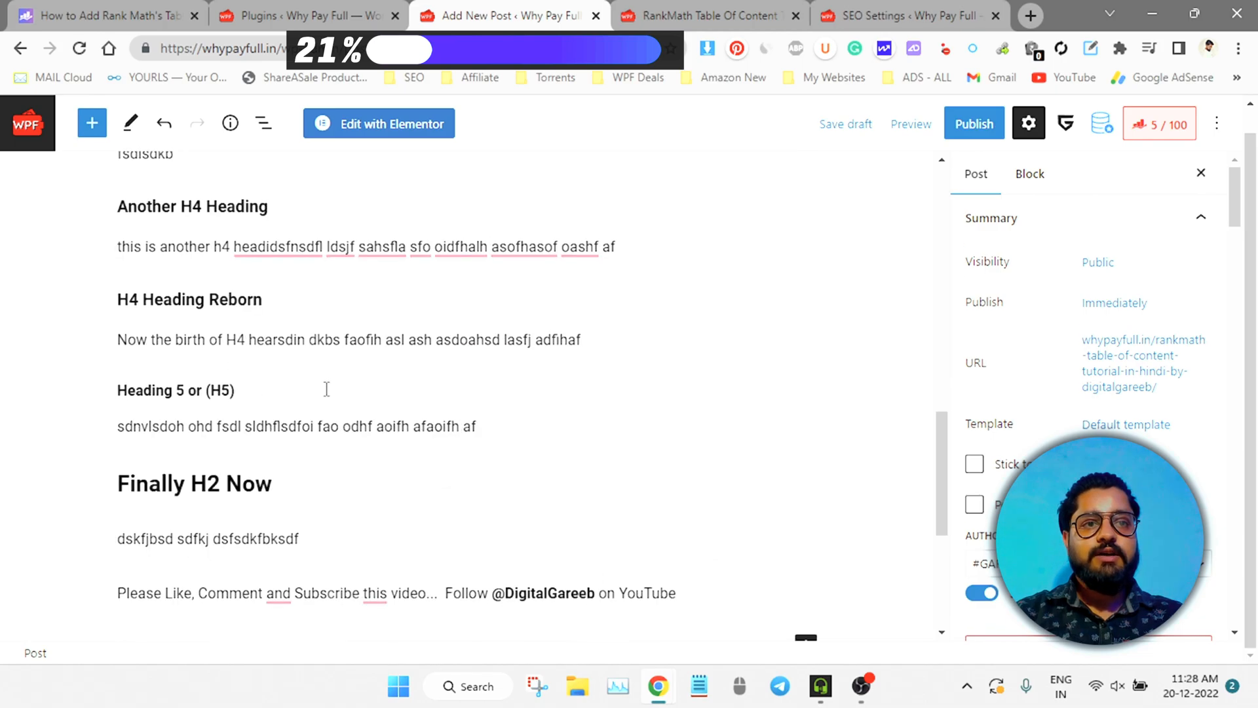
scroll(327, 390, "up", 13)
scroll(326, 390, "up", 7)
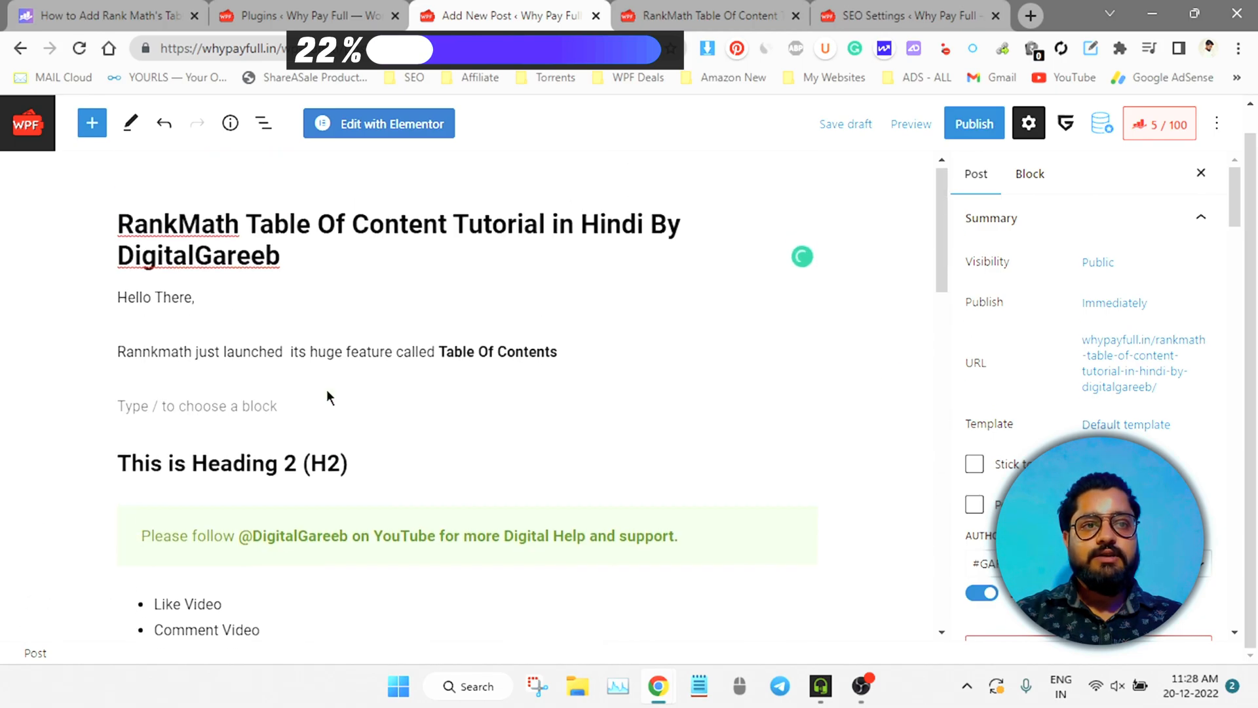
- View the draft post's document outline and close it again
scroll(410, 624, "down", 2)
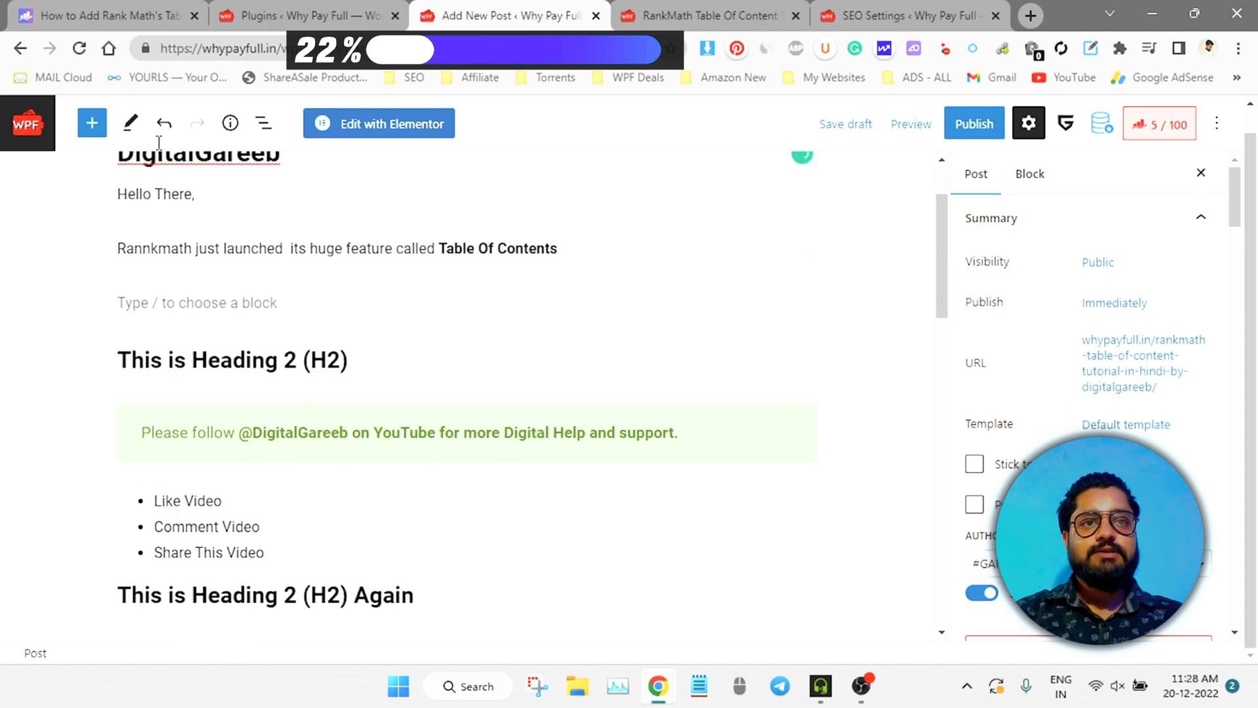
left_click(226, 124)
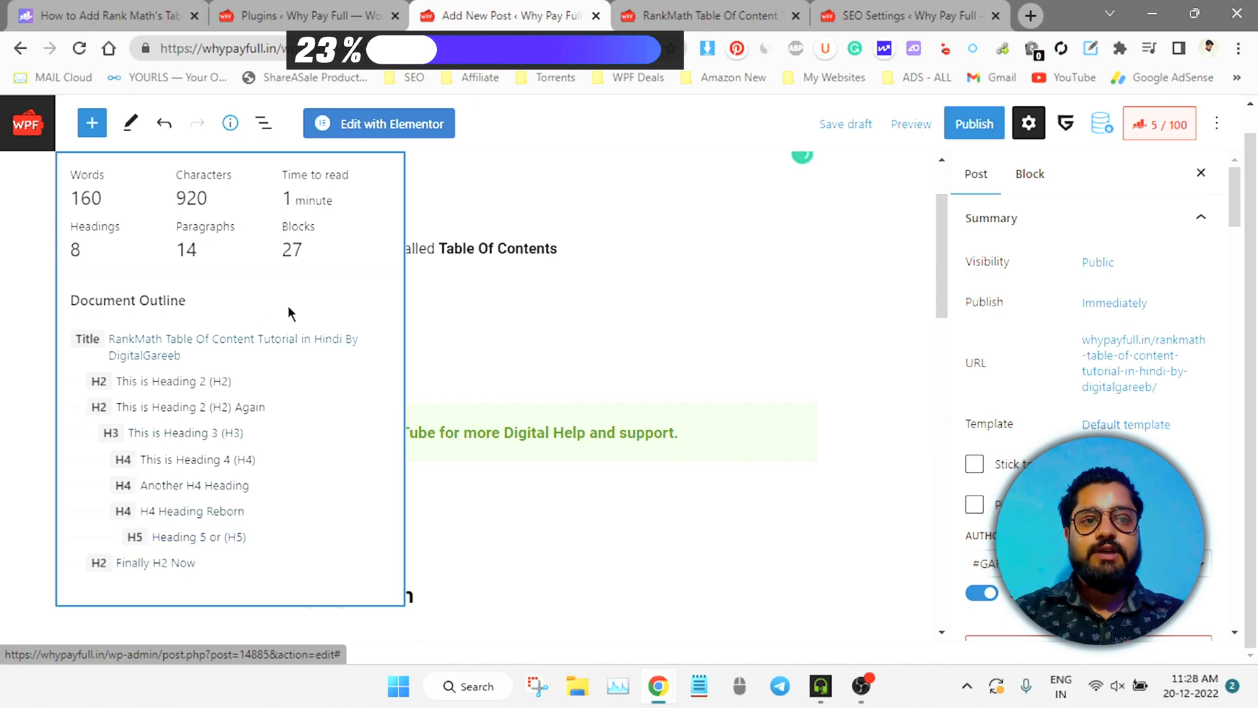
left_click(537, 337)
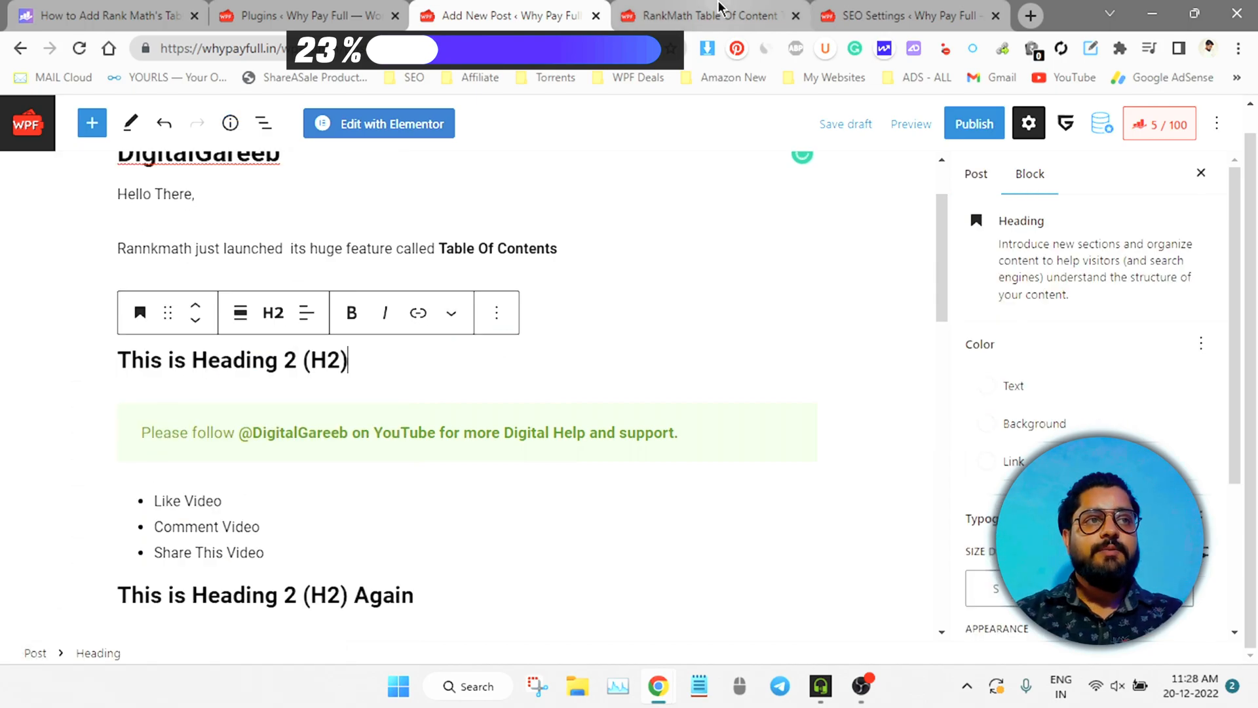
- Examine the post's preview page, comparing its headings with the existing "Content Of this Post" list
left_click(719, 13)
scroll(548, 509, "down", 5)
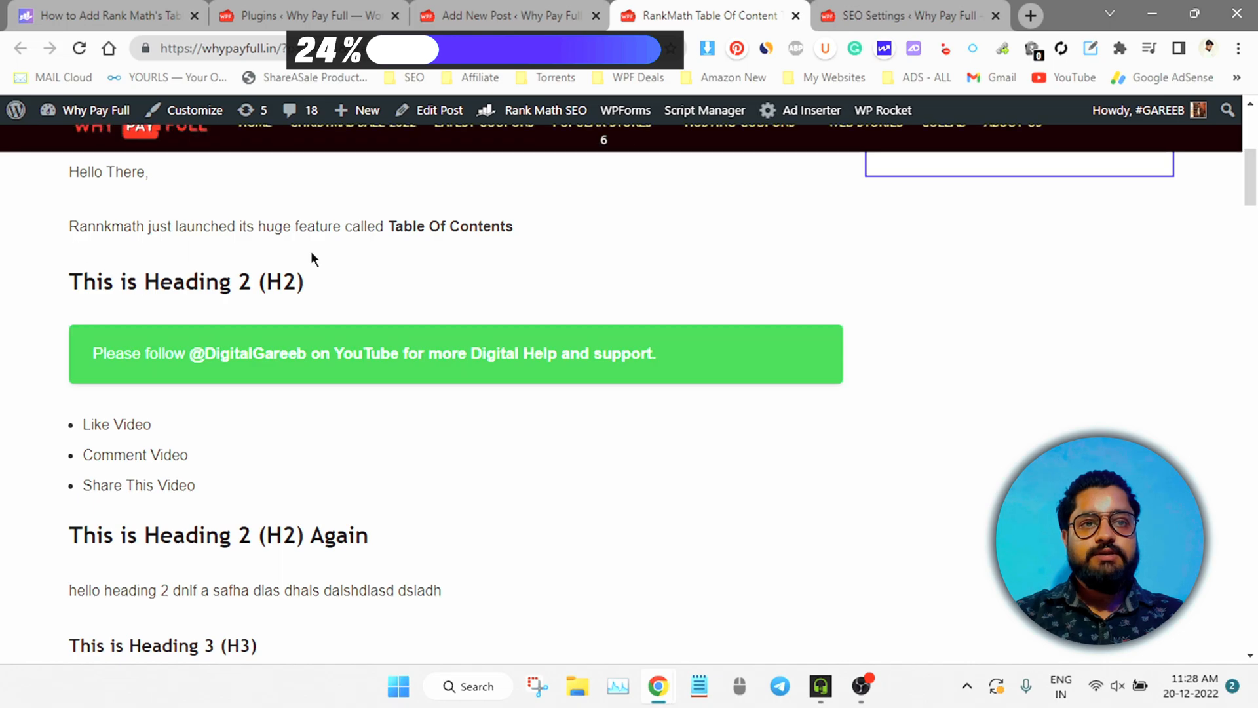
scroll(507, 586, "down", 15)
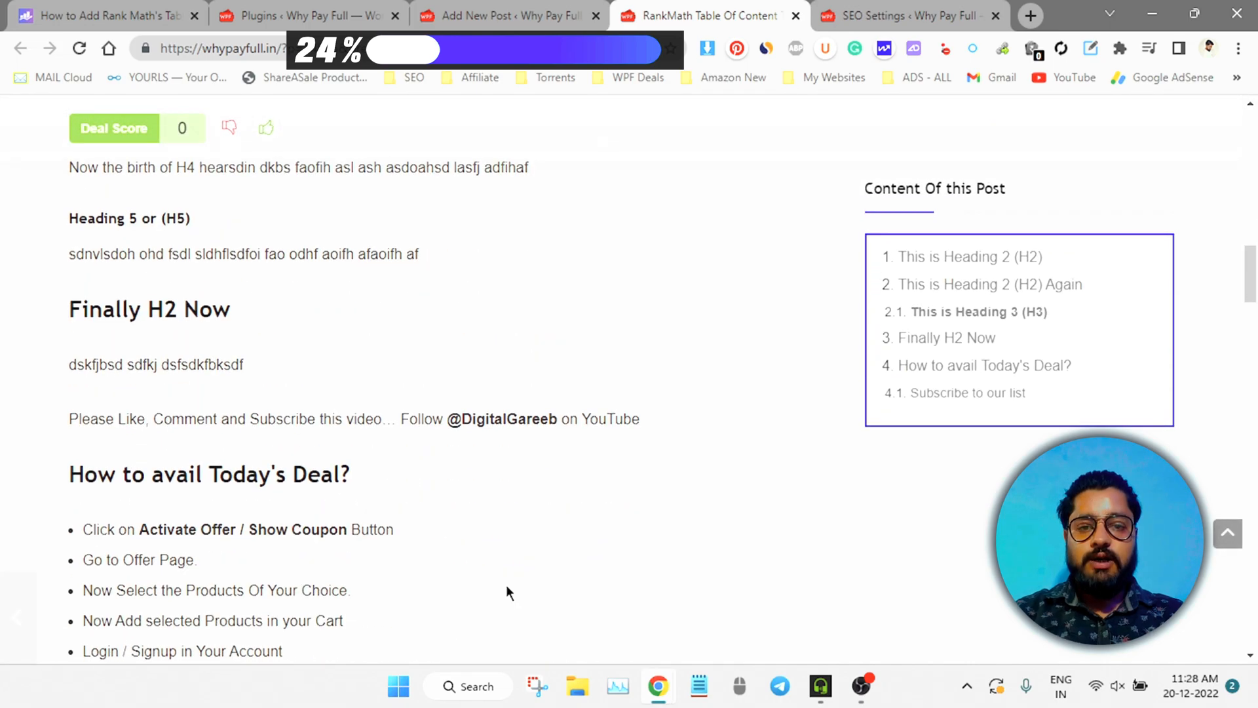
scroll(505, 592, "down", 5)
scroll(506, 592, "up", 20)
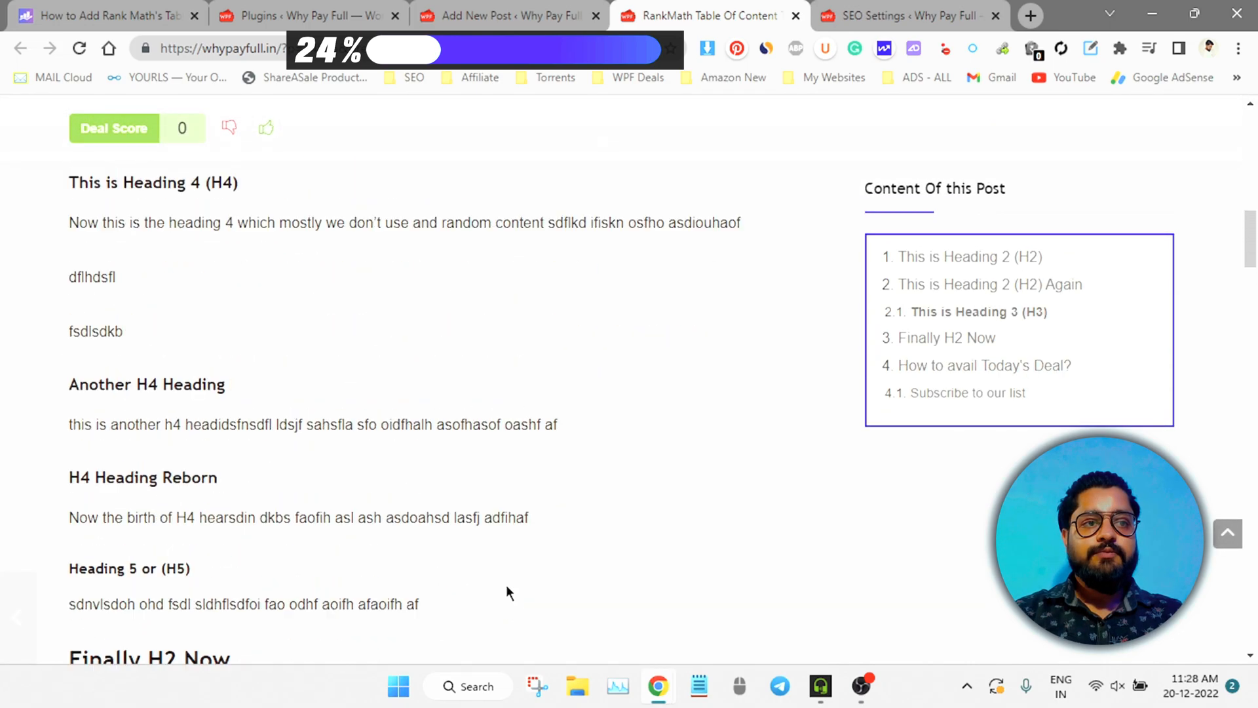
scroll(329, 334, "up", 5)
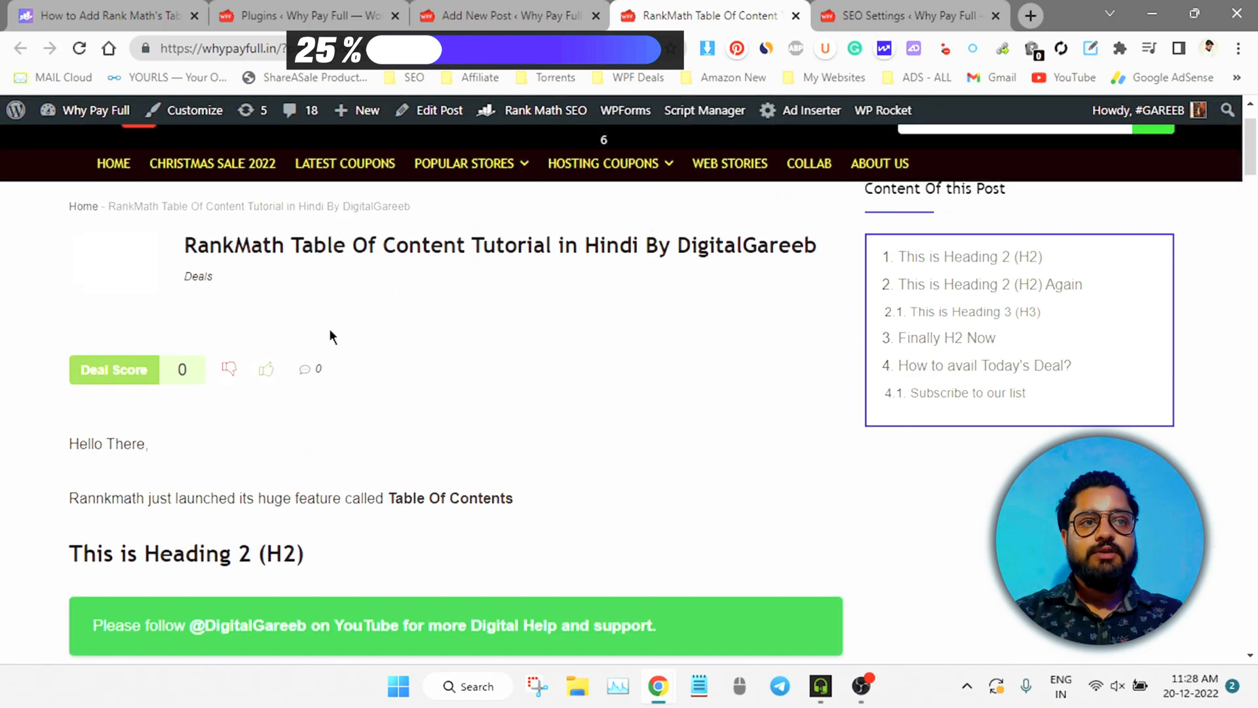
scroll(420, 522, "down", 5)
scroll(419, 527, "down", 10)
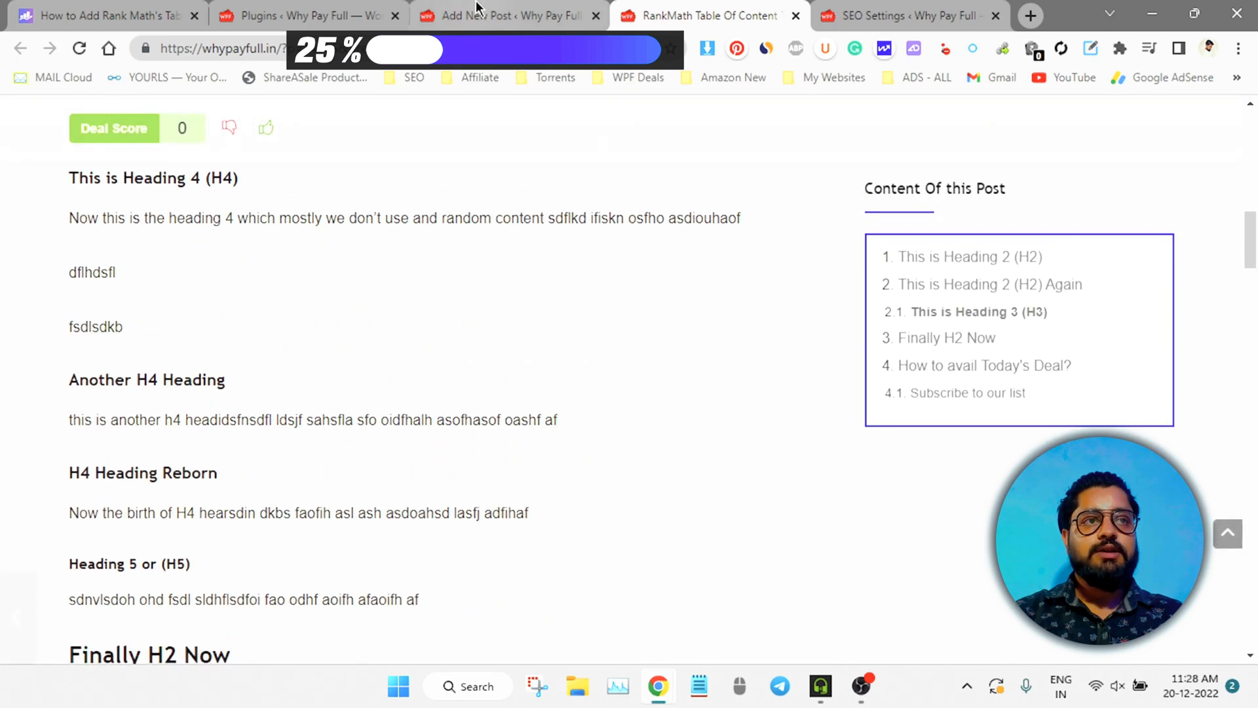
- Insert the "Table of Contents by Rank Math" block in the draft post between the introduction and the first heading
left_click(511, 16)
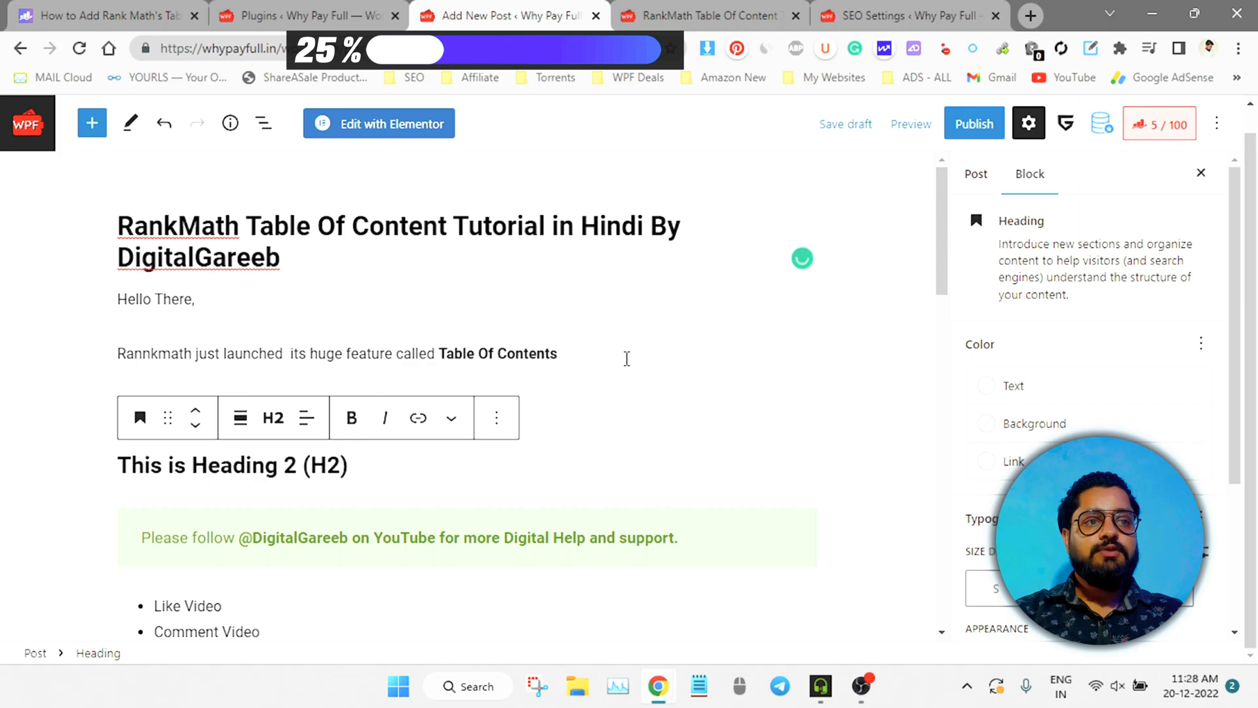
left_click(626, 359)
key("Down")
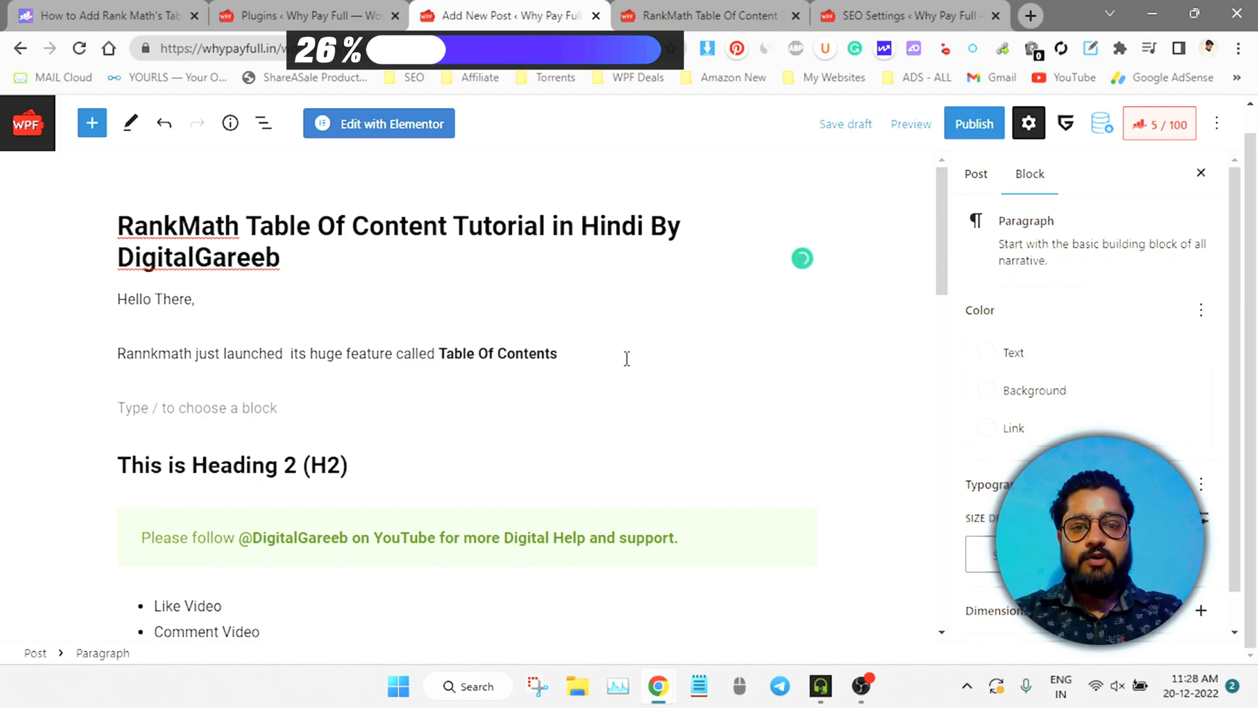
type("/")
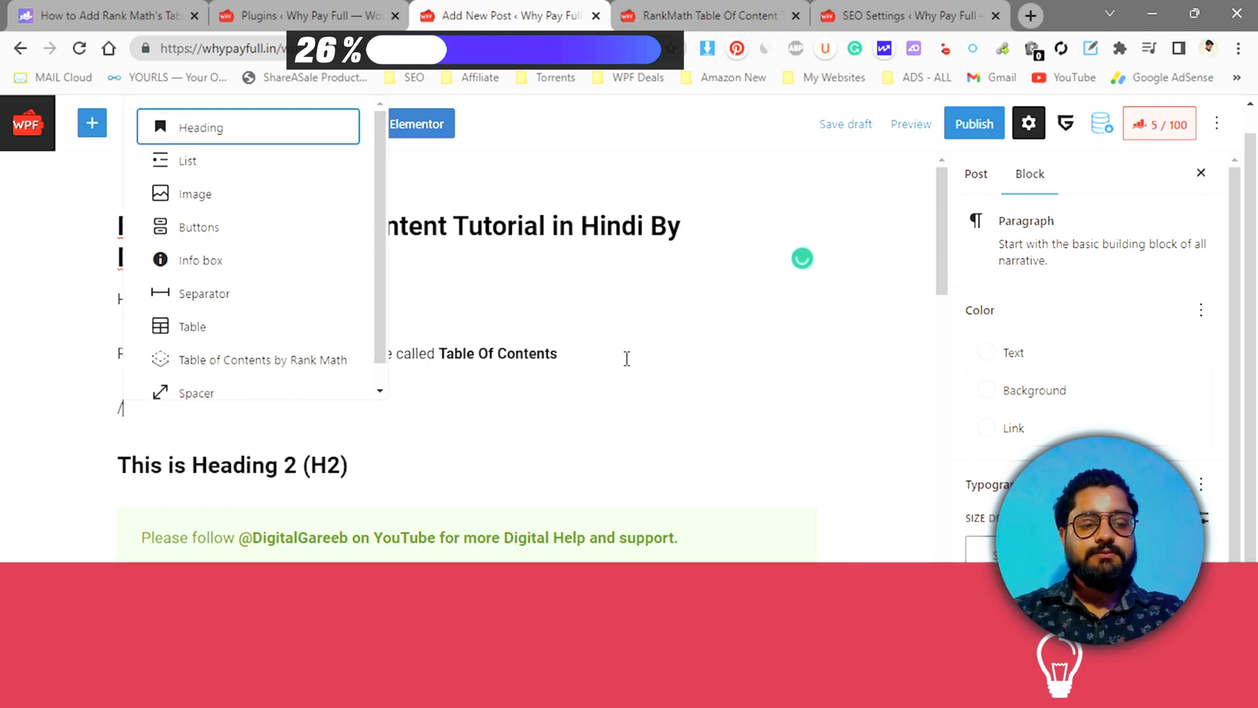
type("tab")
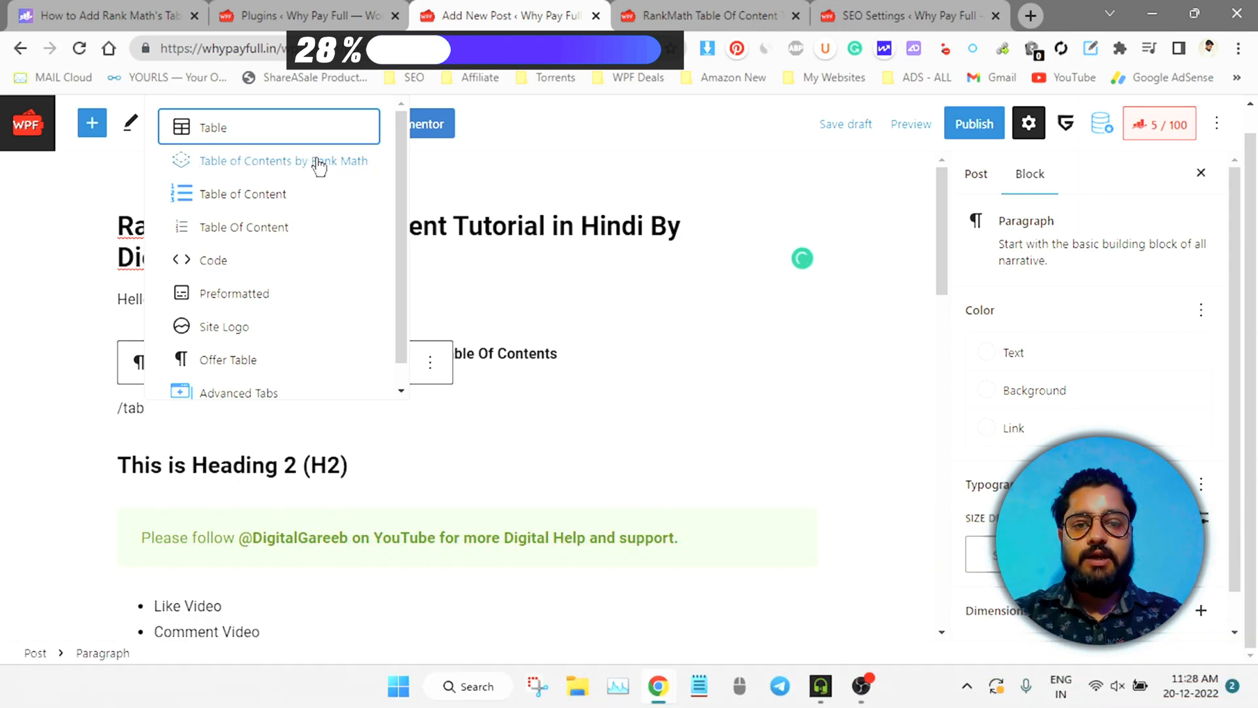
left_click(92, 122)
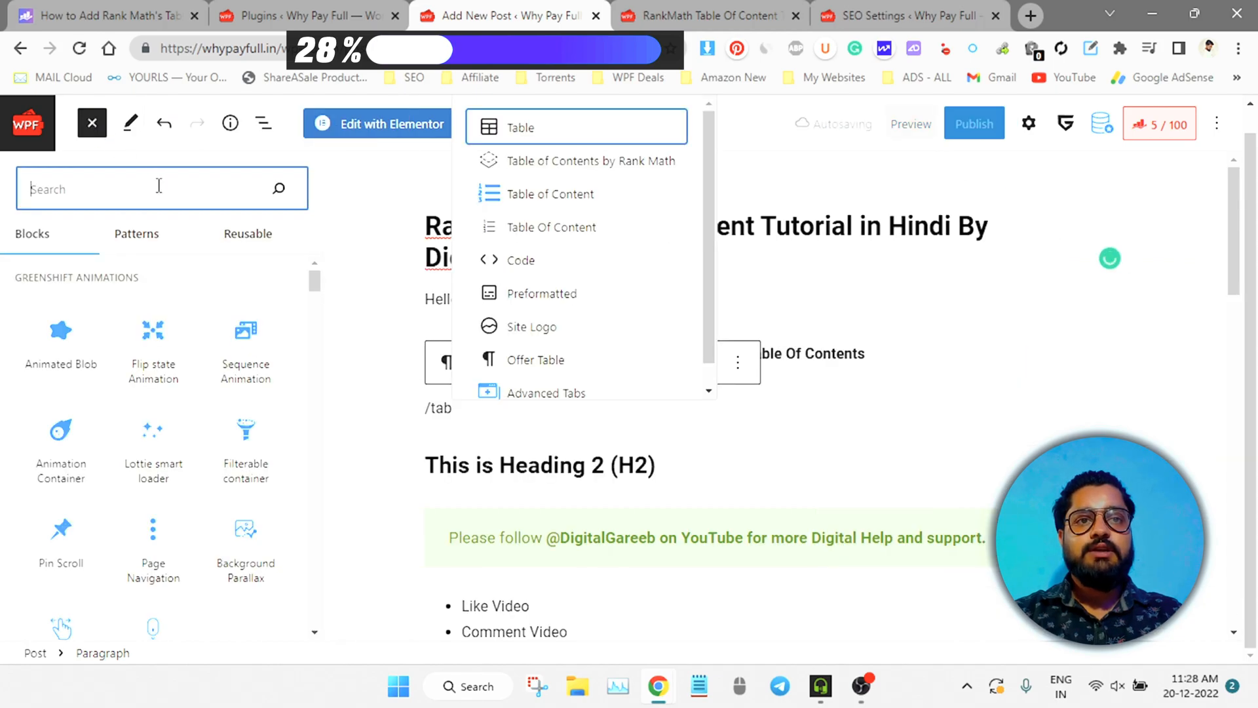
type("tabl")
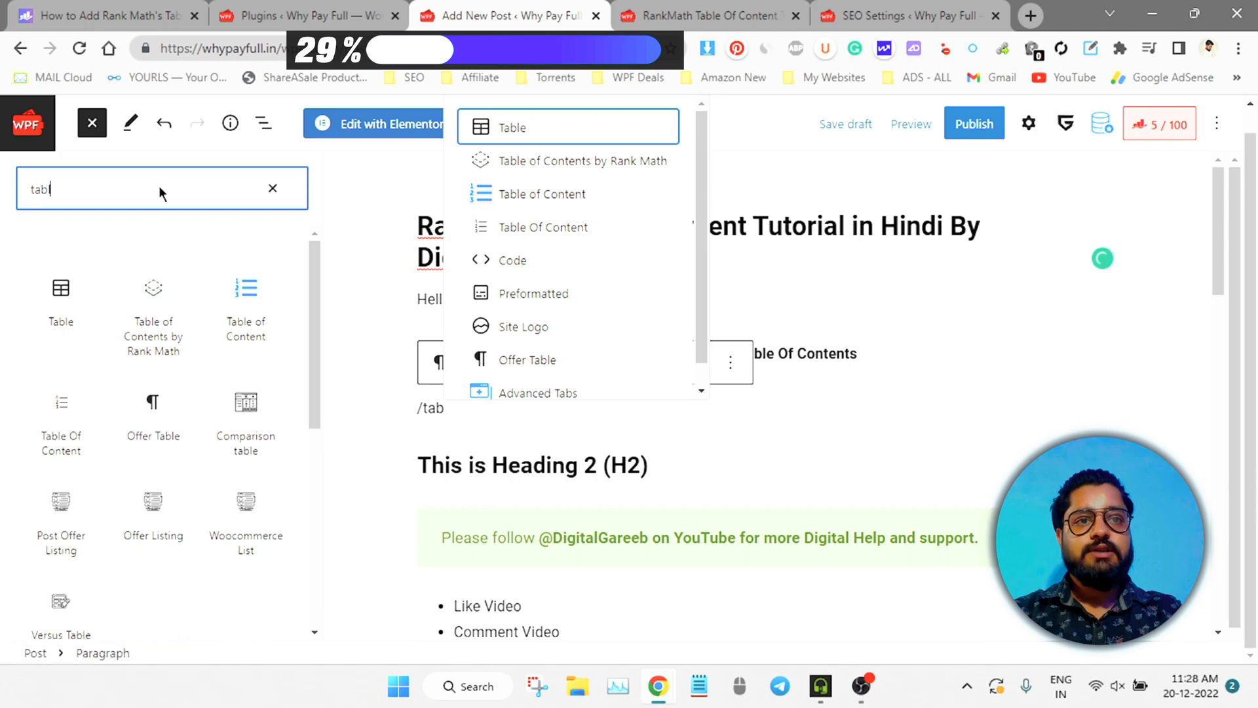
mouse_move(163, 345)
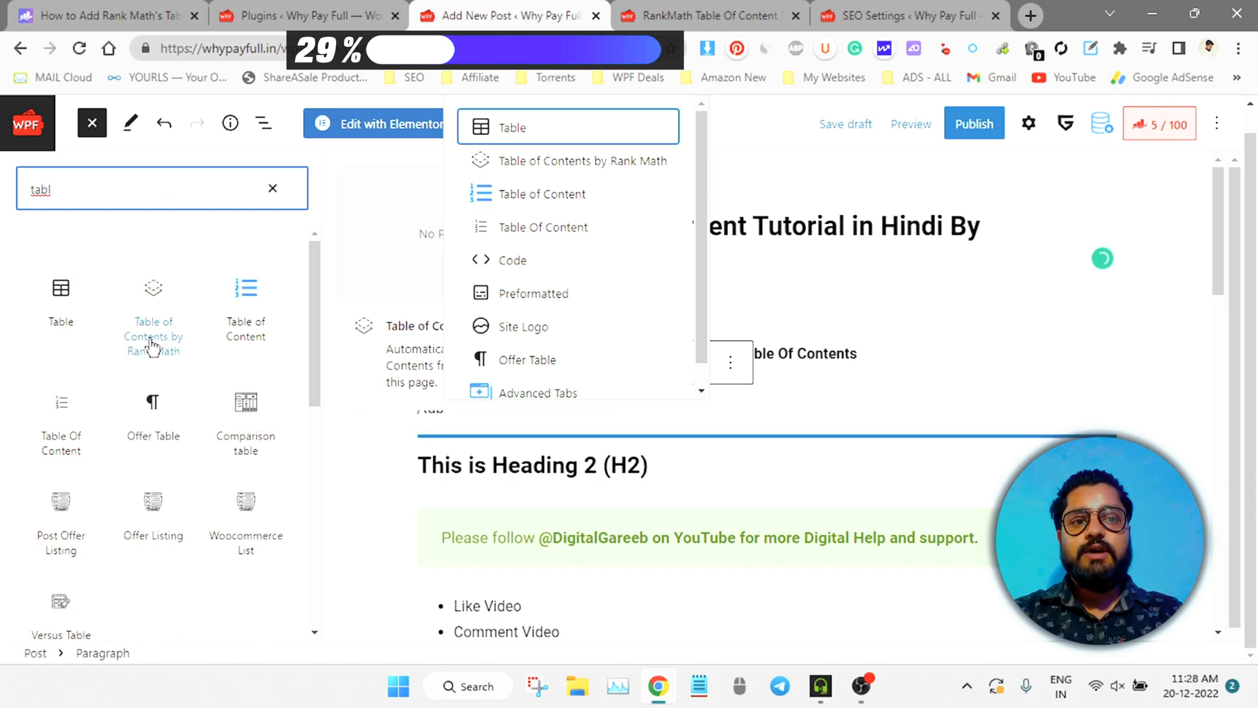
left_click(152, 345)
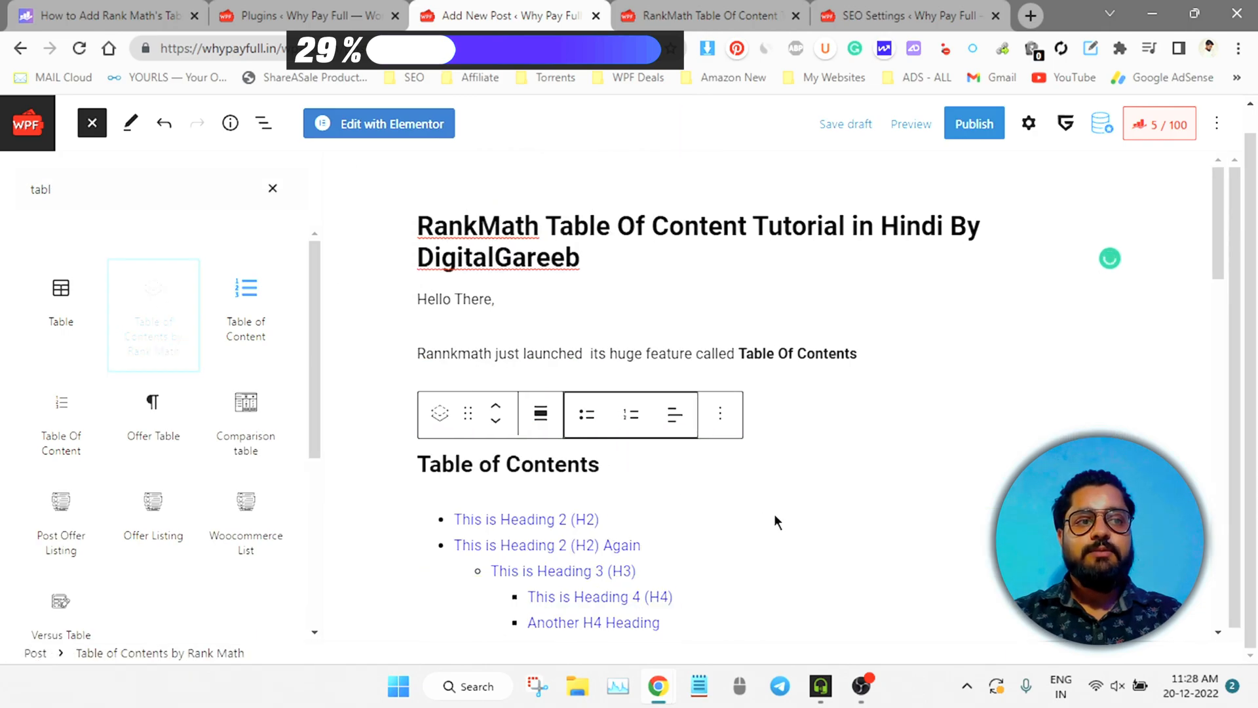
left_click(283, 187)
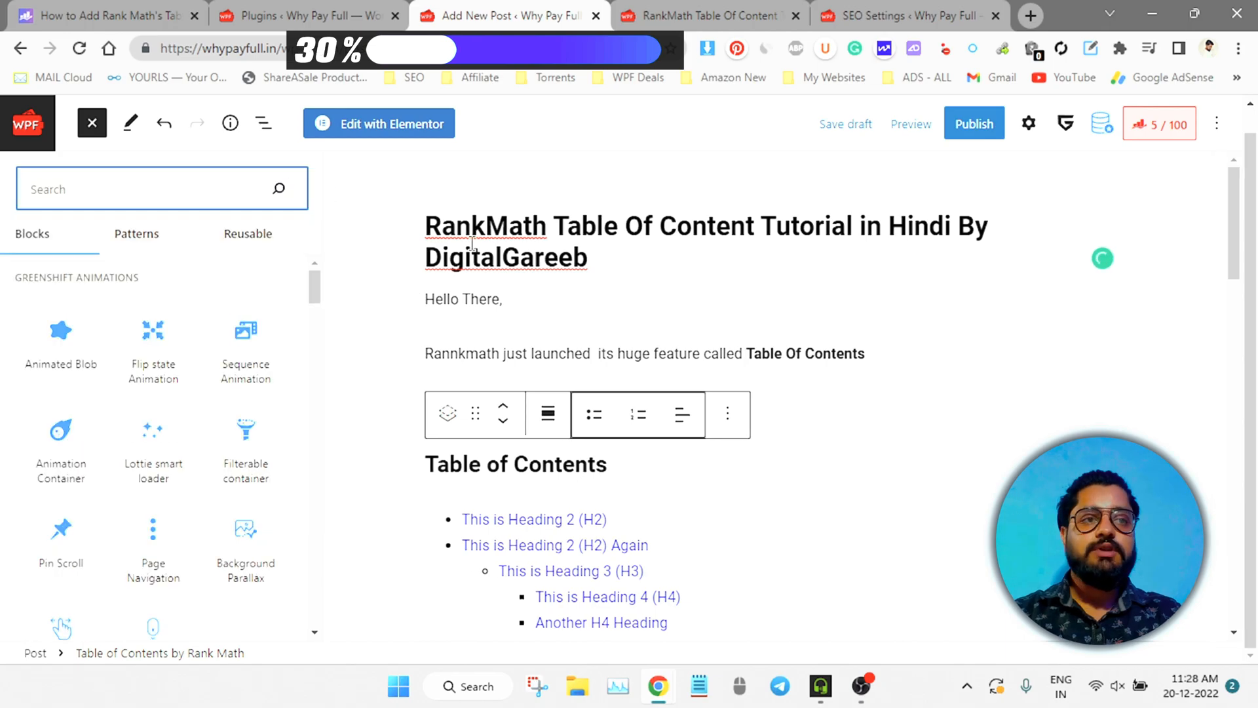
left_click(90, 123)
- Review the generated heading list and the Table of Contents block's title wrapper, heading exclusion, color and typography settings
scroll(374, 433, "down", 2)
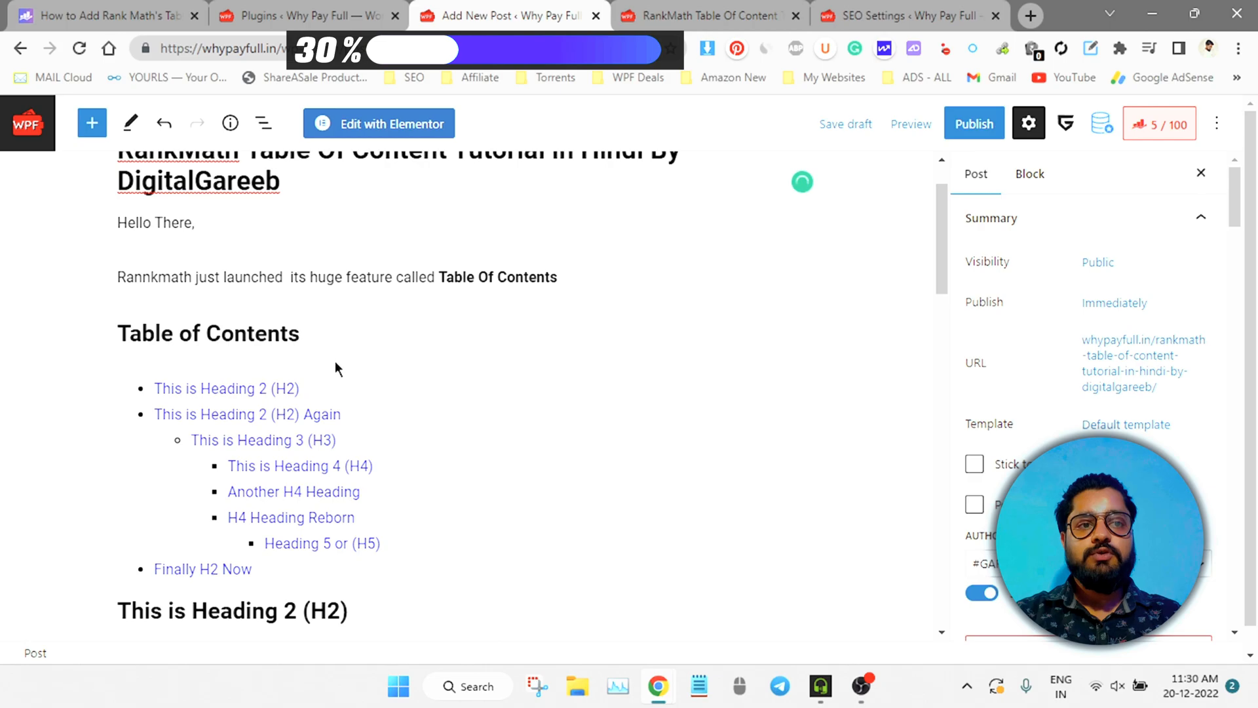
mouse_move(336, 417)
scroll(338, 419, "down", 1)
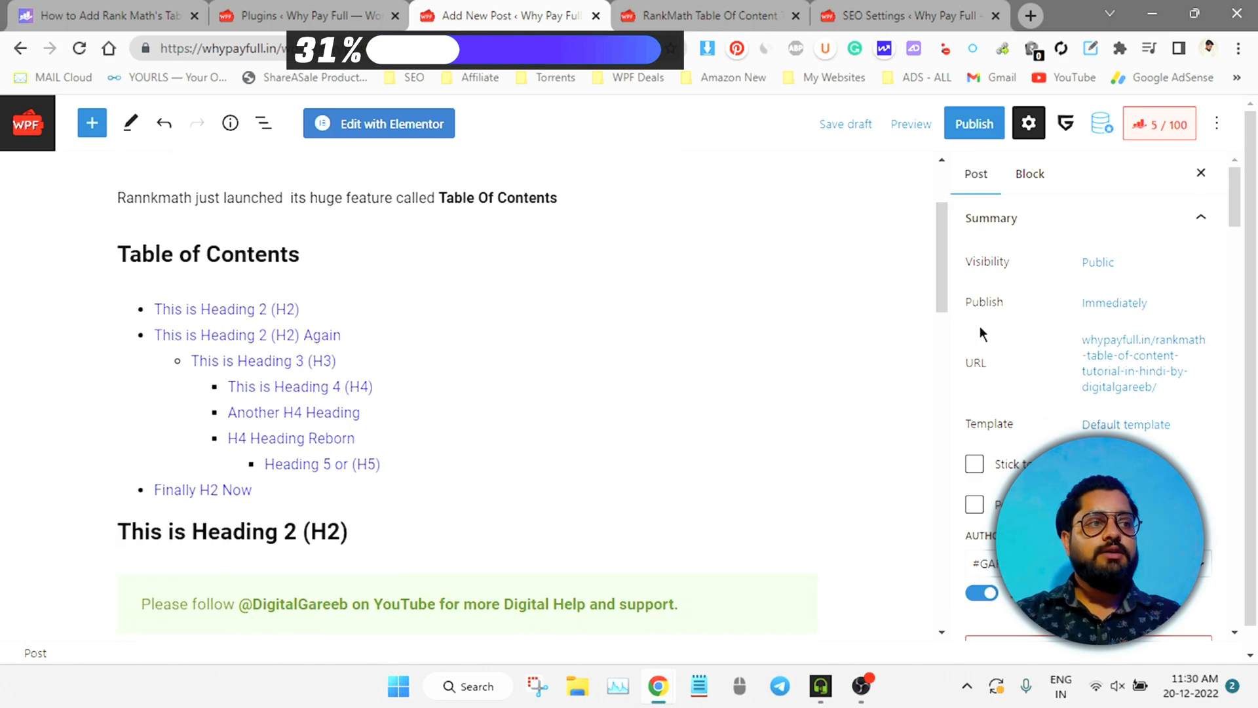
left_click(1031, 174)
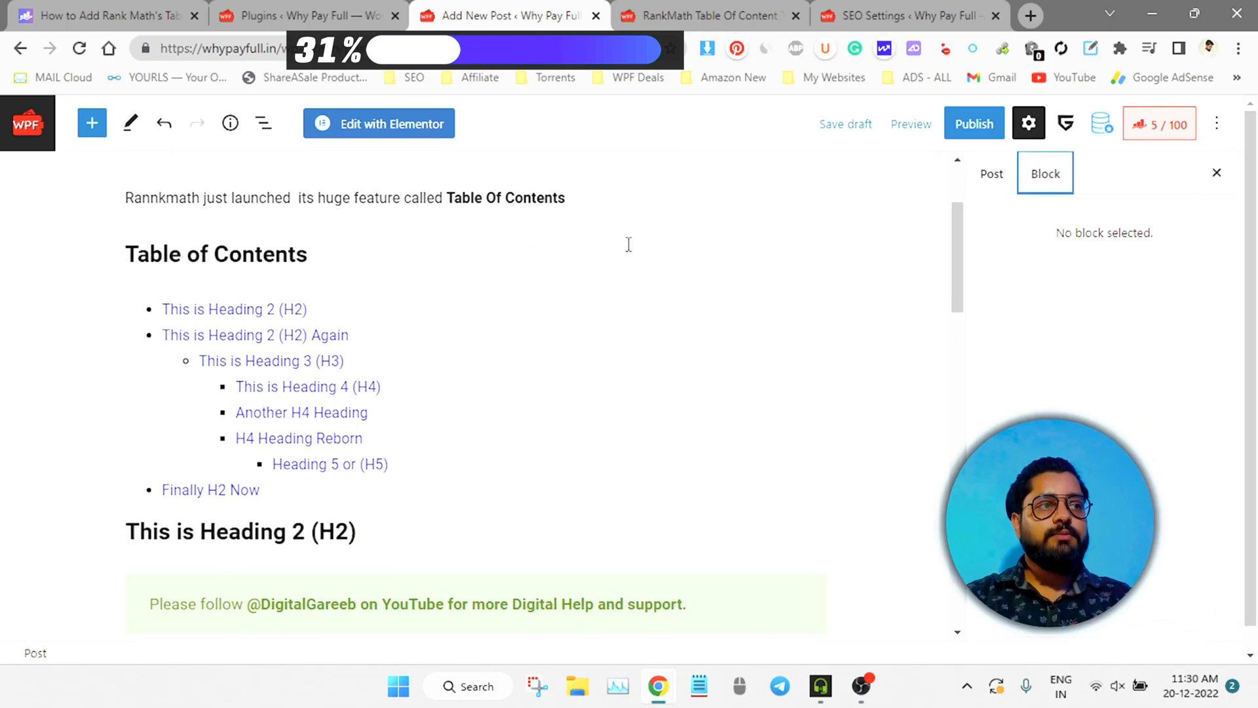
left_click(410, 308)
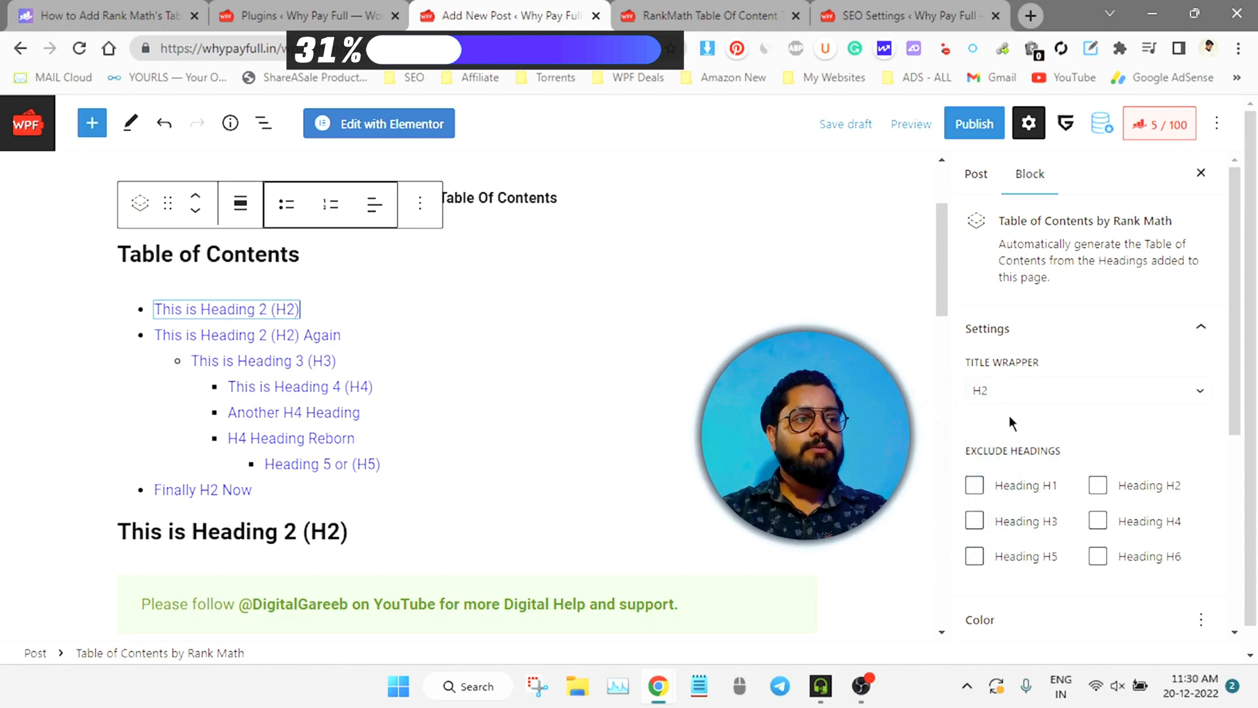
scroll(1042, 348, "down", 2)
scroll(1061, 554, "down", 3)
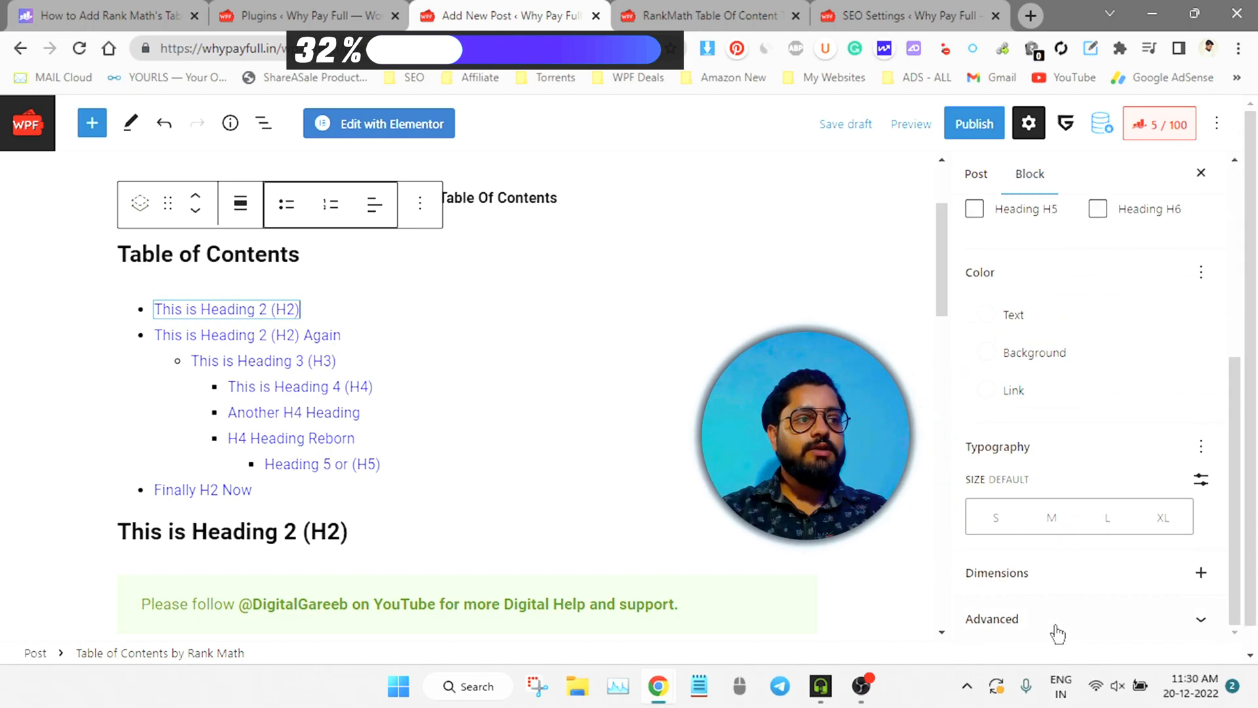
scroll(1036, 334, "up", 2)
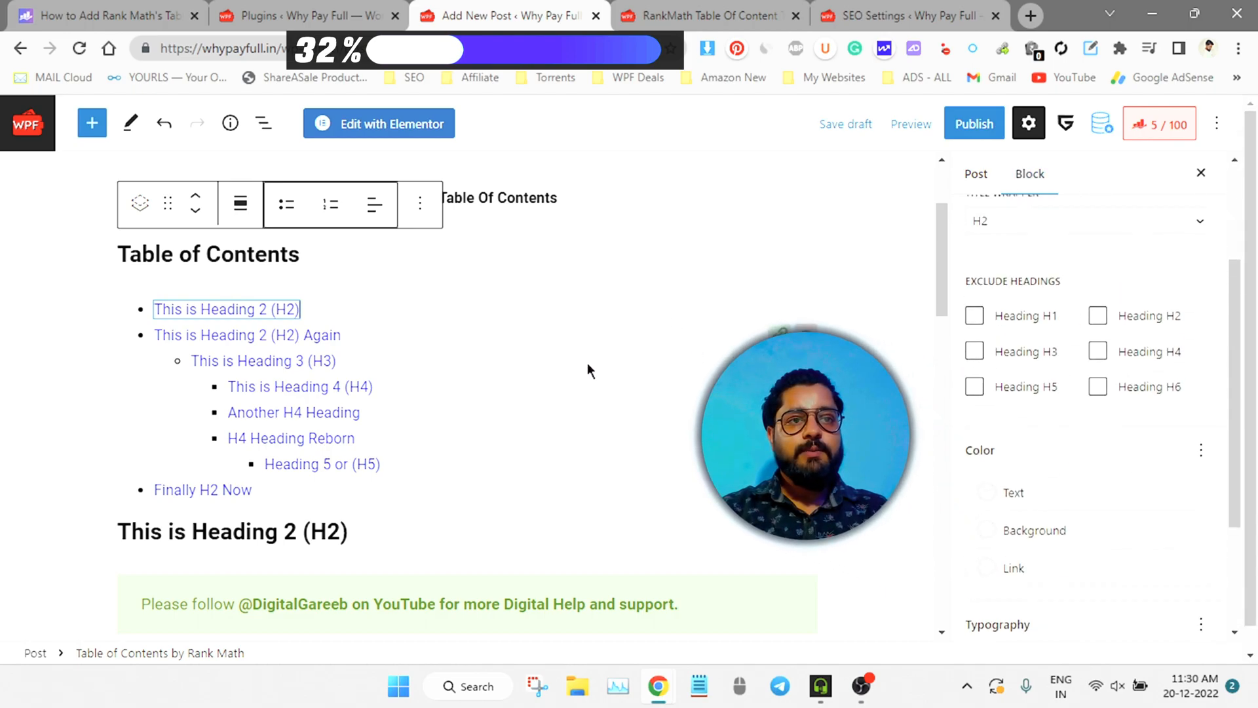
- Preview the post in a new tab and examine the nested heading links in its Table Of Contents
left_click(912, 128)
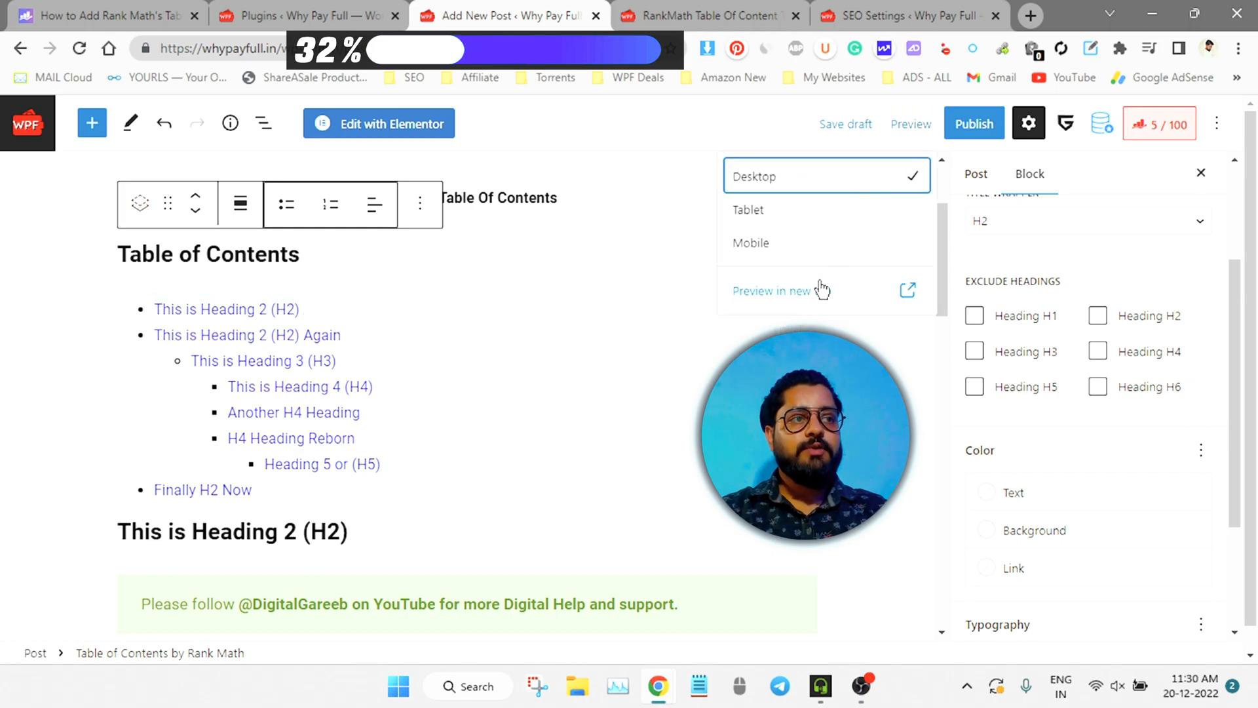
left_click(819, 286)
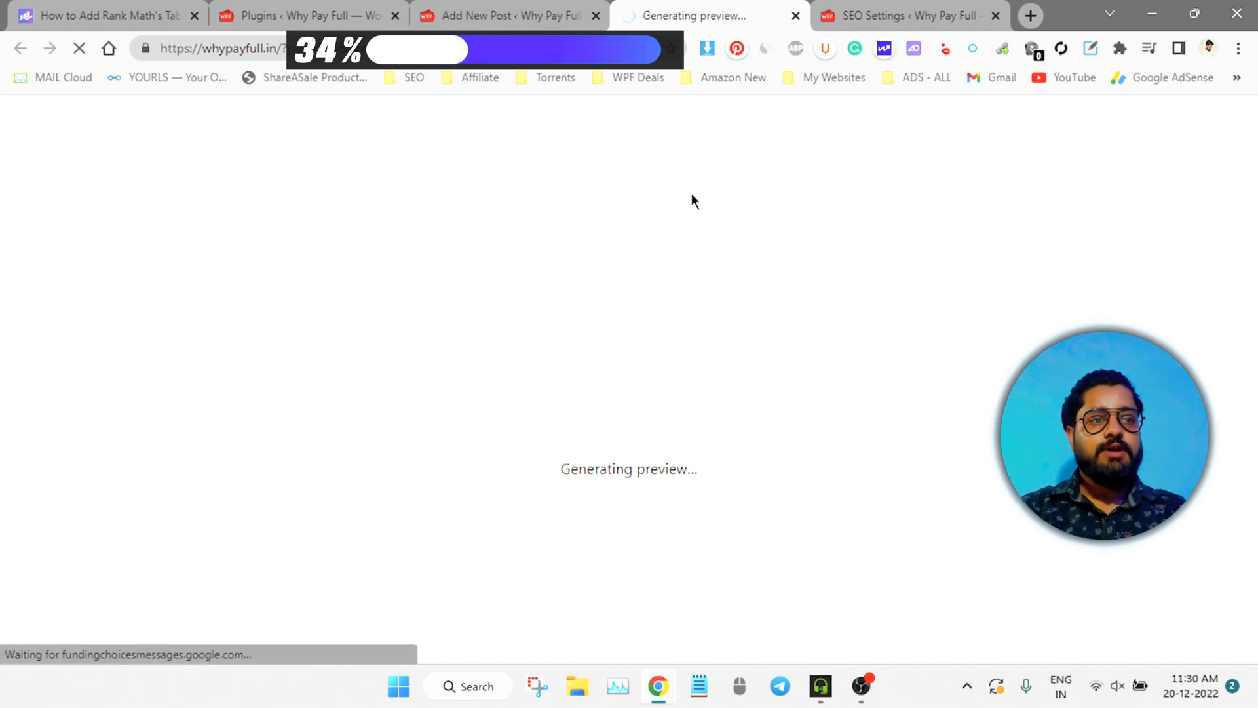
scroll(408, 347, "down", 5)
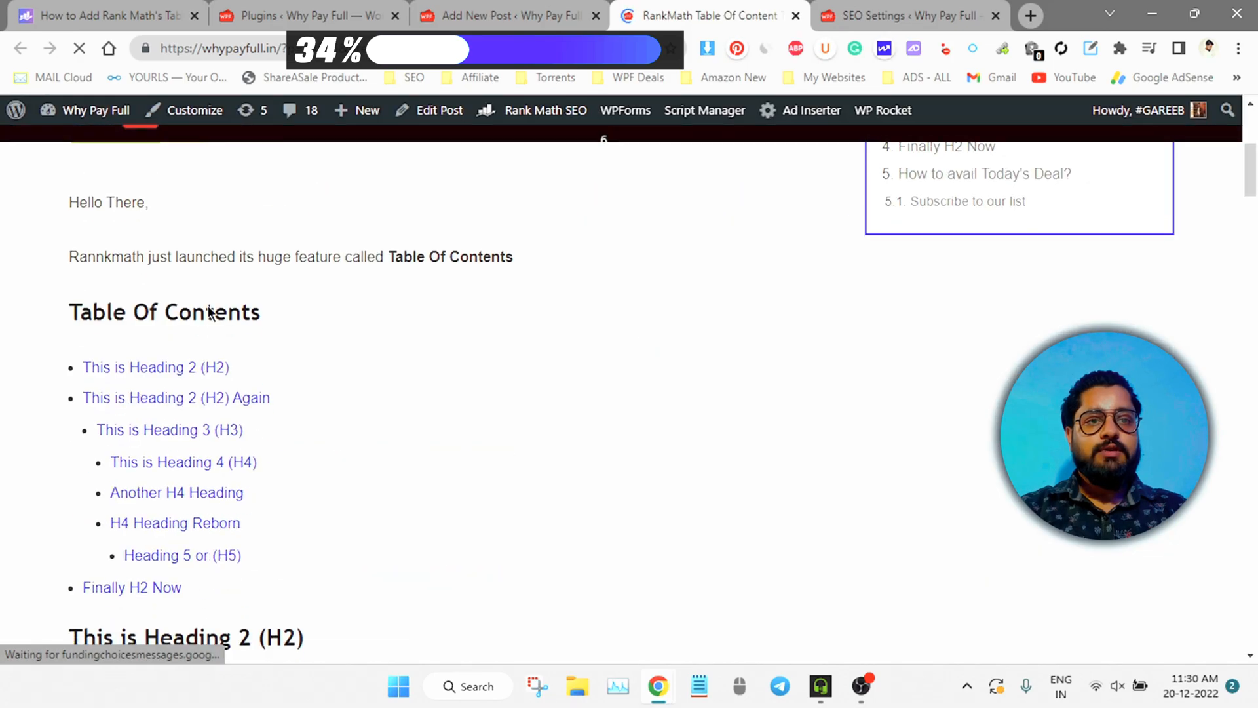
left_click_drag(45, 312, 274, 307)
left_click(359, 333)
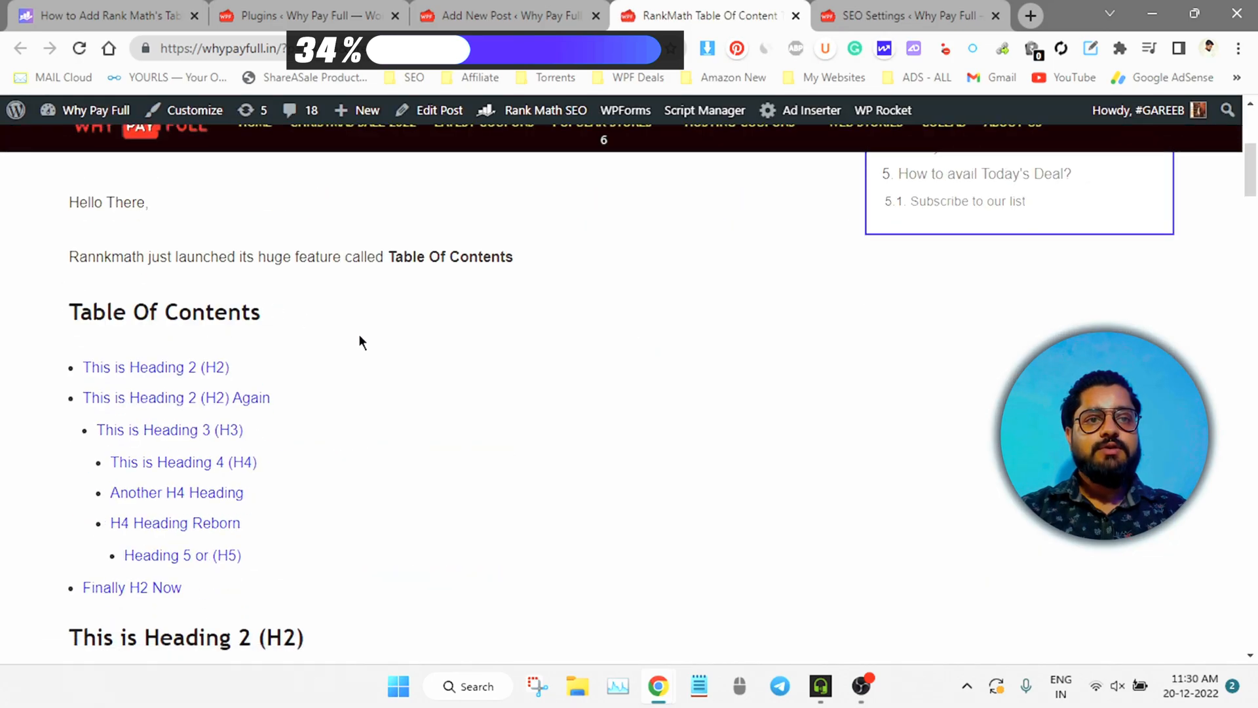
scroll(359, 335, "down", 1)
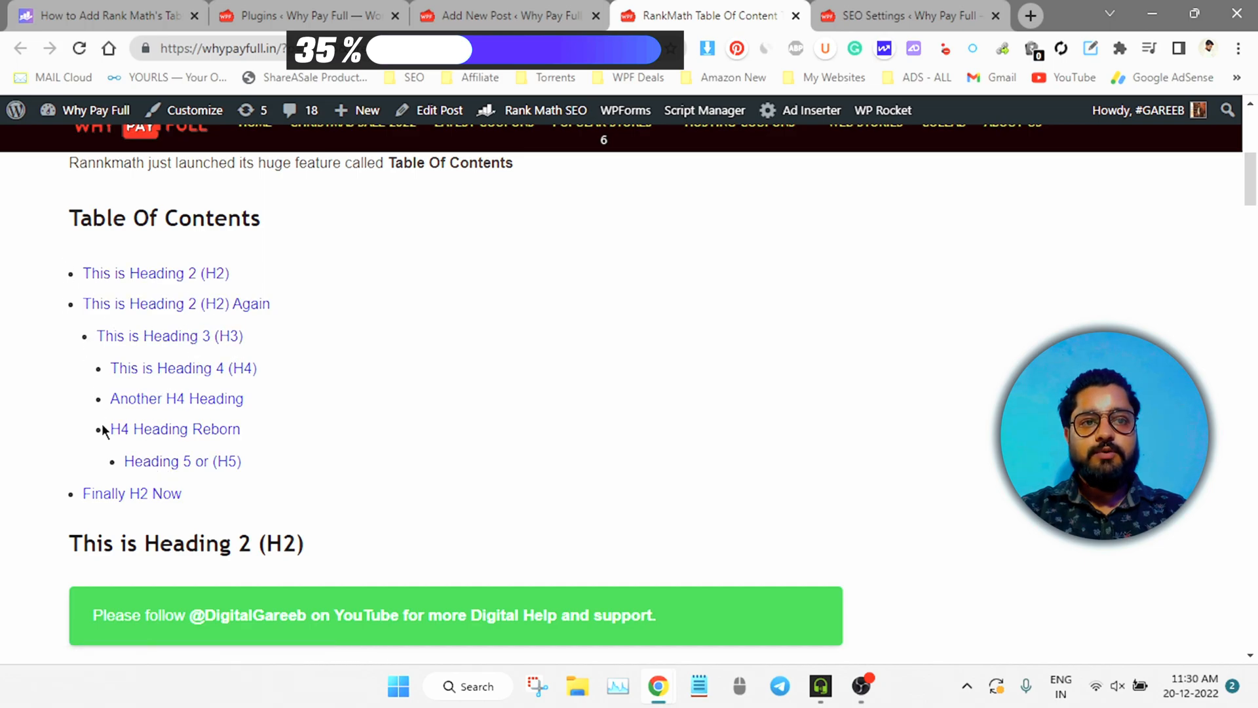
scroll(169, 425, "down", 1)
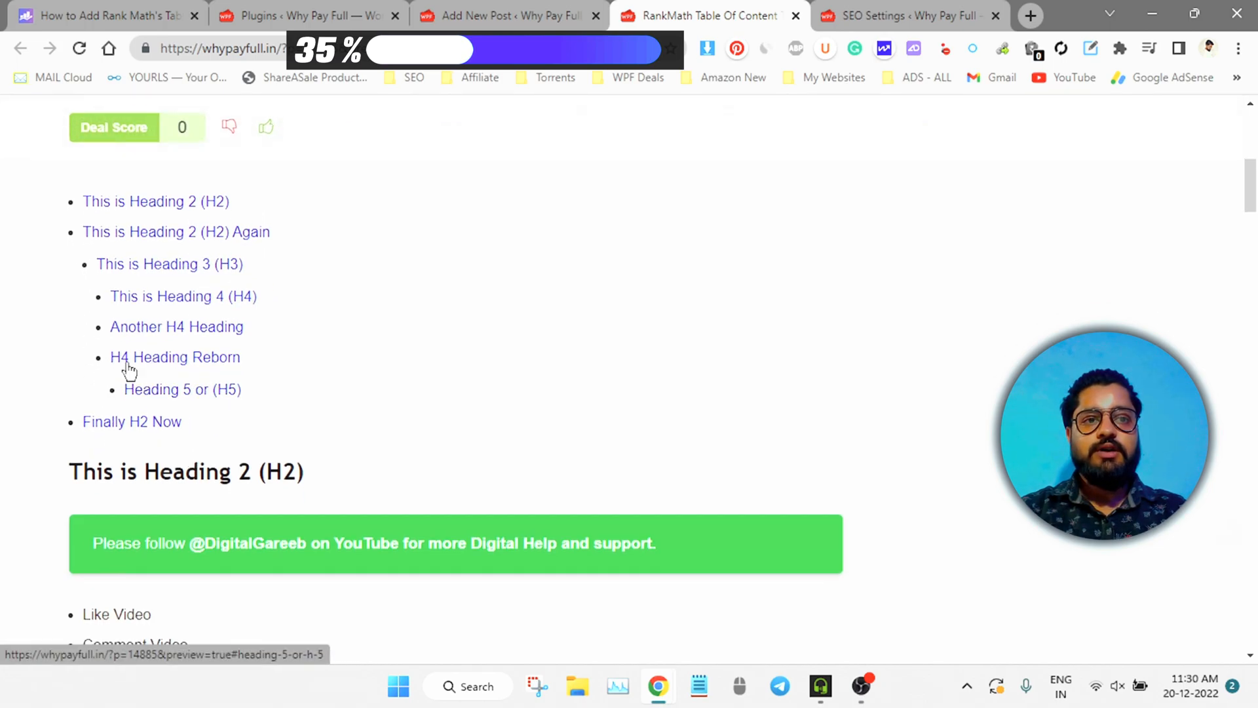
scroll(391, 415, "up", 1)
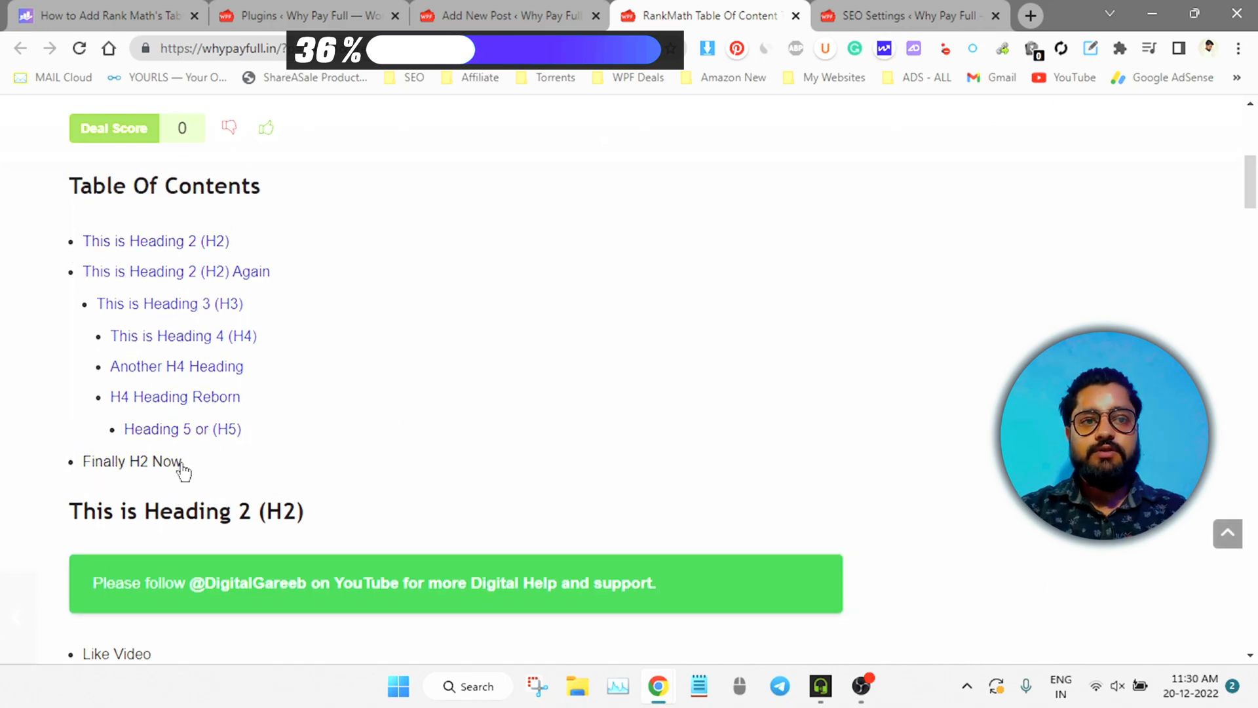
scroll(328, 458, "down", 1)
scroll(354, 445, "up", 1)
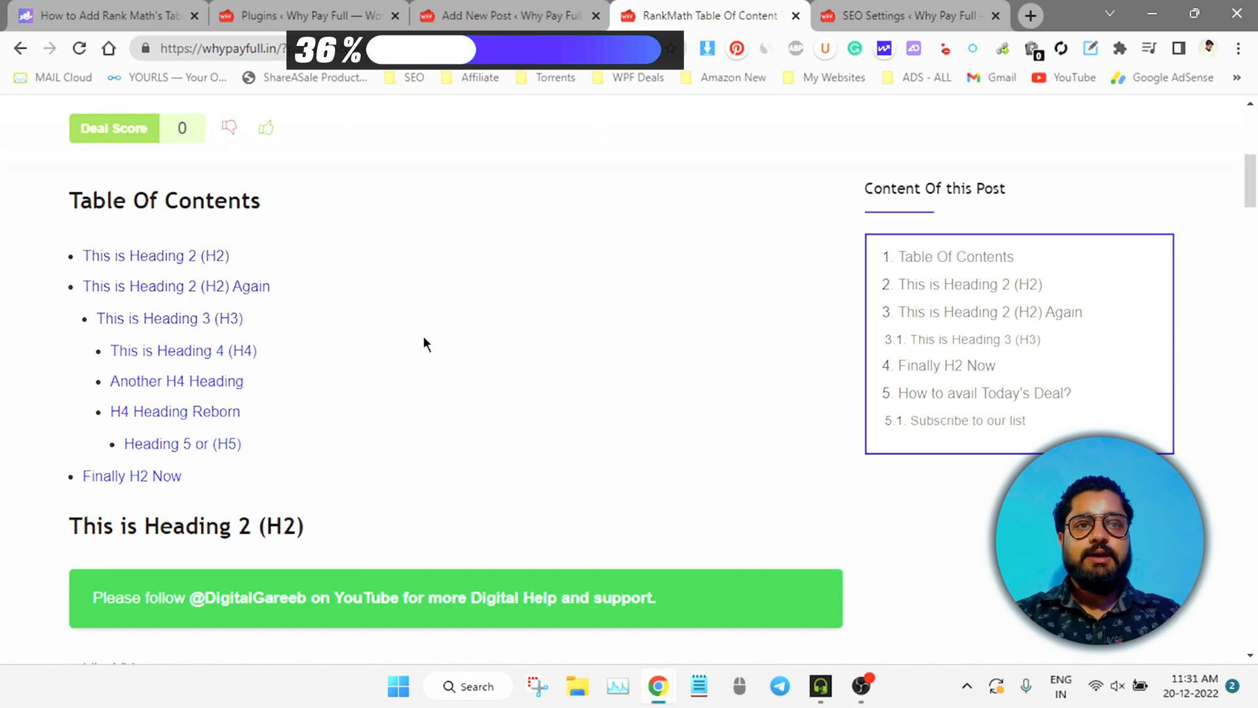
scroll(413, 436, "up", 3)
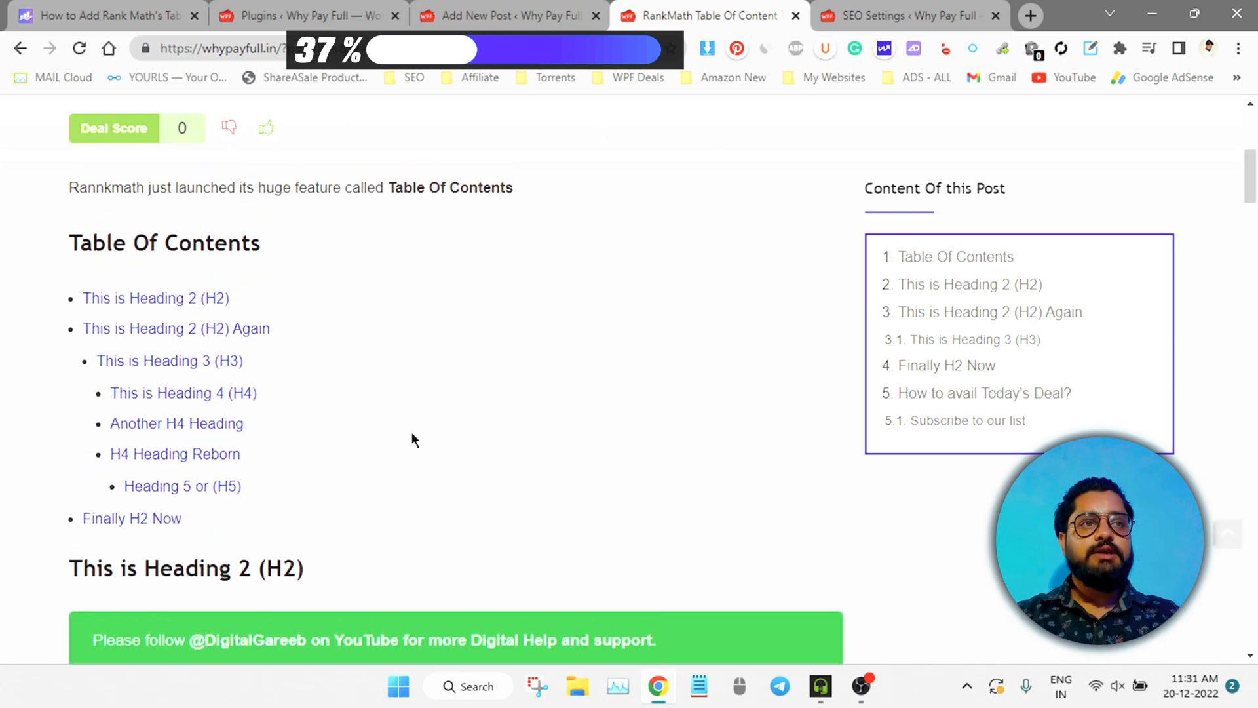
- Change the Table of Contents block in the draft post from a bulleted list to an ordered list
left_click(492, 15)
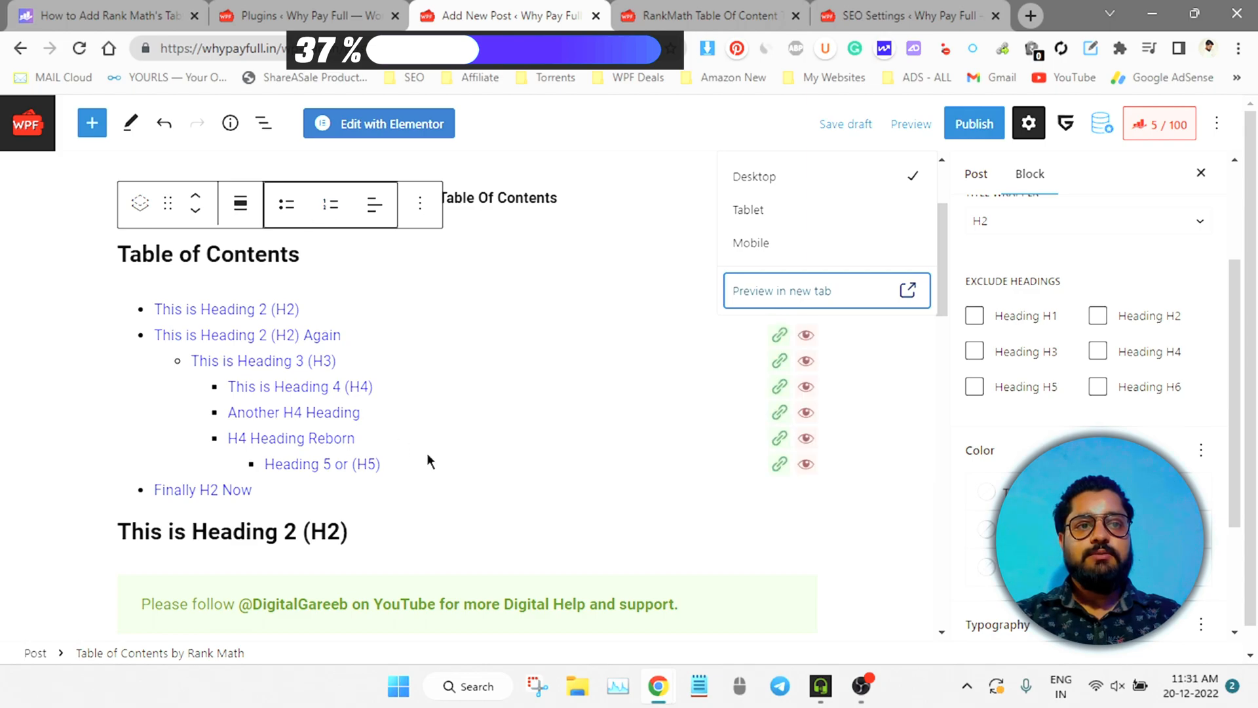
left_click(331, 205)
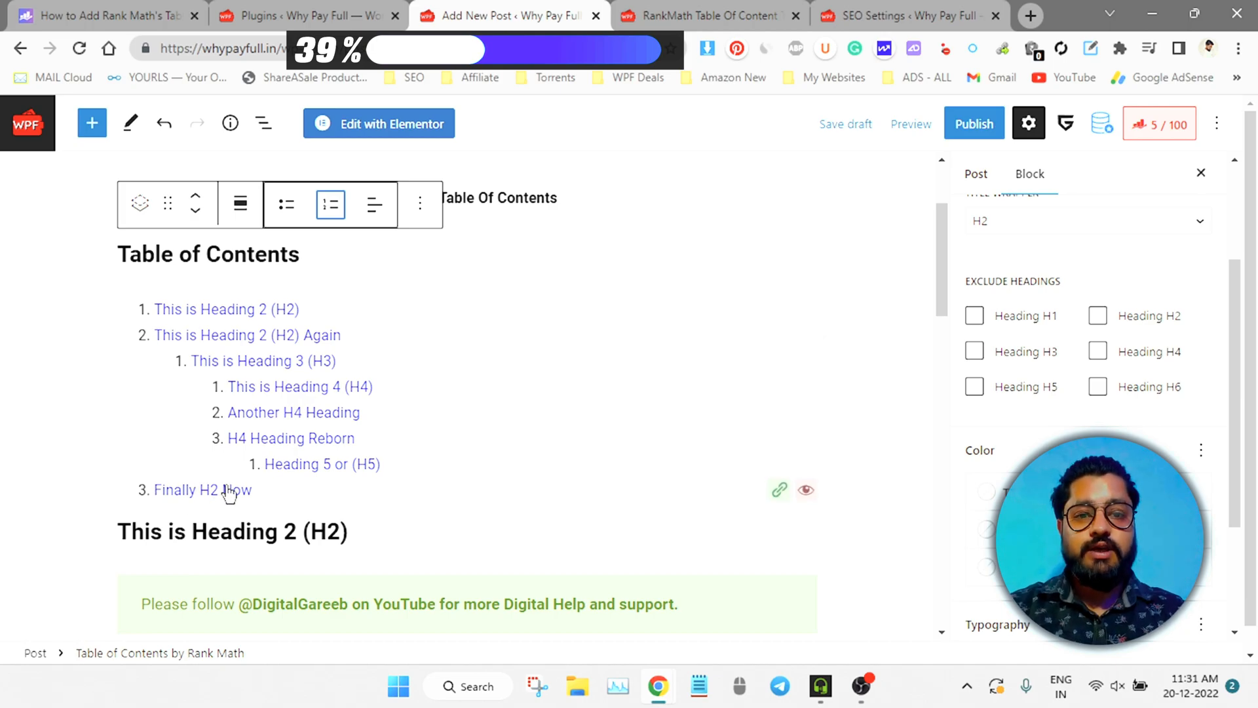
scroll(393, 488, "down", 1)
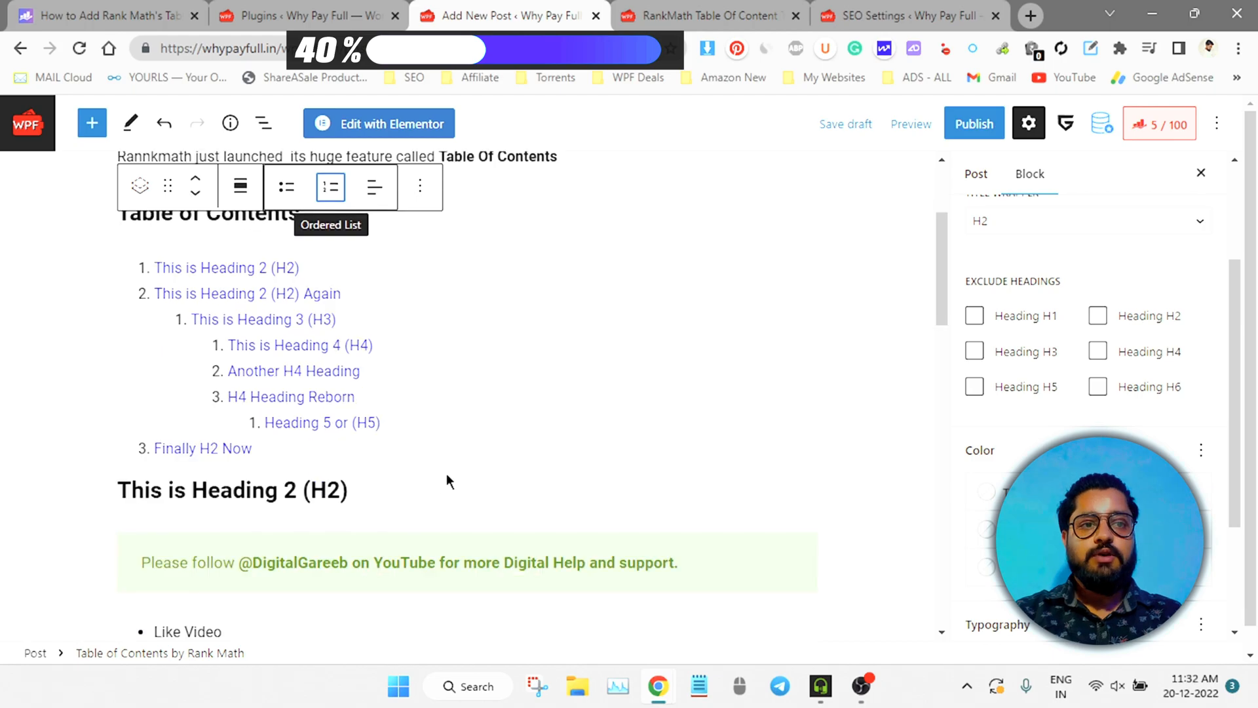
- Hide the "H4 Heading Reborn" entry in the table of contents, and restore it
scroll(336, 373, "up", 1)
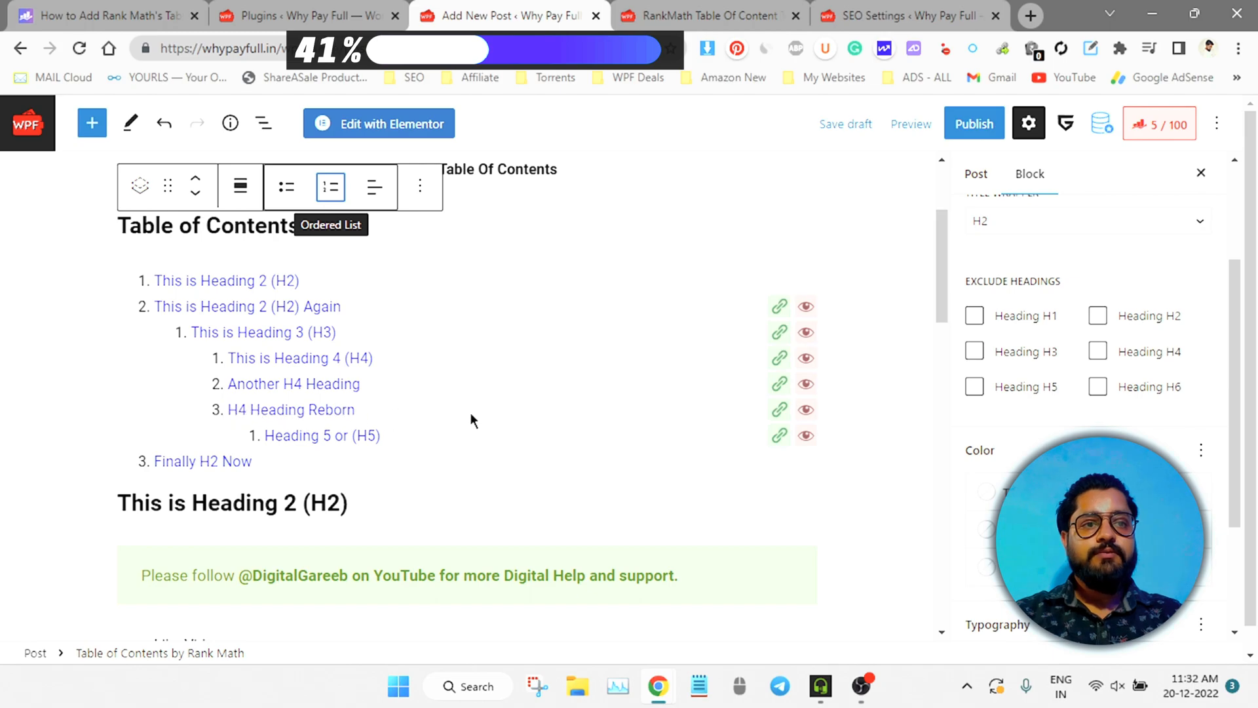
left_click(807, 410)
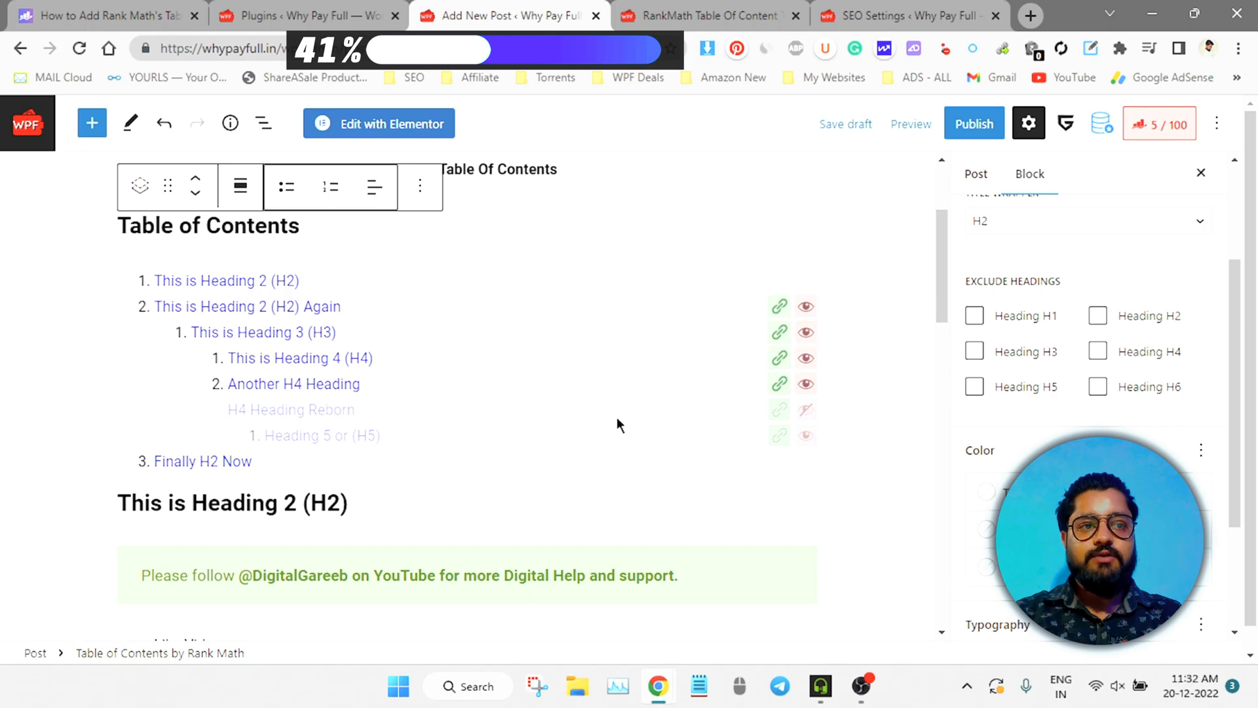
left_click(803, 412)
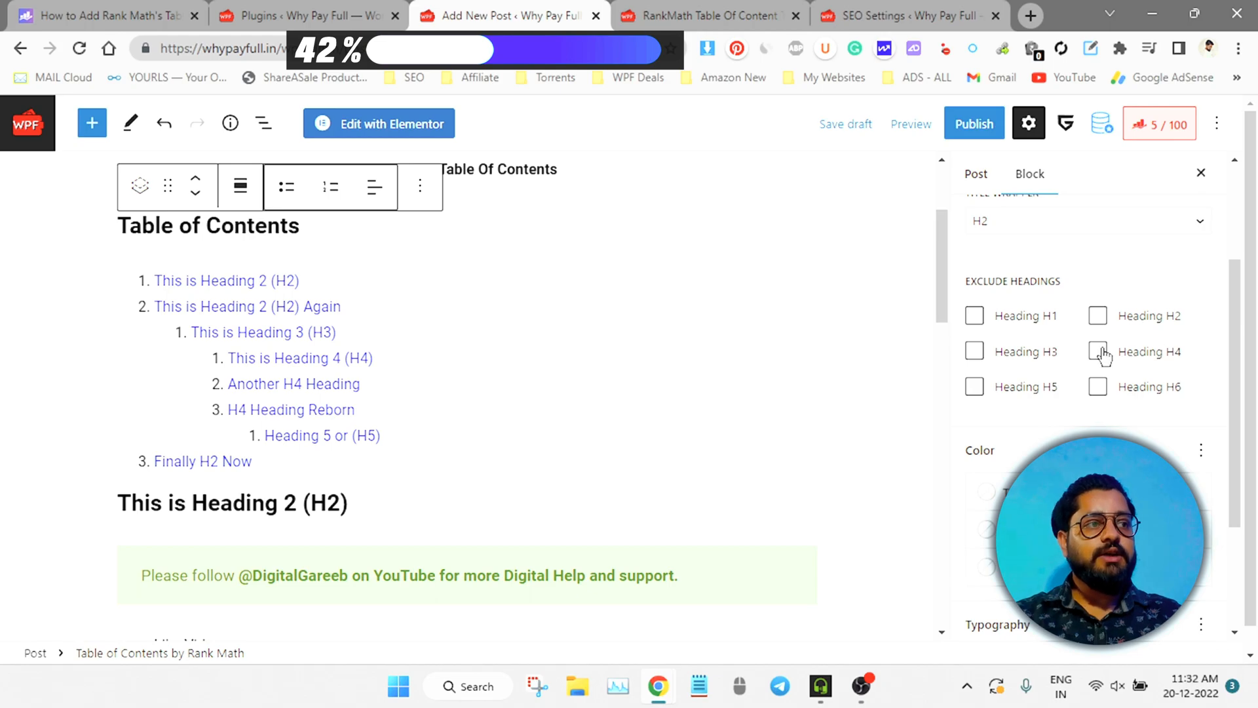
- Exclude Heading H4 from the table of contents and check the numbered list in a new-tab preview of the post
left_click(1134, 357)
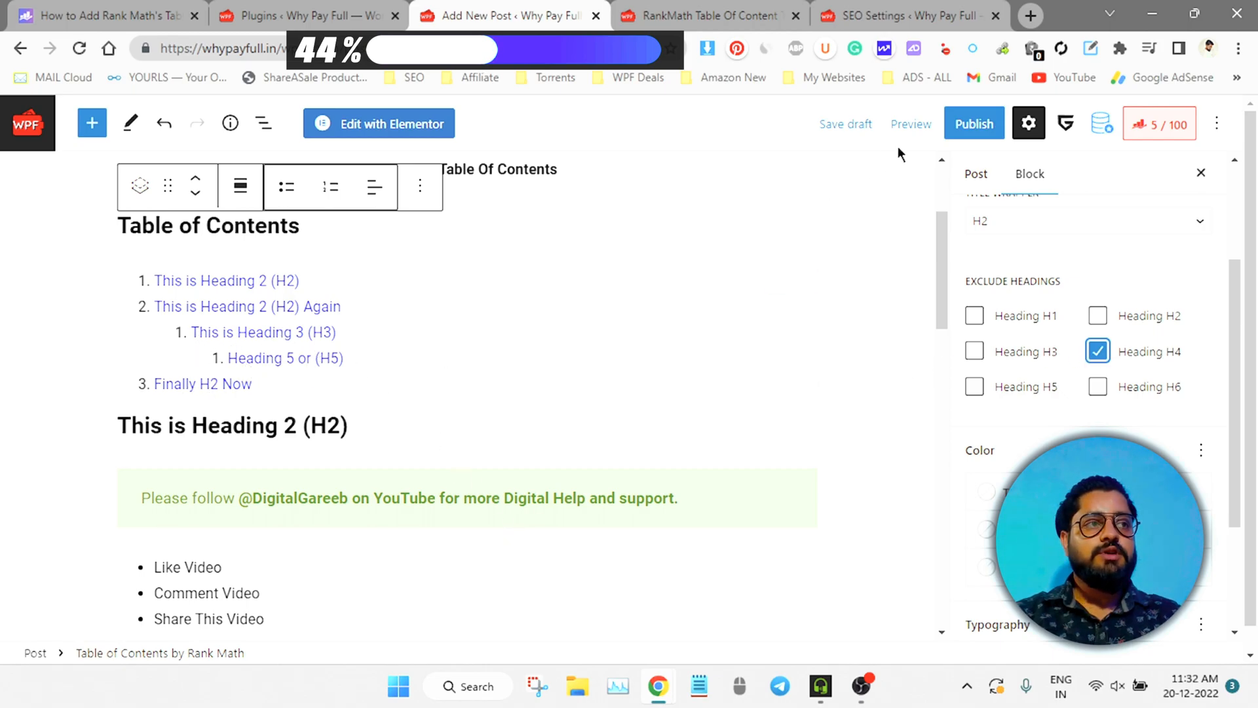
left_click(911, 124)
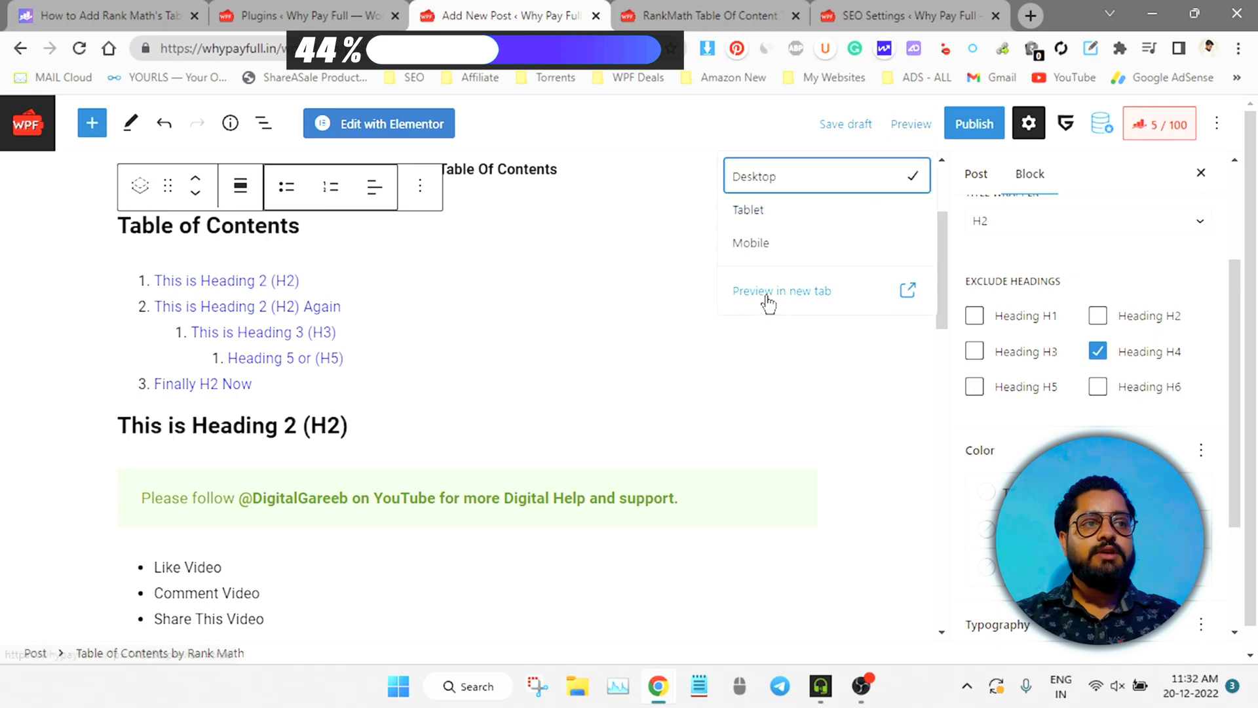
left_click(770, 291)
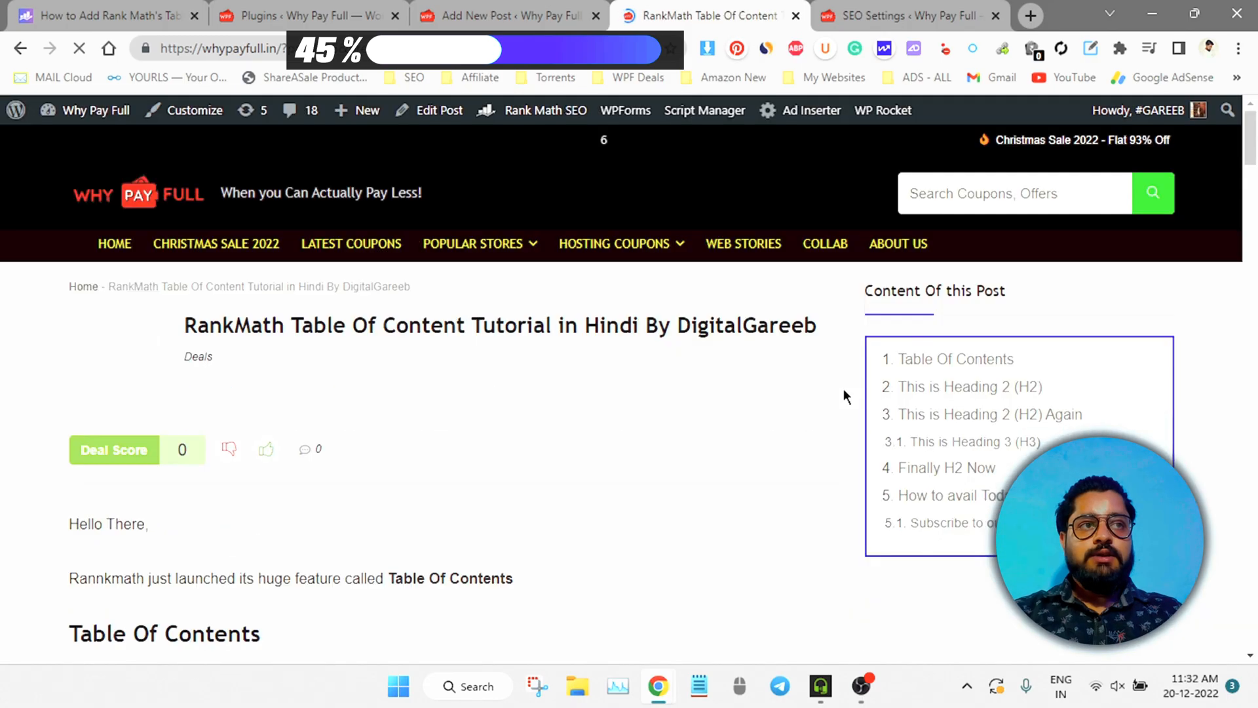
scroll(682, 518, "down", 5)
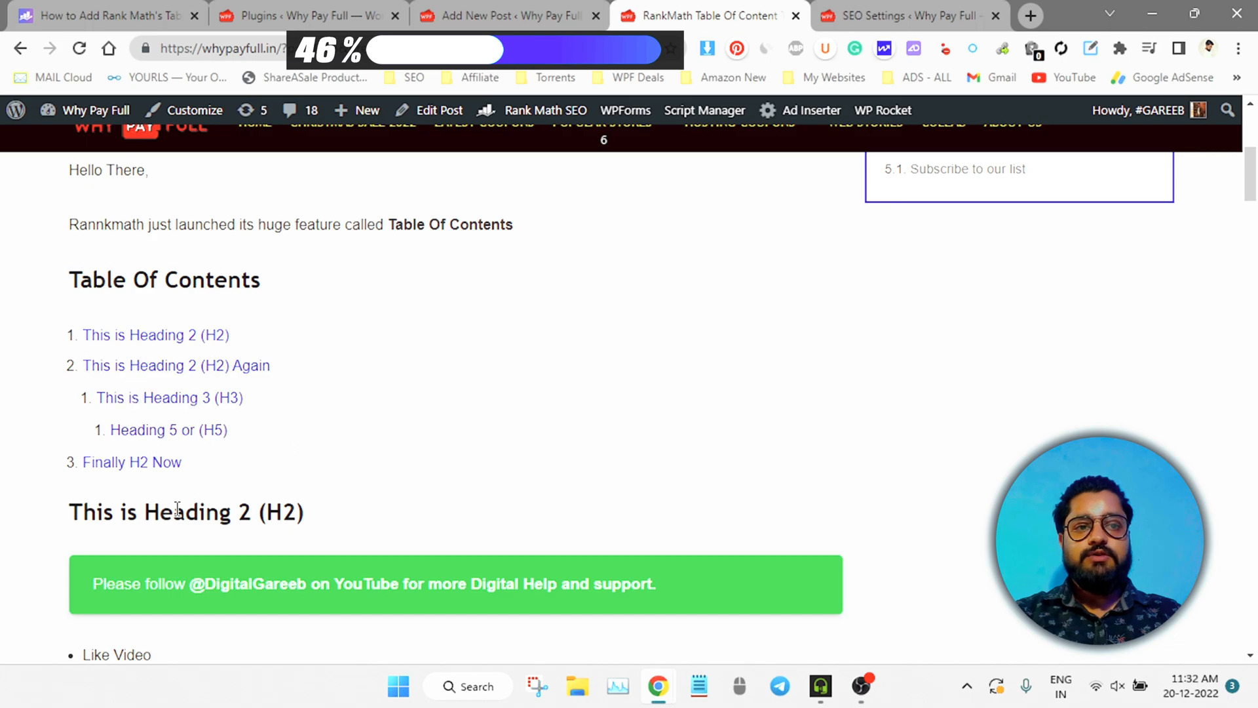
scroll(178, 509, "down", 8)
scroll(178, 509, "up", 6)
scroll(191, 438, "up", 3)
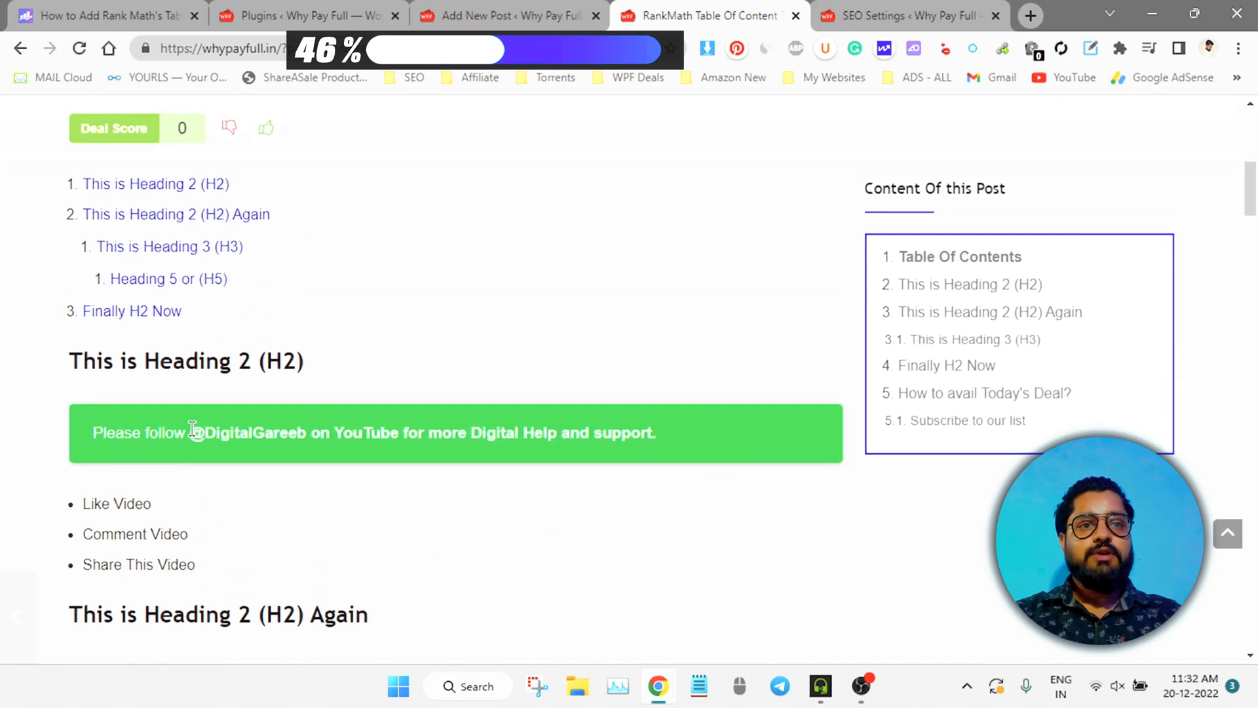
- Return to the draft post's editor and set the Table of Contents block's text color to red (CF2E2E) and its link color to theme green
key("ctrl+shift+Tab")
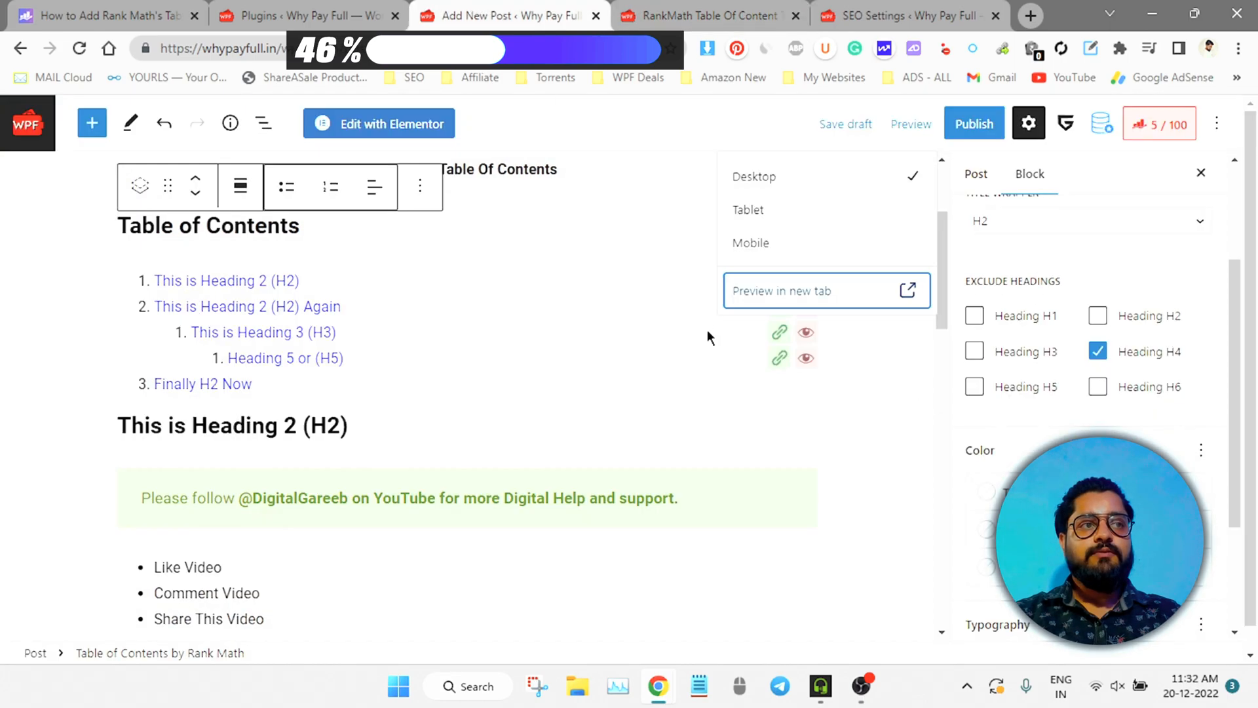
left_click(927, 426)
left_click(490, 305)
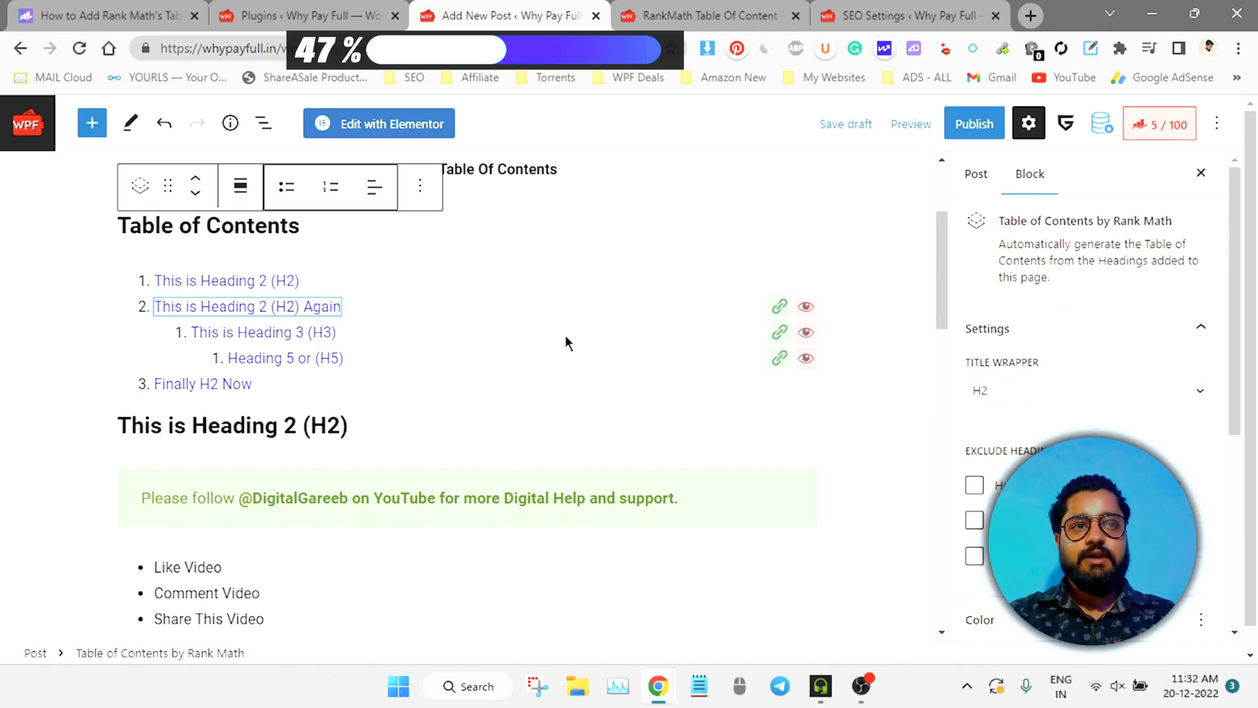
scroll(1048, 435, "down", 3)
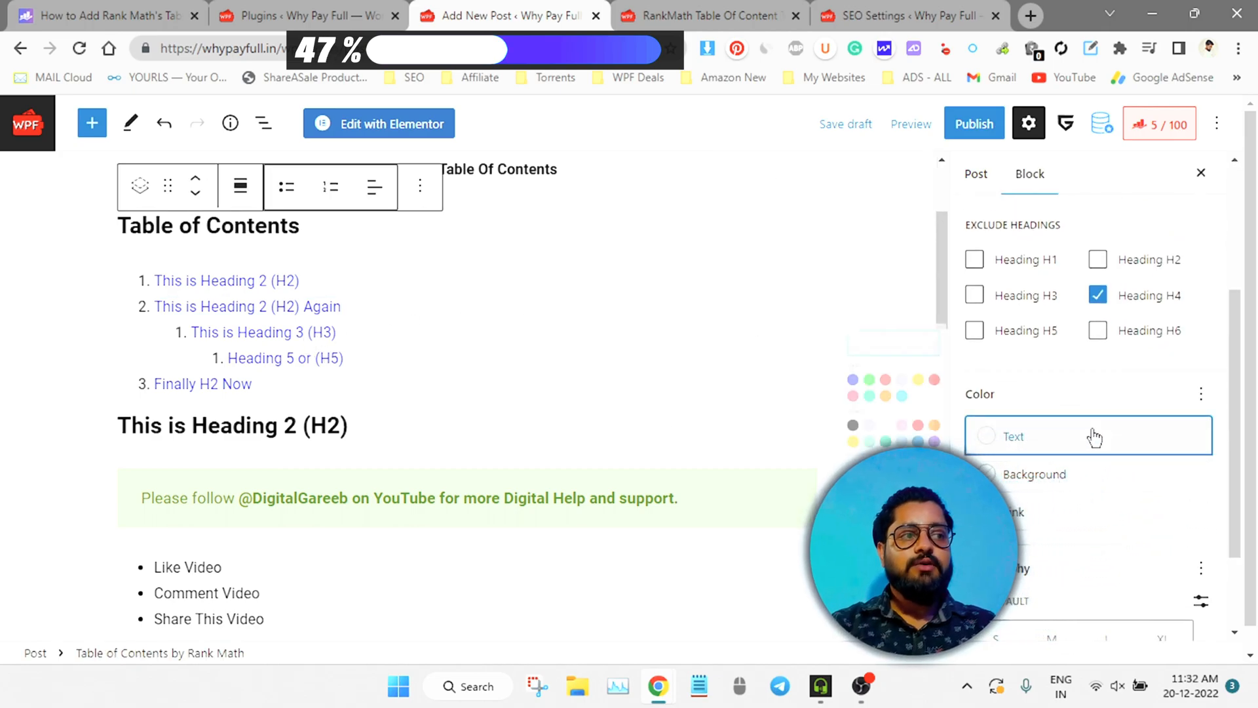
left_click(1091, 436)
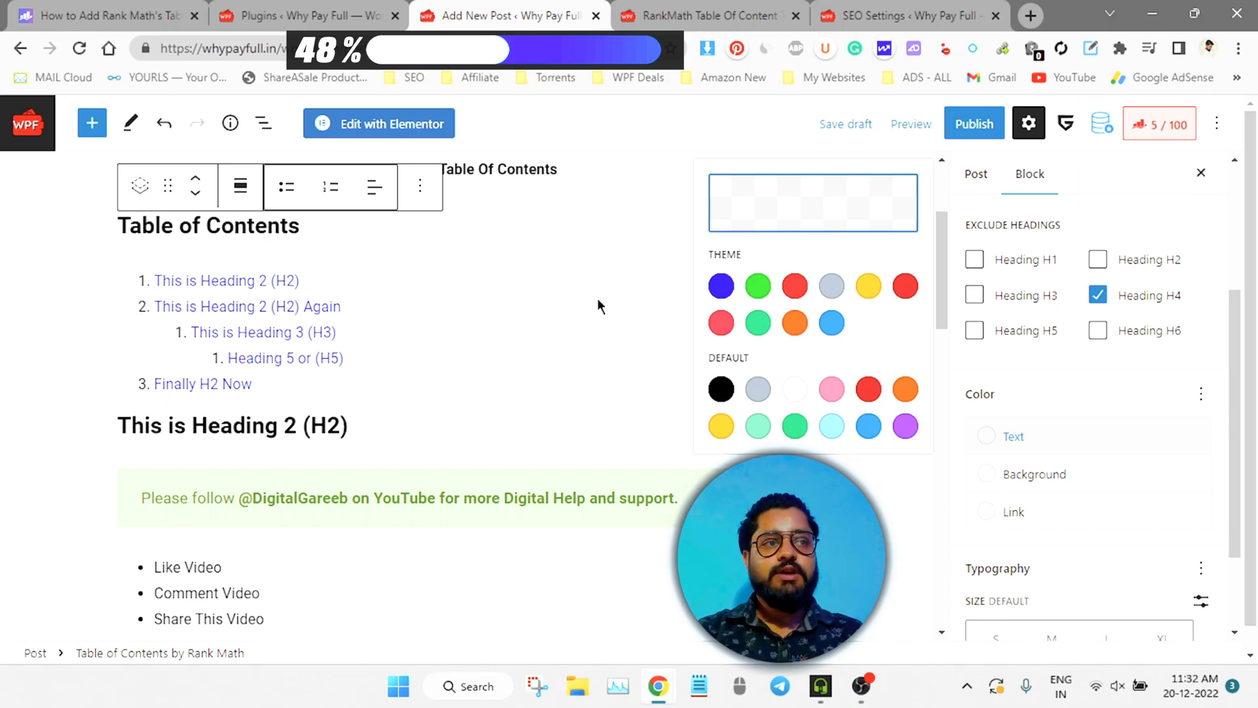
left_click(913, 290)
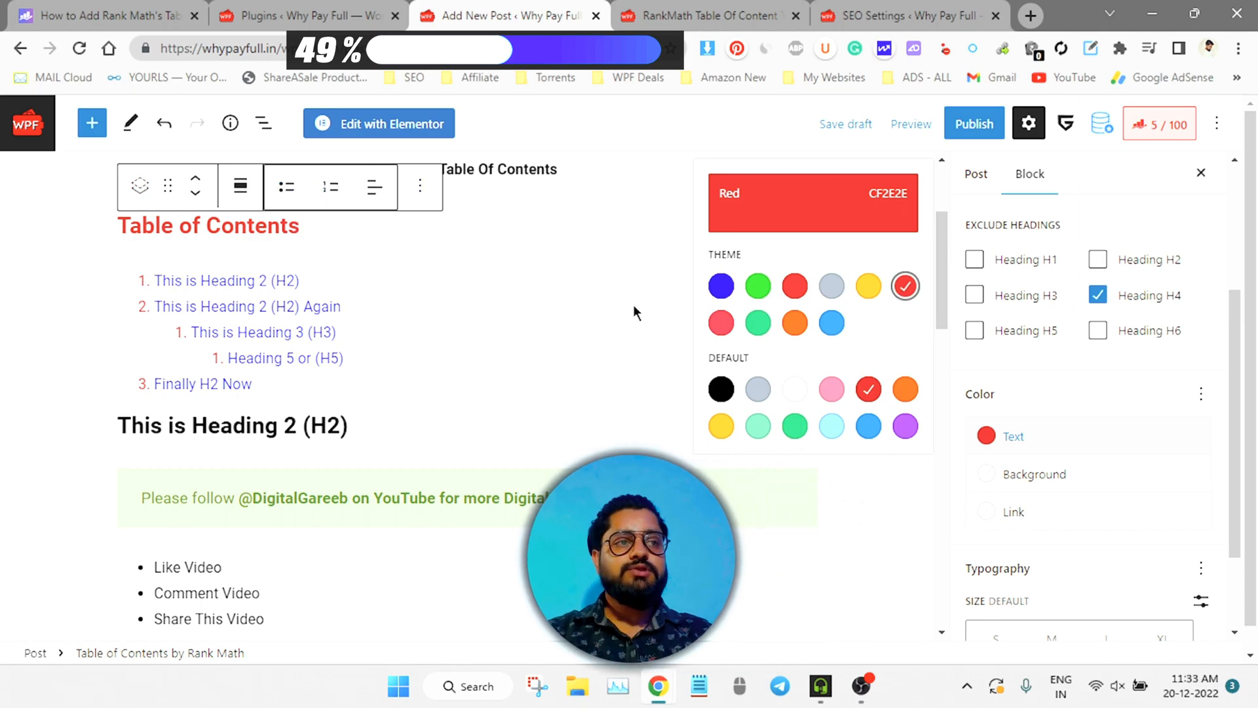
left_click(1049, 519)
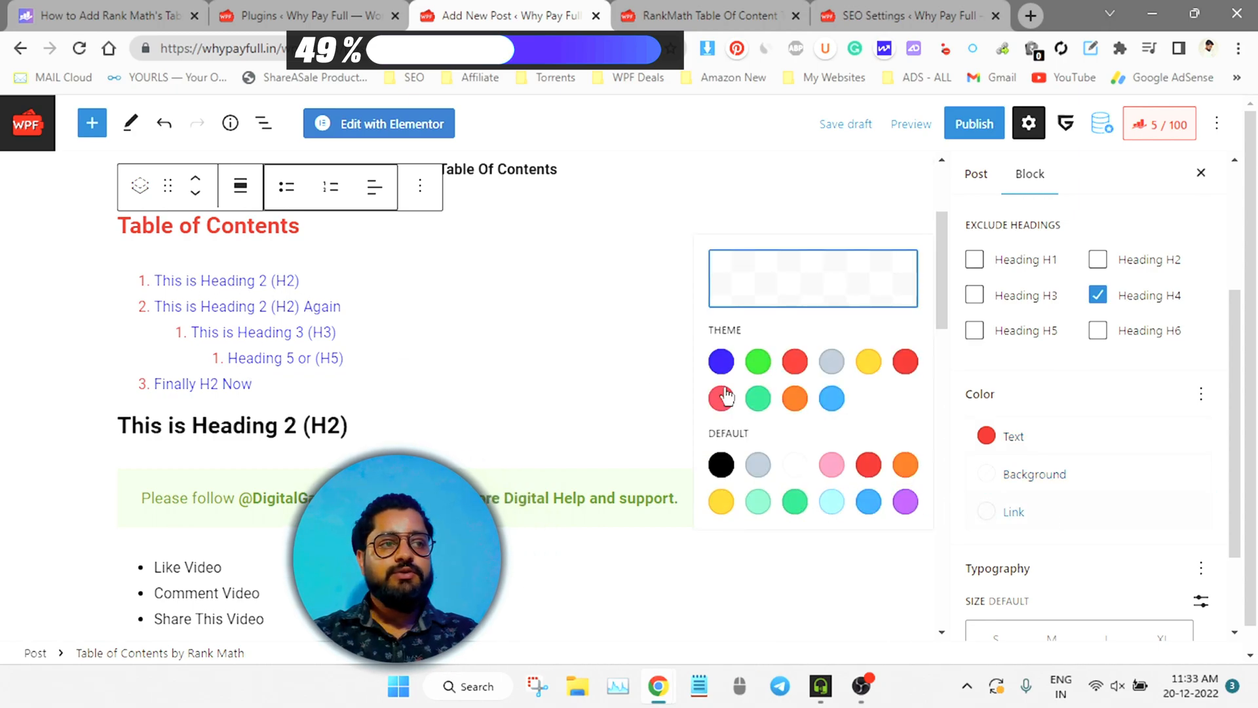
left_click(759, 361)
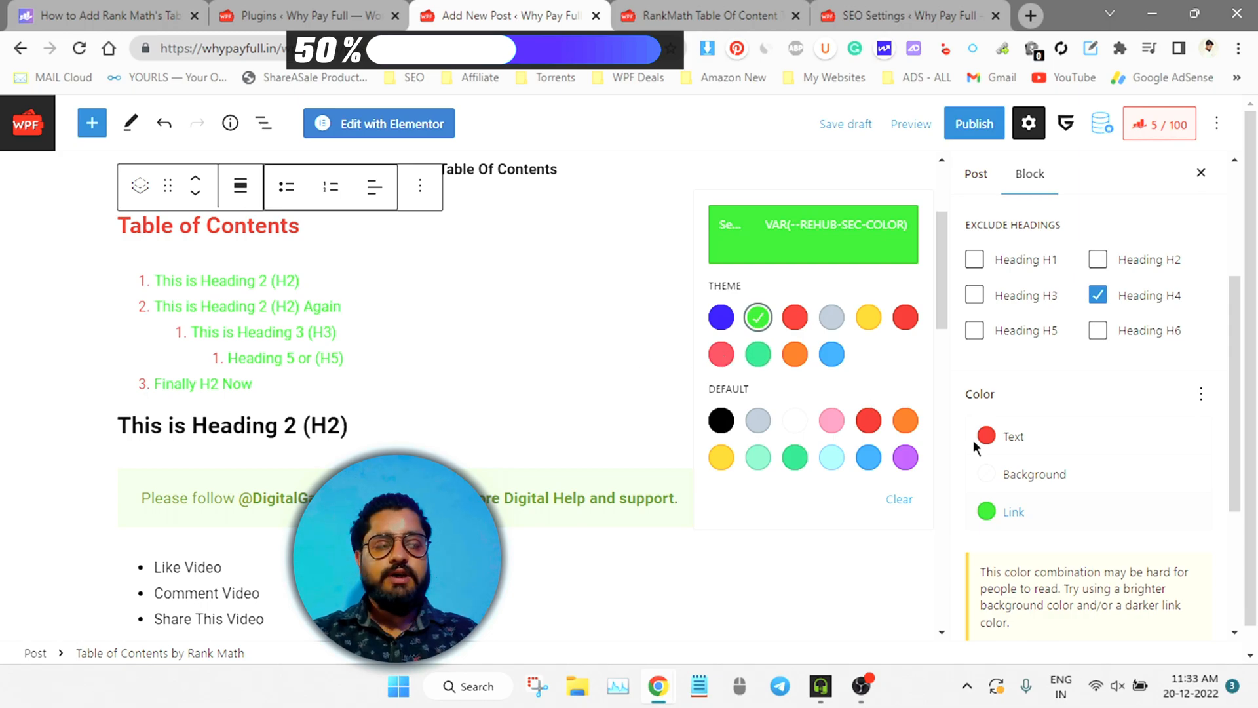
- Try solid background colors on the Table of Contents block, including blue (0693E3) and black (000000)
left_click(1103, 474)
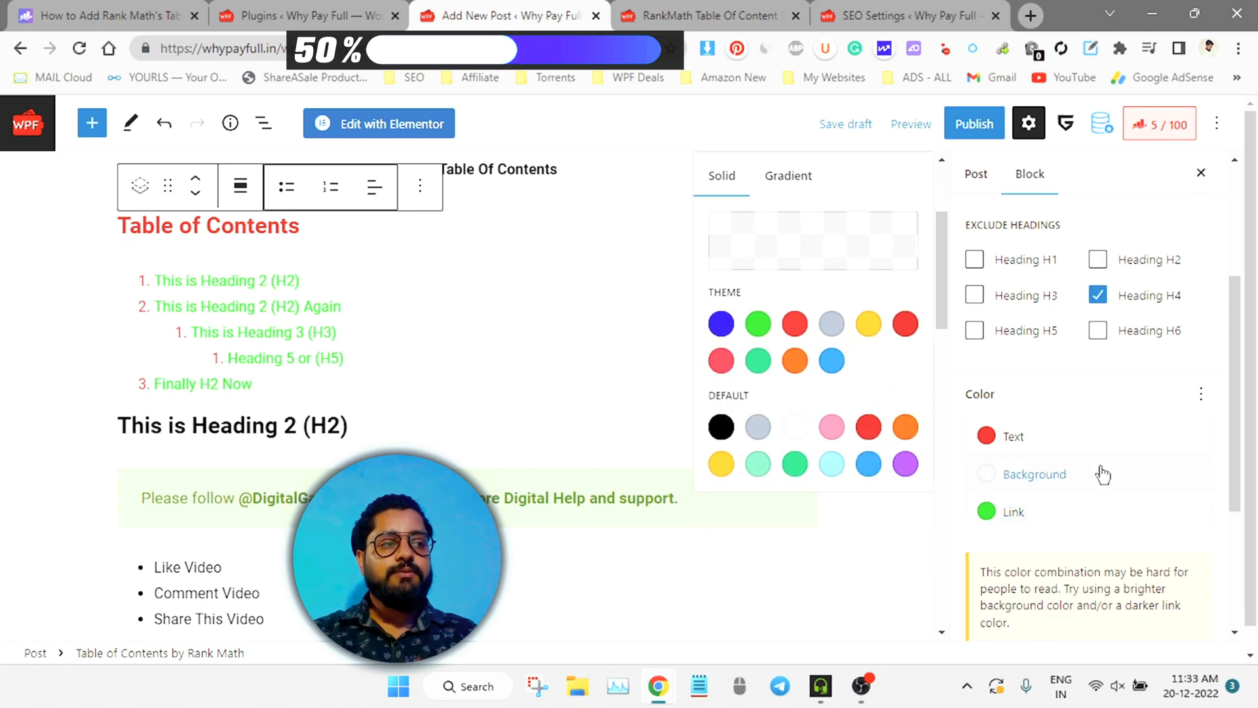
left_click(758, 324)
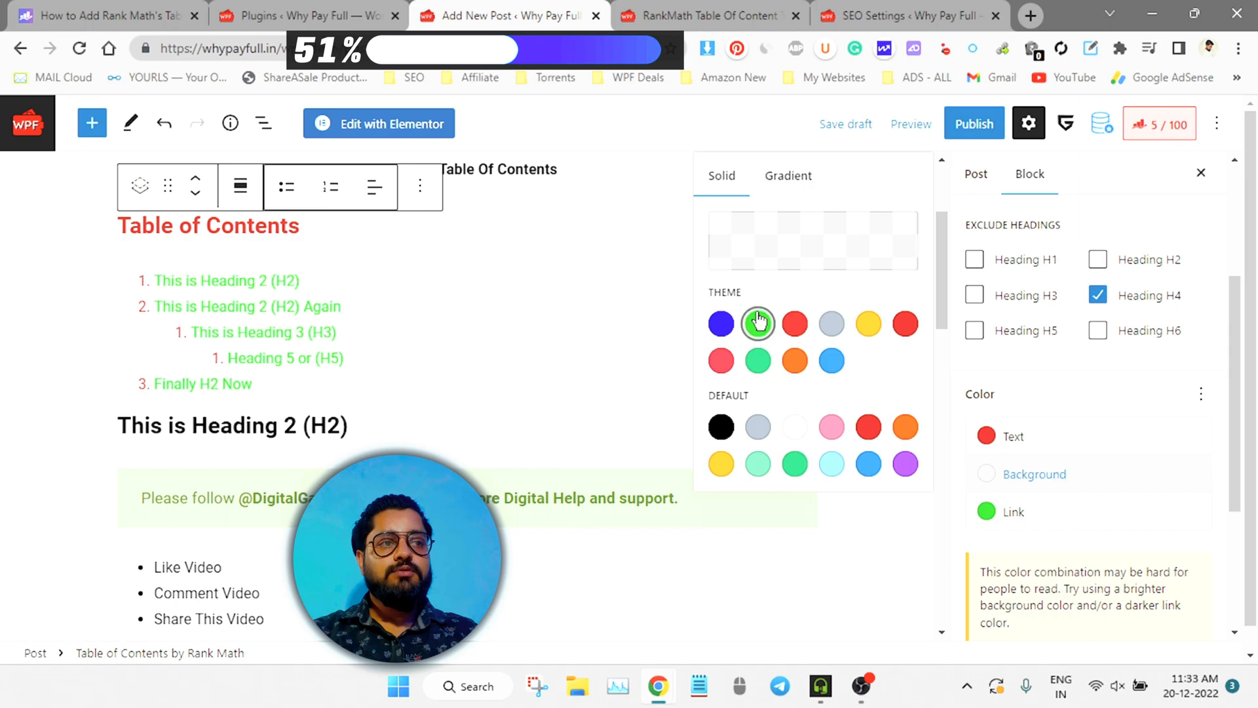
left_click(795, 360)
left_click(831, 361)
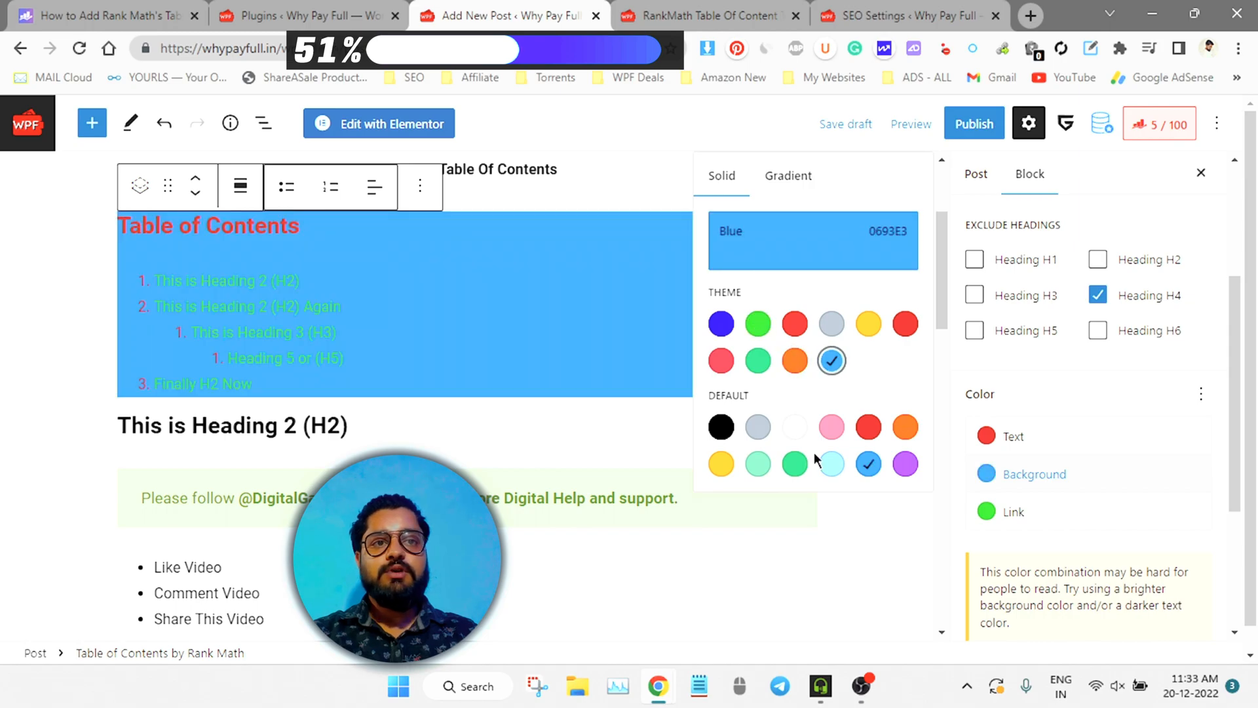
left_click(722, 429)
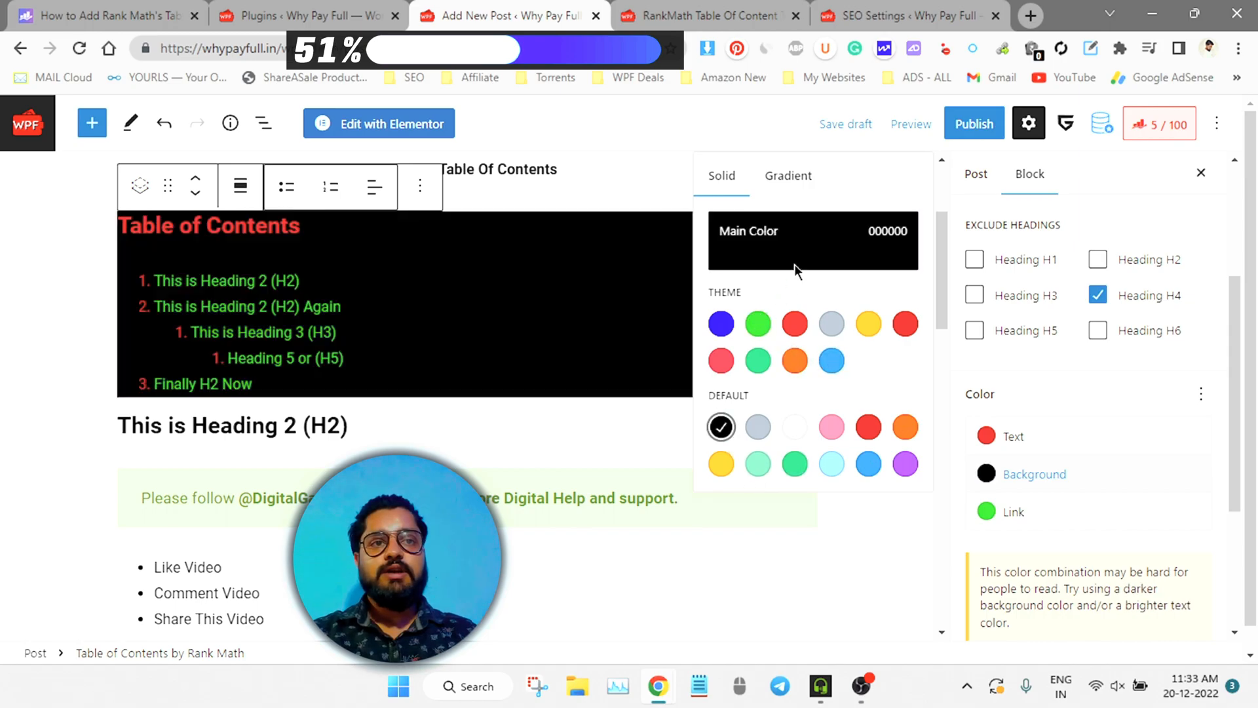
- Try preset gradient backgrounds on the Table of Contents block, ending with the pale pink-to-lavender linear gradient at an angle of about 276°
left_click(789, 177)
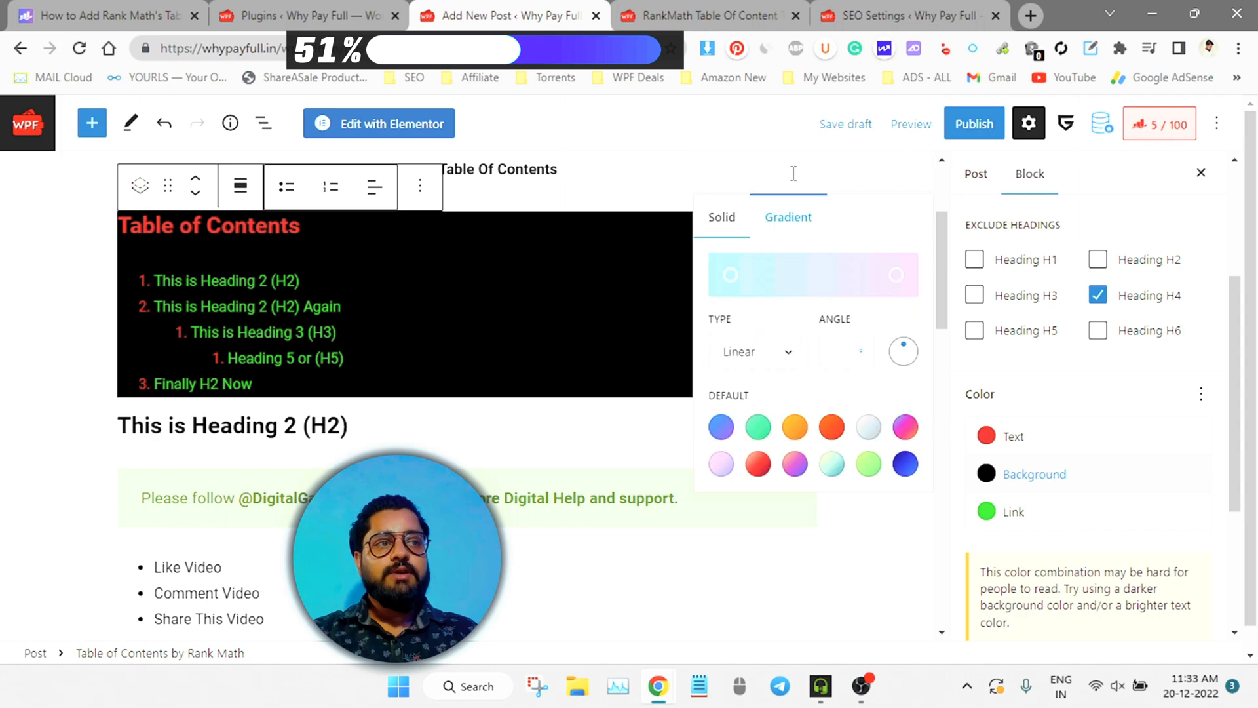
left_click(758, 438)
left_click(722, 429)
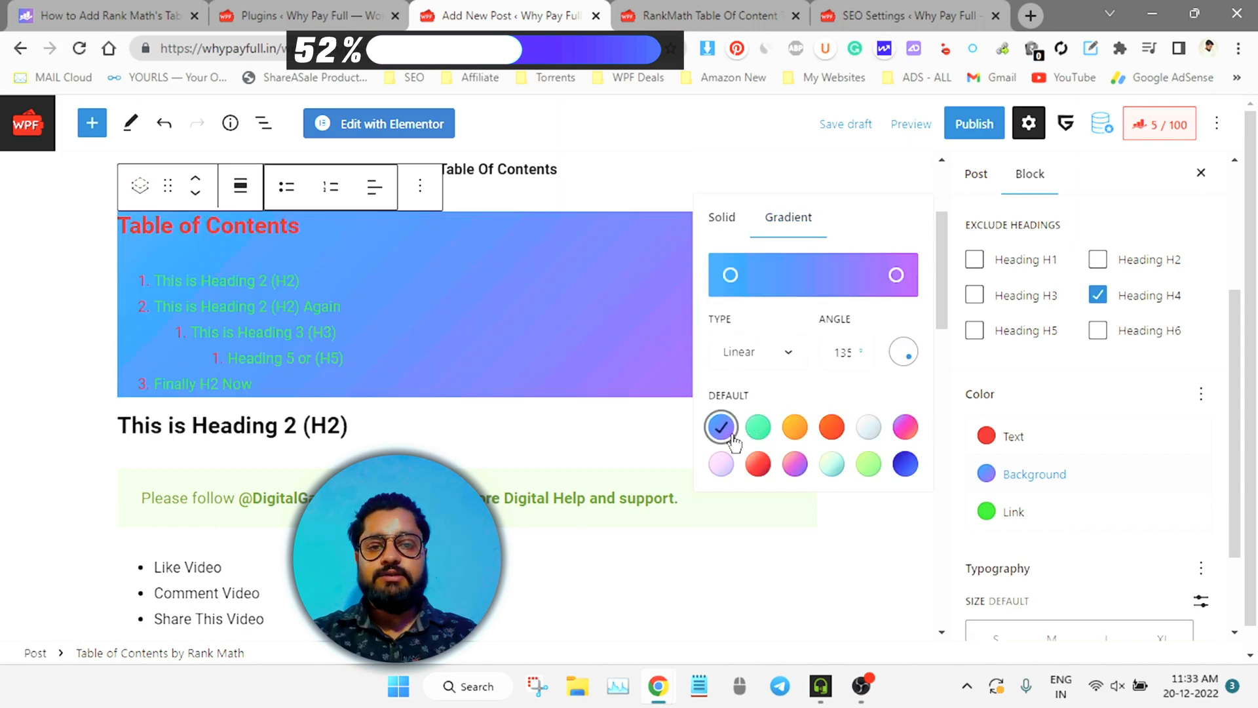
left_click(903, 431)
left_click(794, 463)
left_click(721, 463)
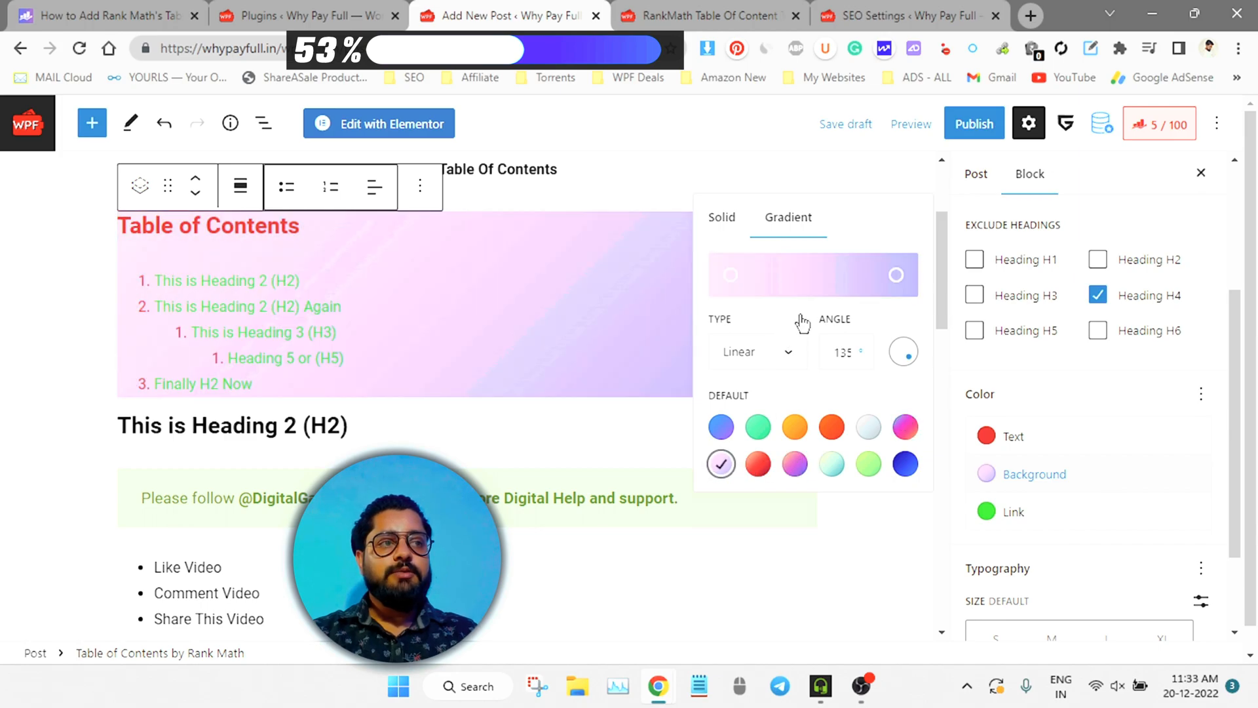
left_click_drag(908, 347, 867, 373)
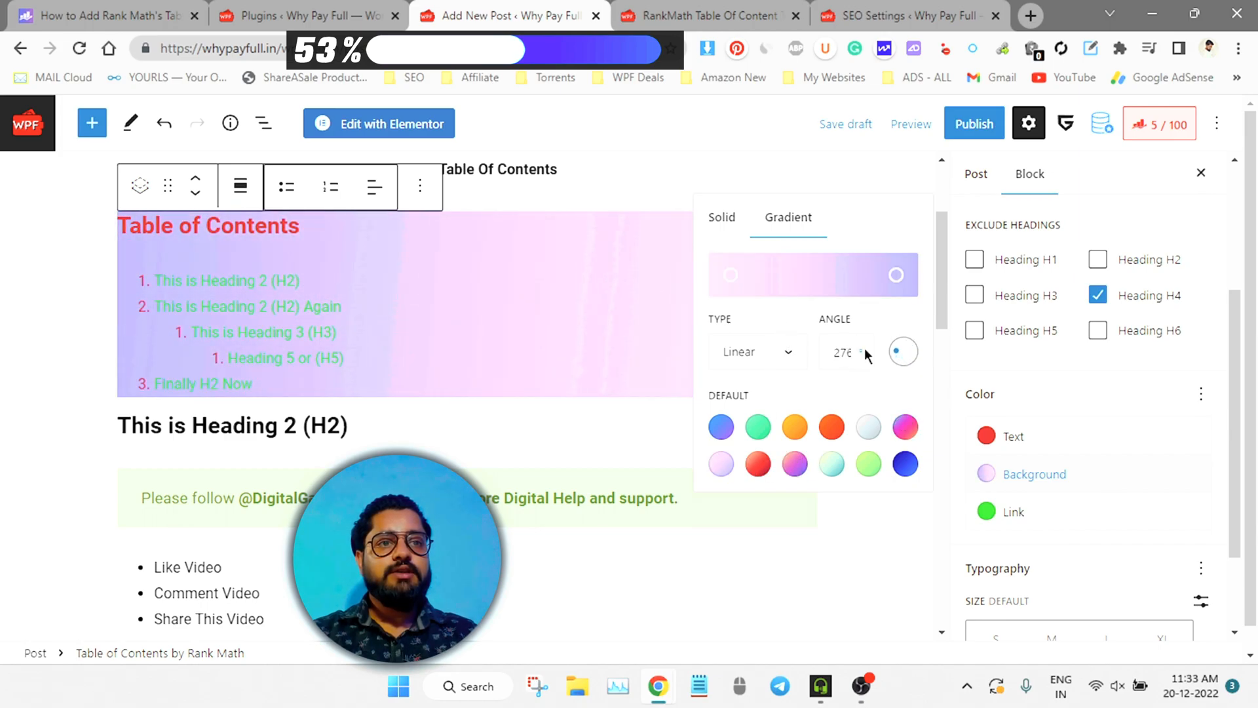
- Compare further preset gradients and apply the orange-to-red one as the Table of Contents block's background
left_click(750, 427)
left_click(719, 427)
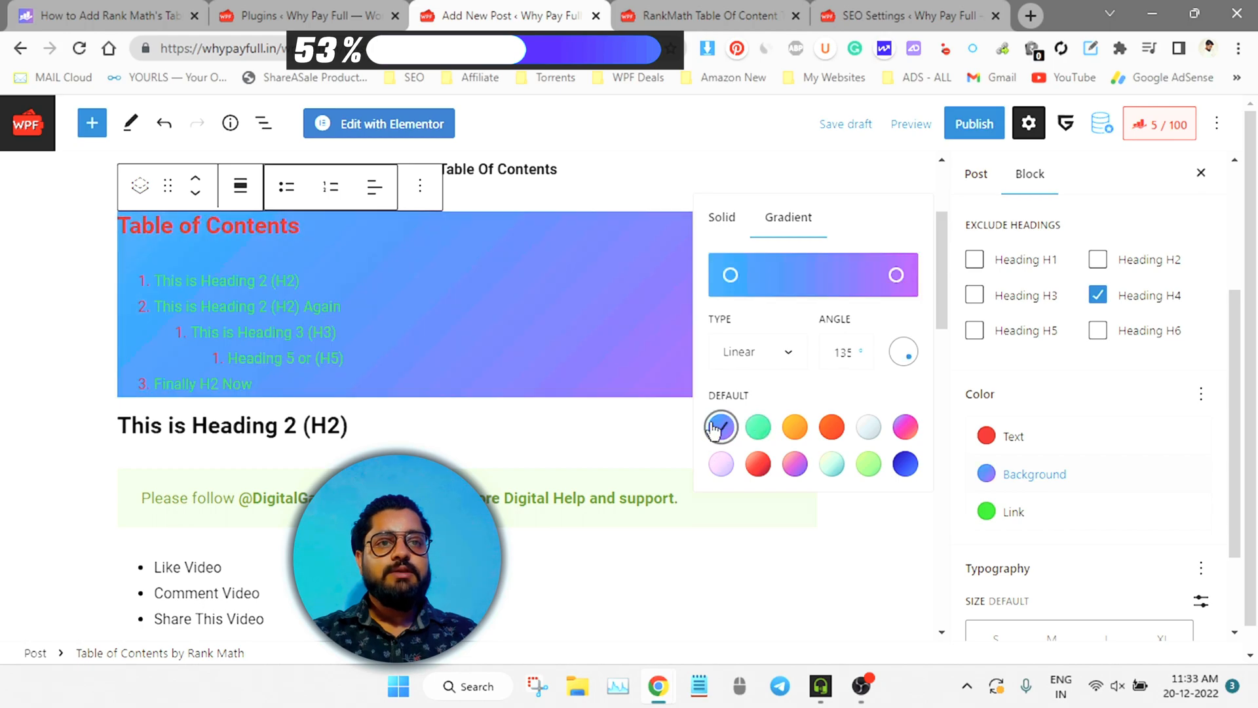
left_click(827, 428)
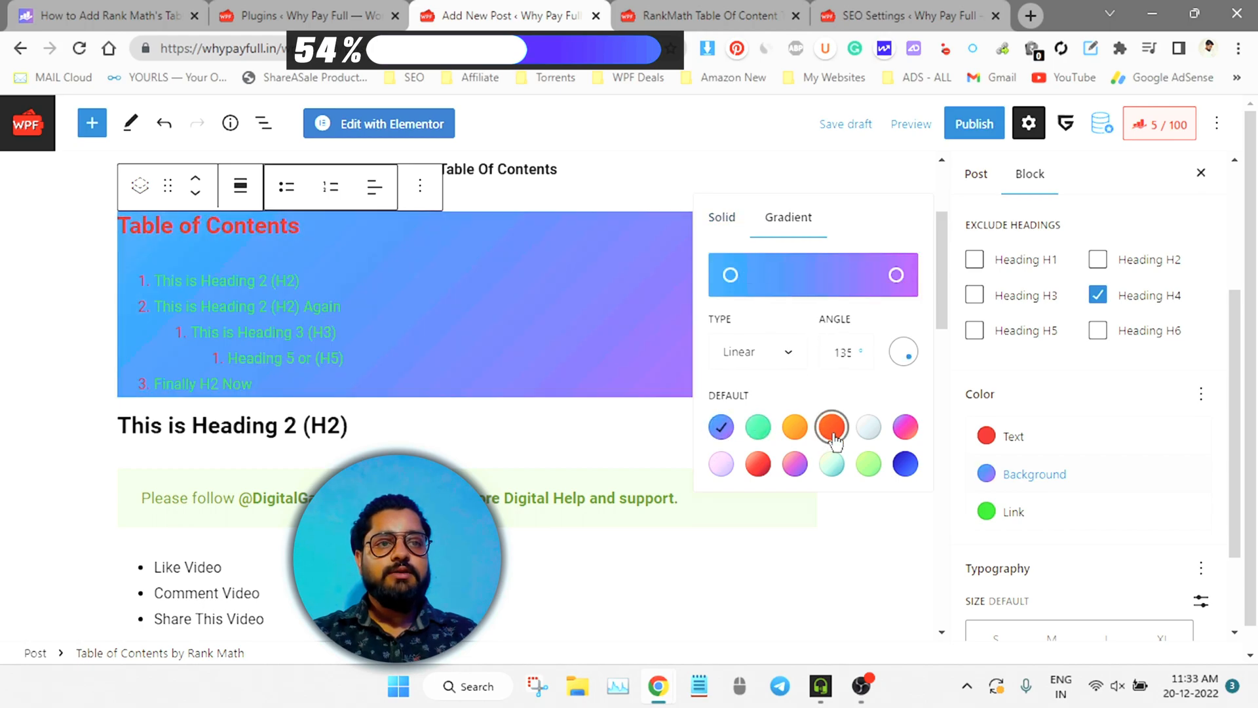
left_click(730, 229)
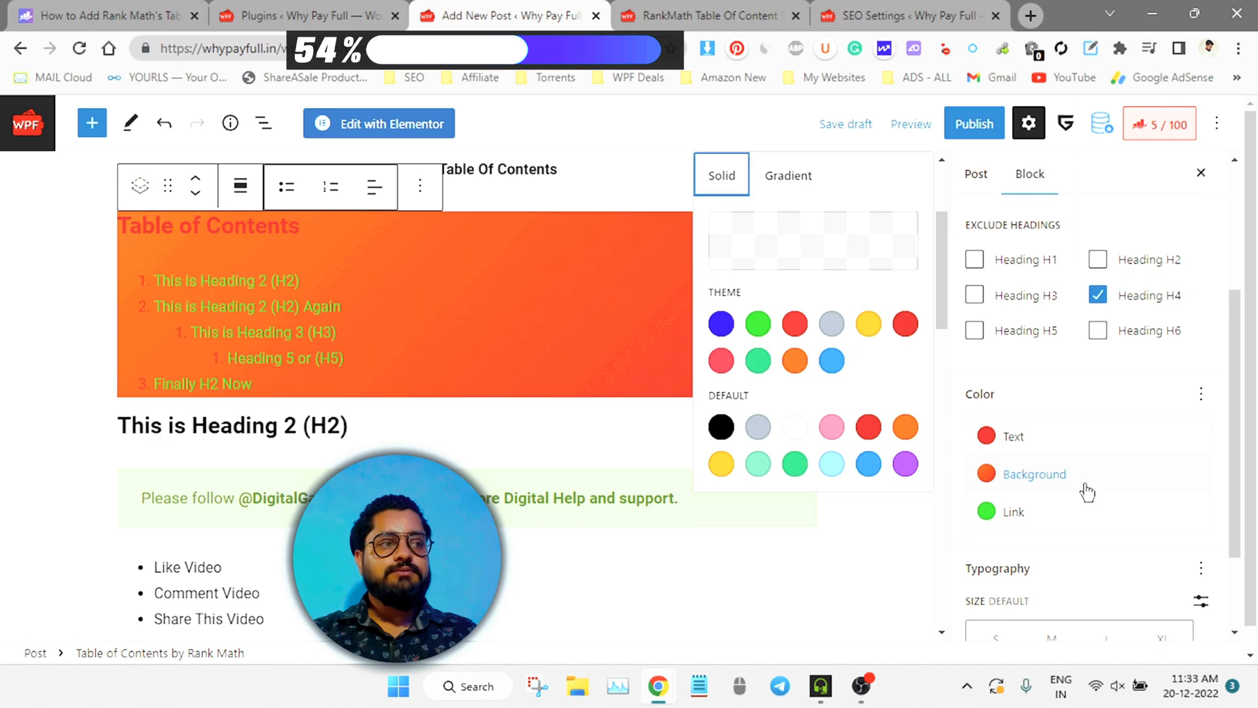
- Set the Table of Contents block's link color to the blue theme main color and its text color to black (000000)
left_click(1047, 521)
left_click(721, 317)
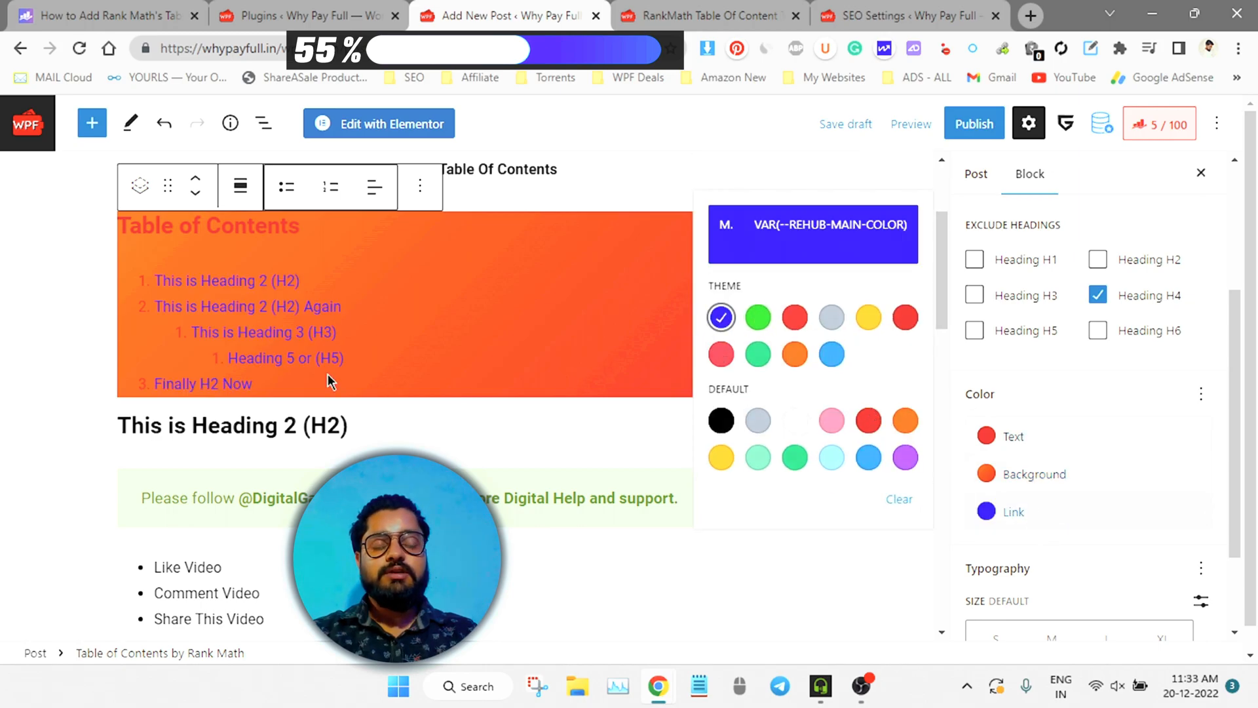
left_click(96, 360)
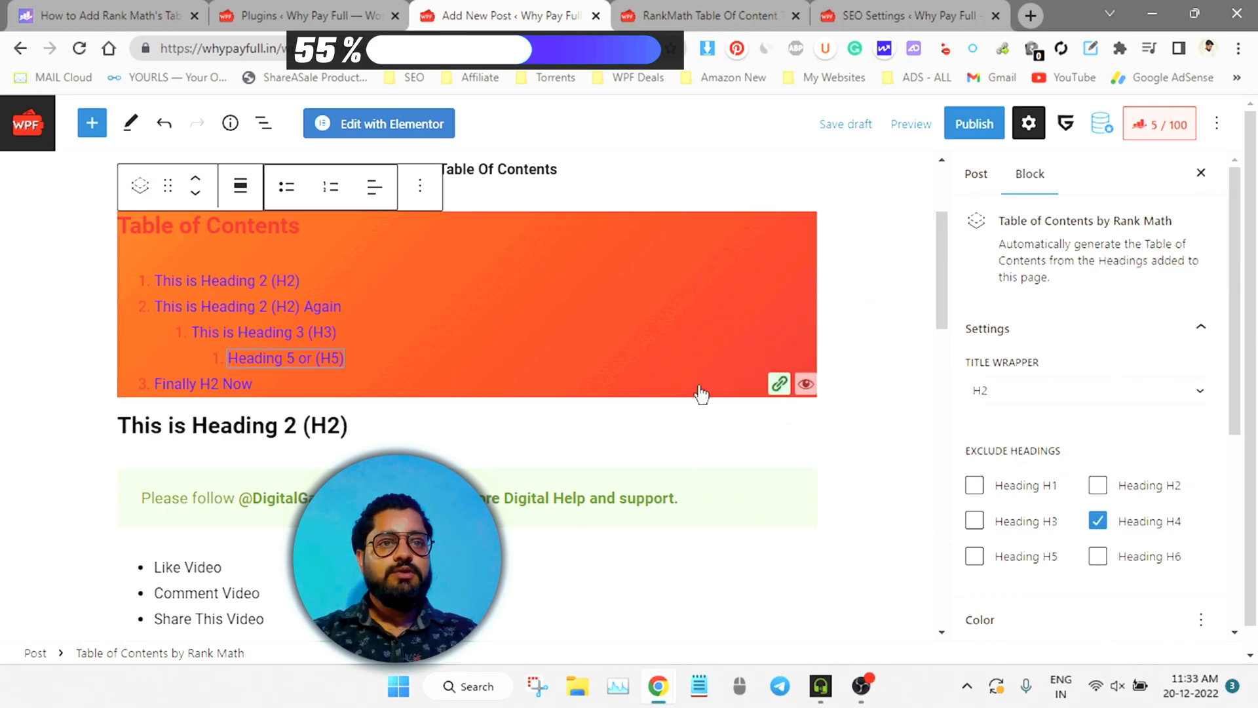
scroll(1068, 573, "down", 3)
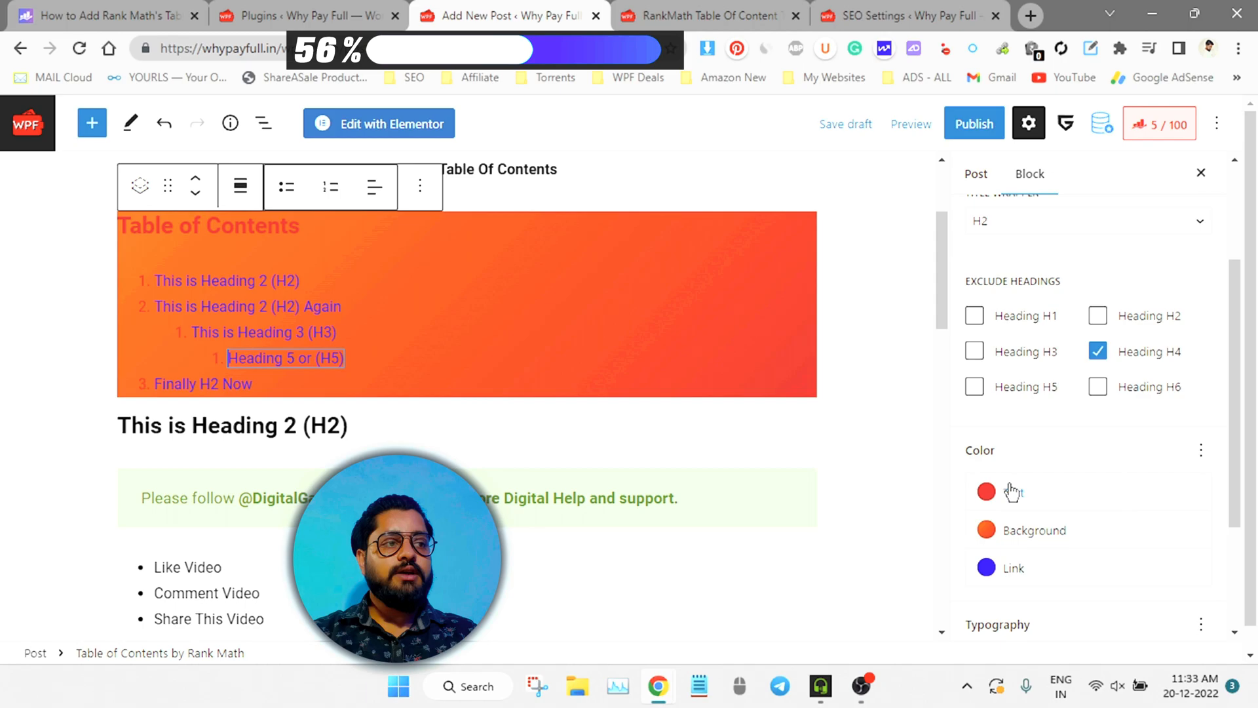
left_click(1012, 492)
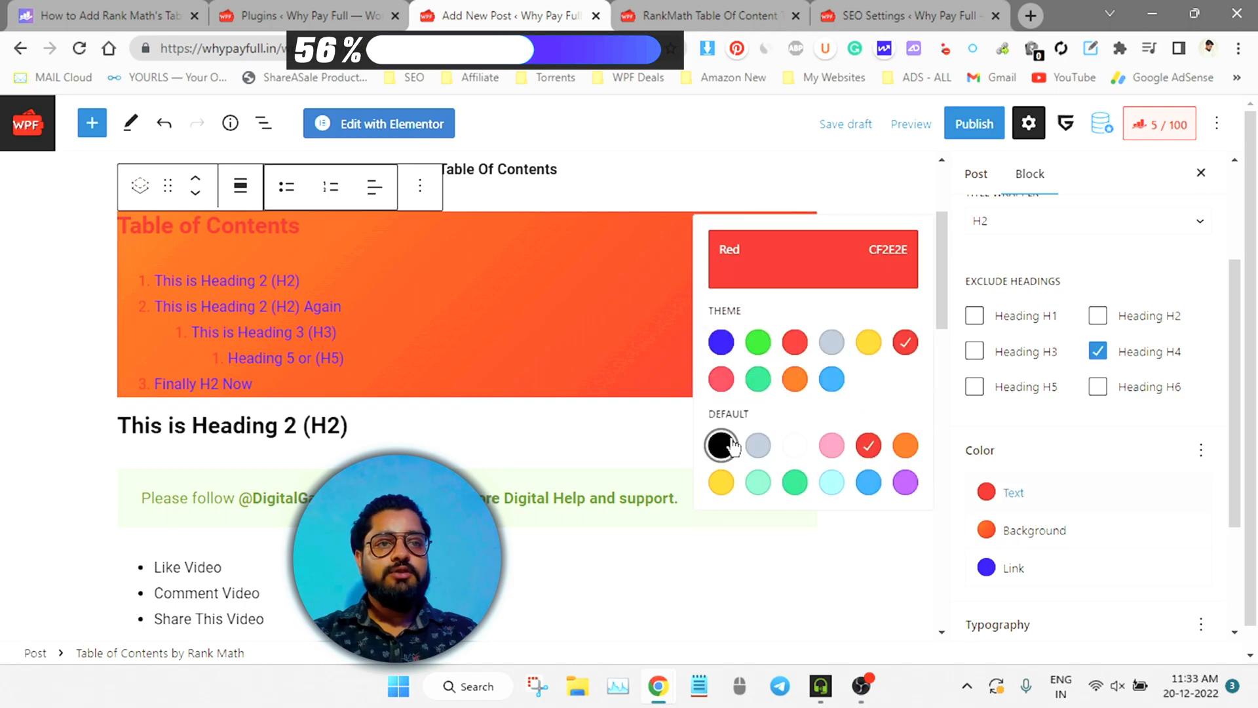
left_click(721, 444)
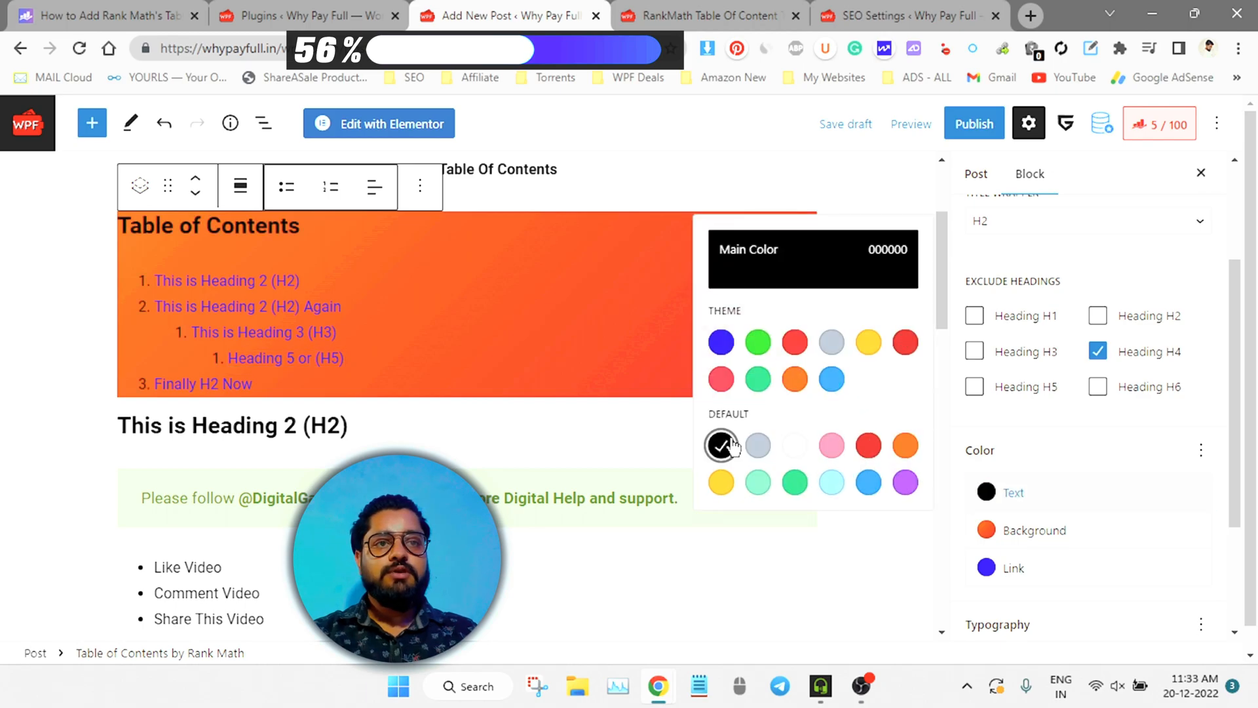
left_click(82, 315)
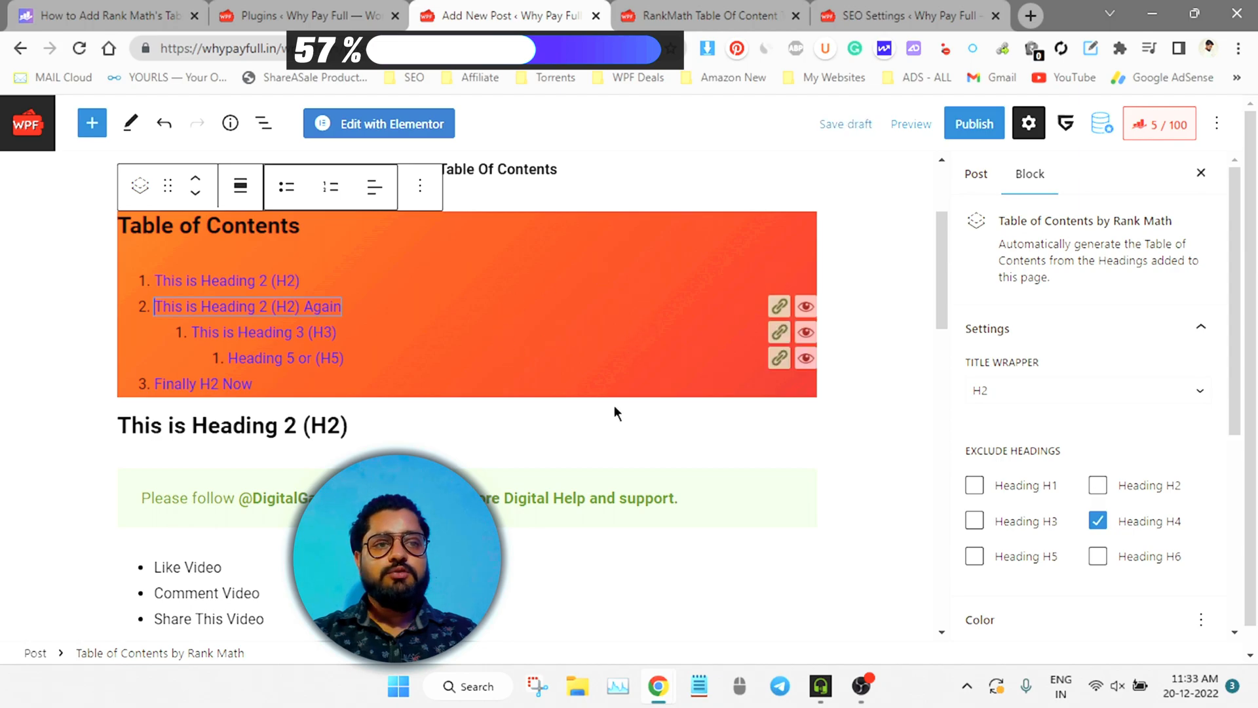
- Hide the "This is Heading 2 (H2)" entry in the table of contents and select the "This is Heading 3 (H3)" entry
scroll(598, 426, "up", 1)
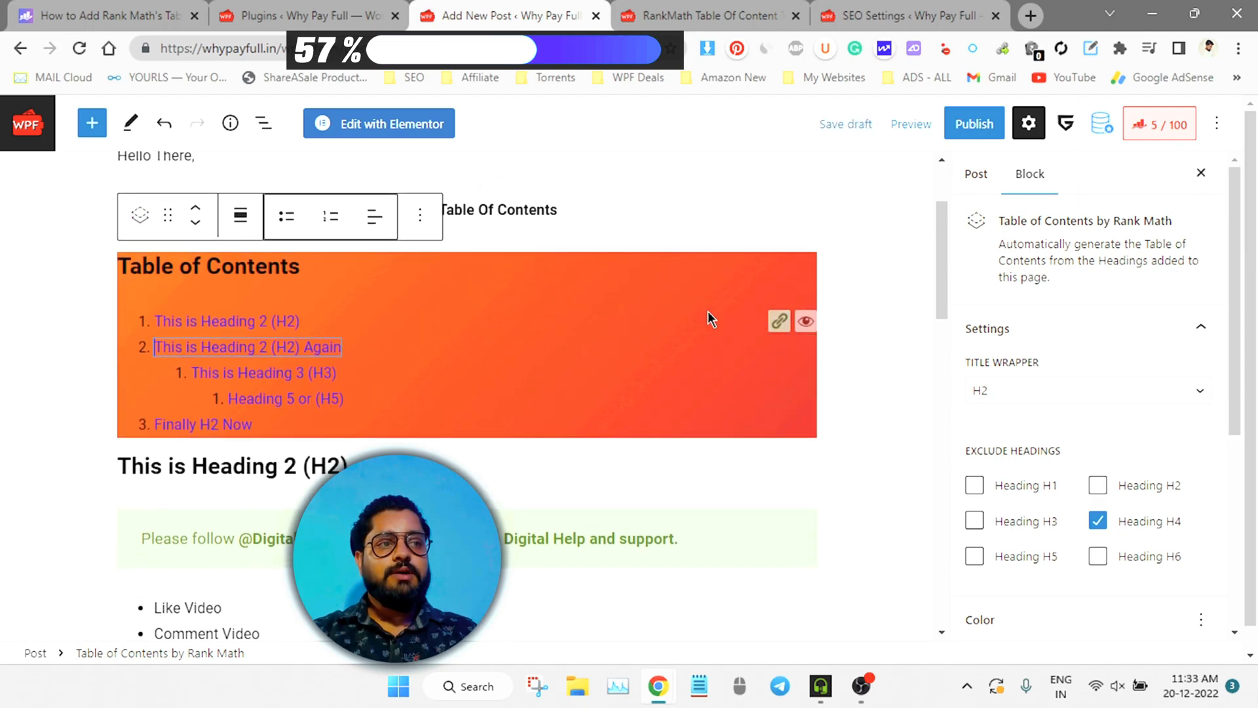
left_click(806, 322)
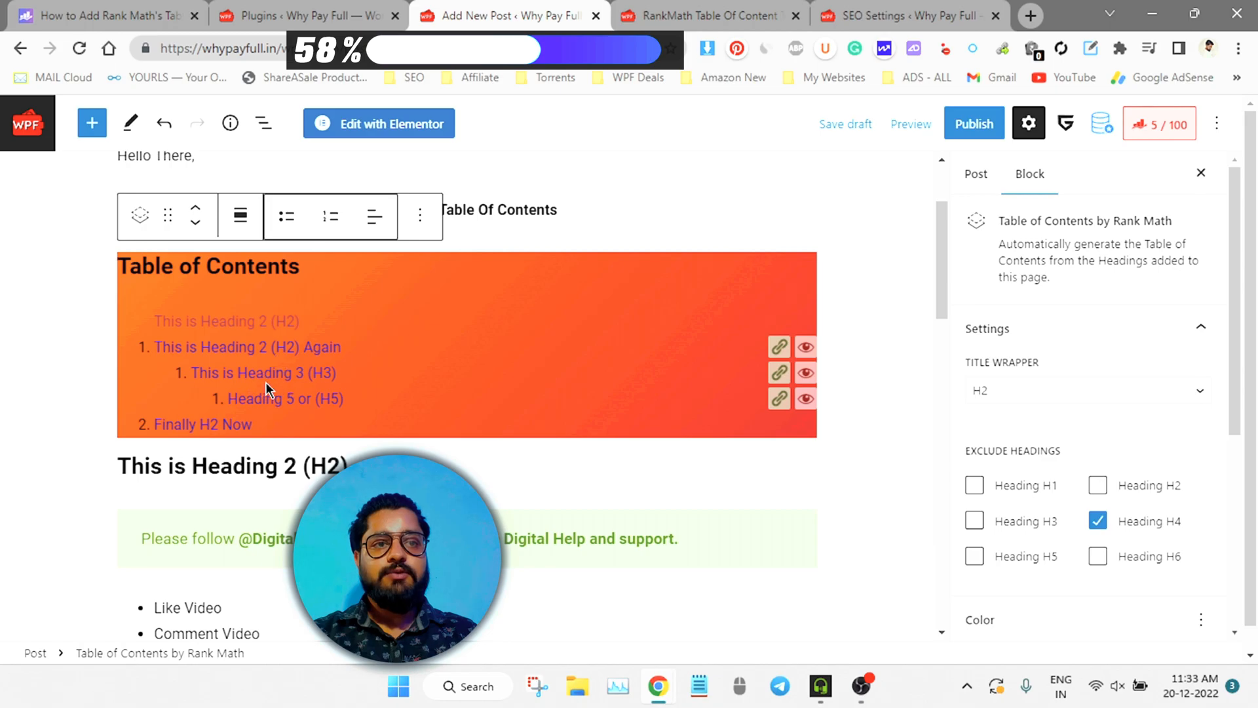
left_click(244, 378)
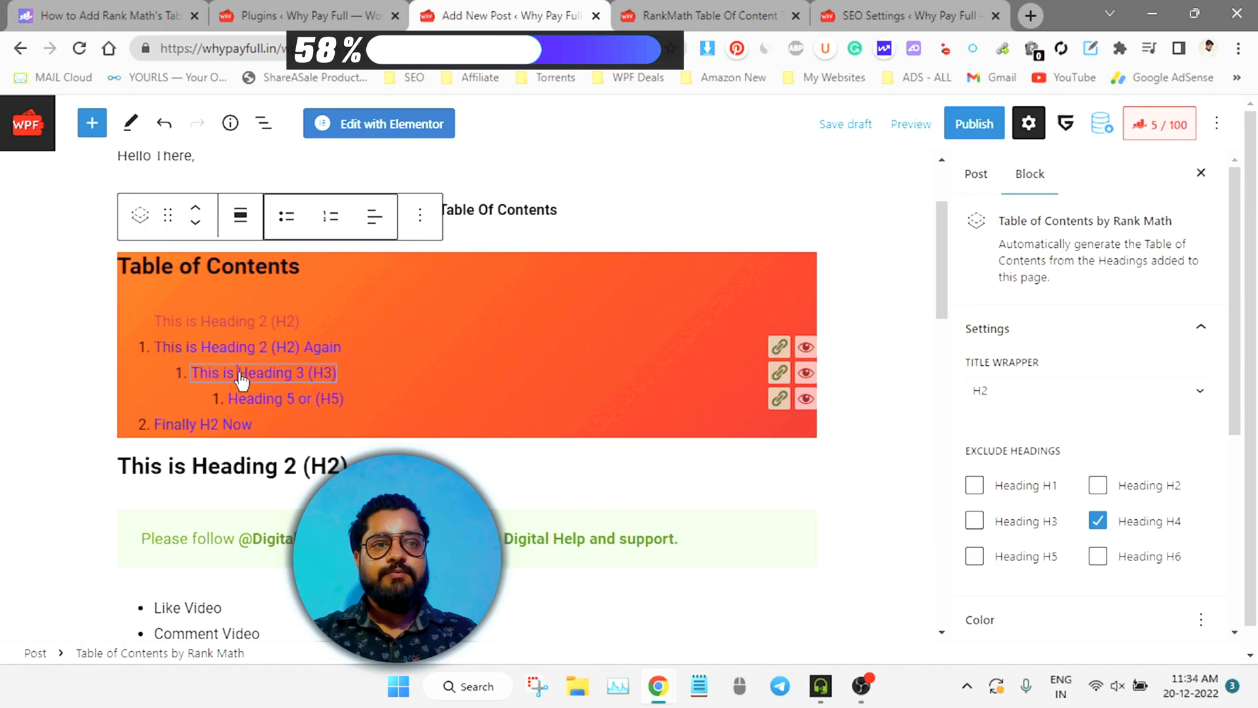
left_click(289, 384)
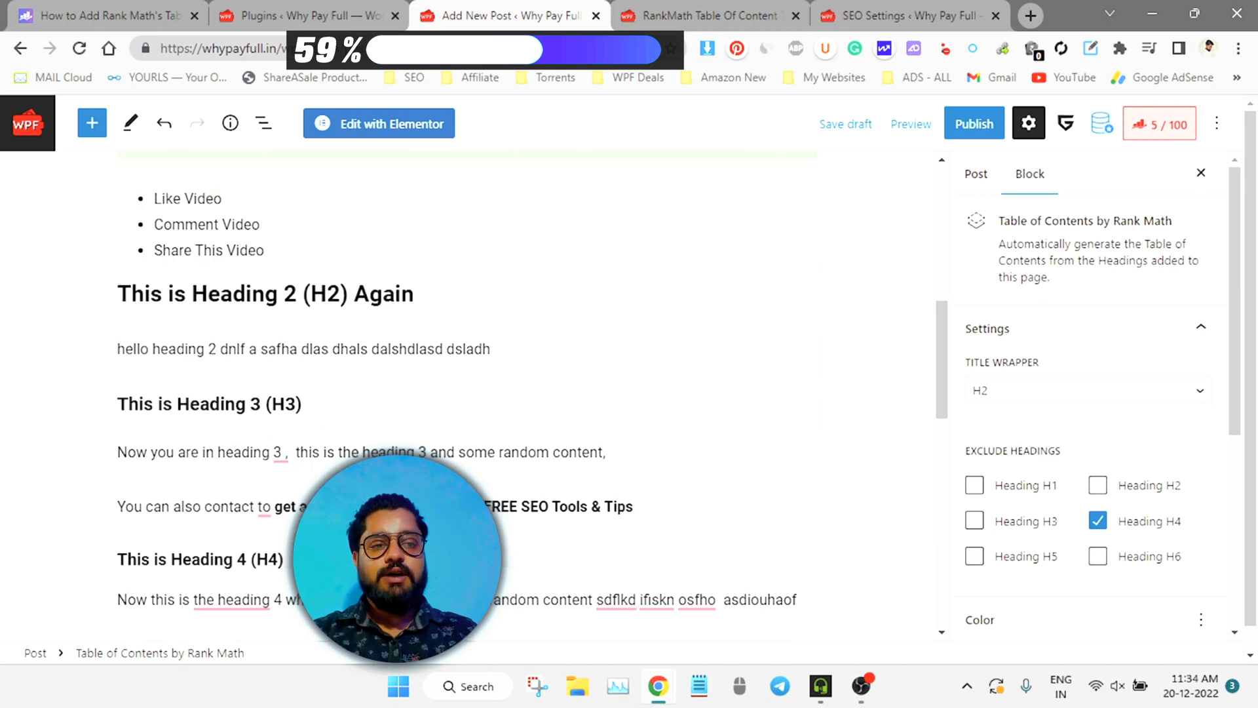
- Append "oish ohd cs odih sd0osdyh sdl hsdoi hfsd sdoihsdo osd sdofihs dlk fpsdi s" to the "This is Heading 3 (H3)" heading in the post body
scroll(301, 426, "up", 4)
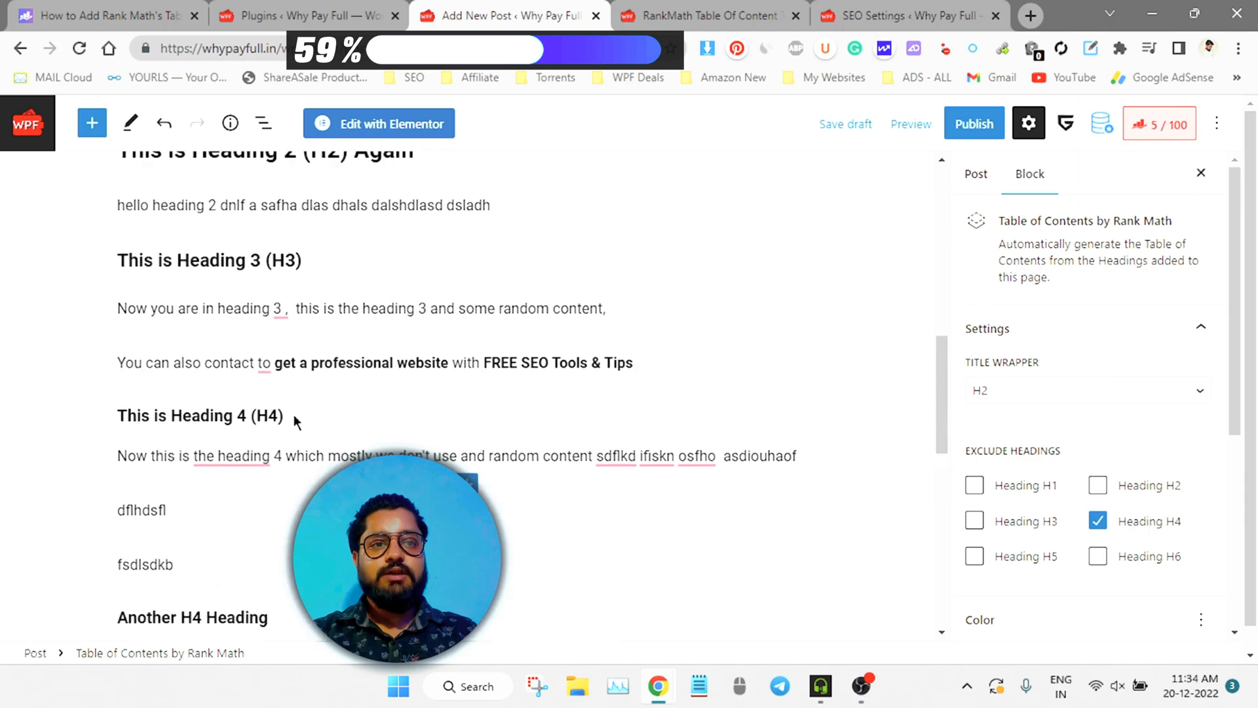
left_click(321, 436)
left_click_drag(323, 438, 117, 434)
left_click(351, 445)
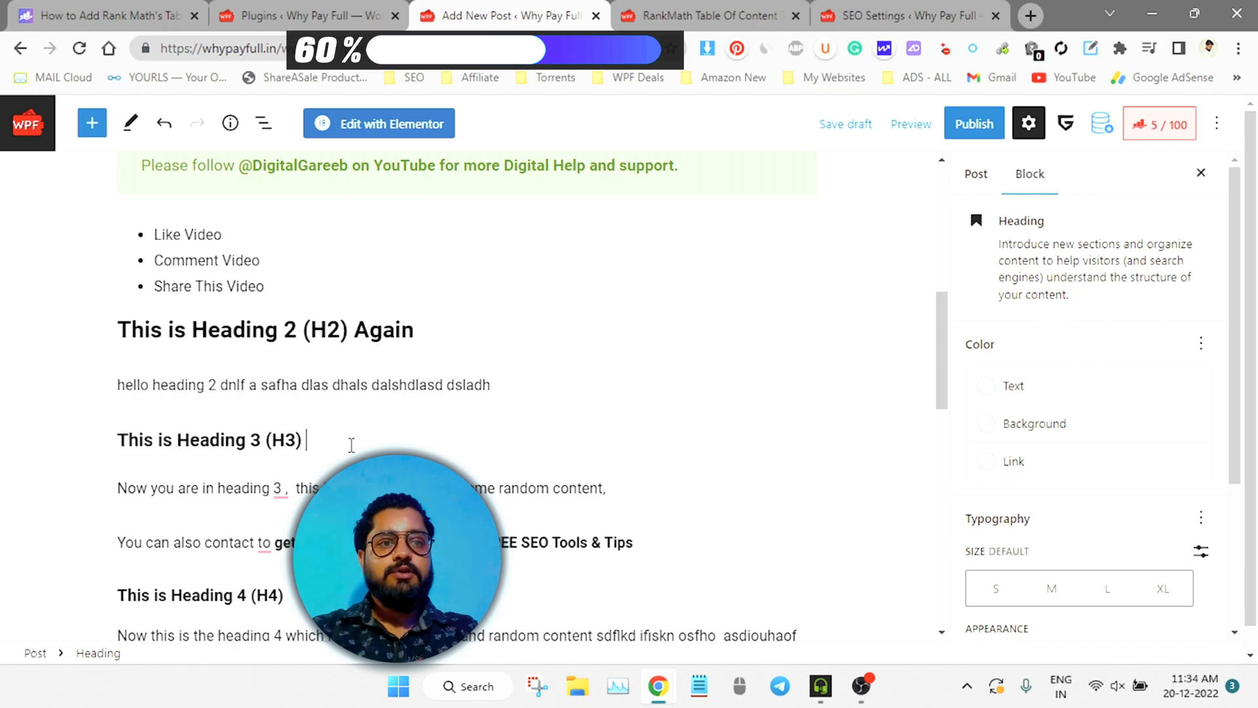
type("oish ohd cs odih sd0osdyh sdl hsdoi hfsd sdoihsdo osd sdofihs dlk fpsdi s")
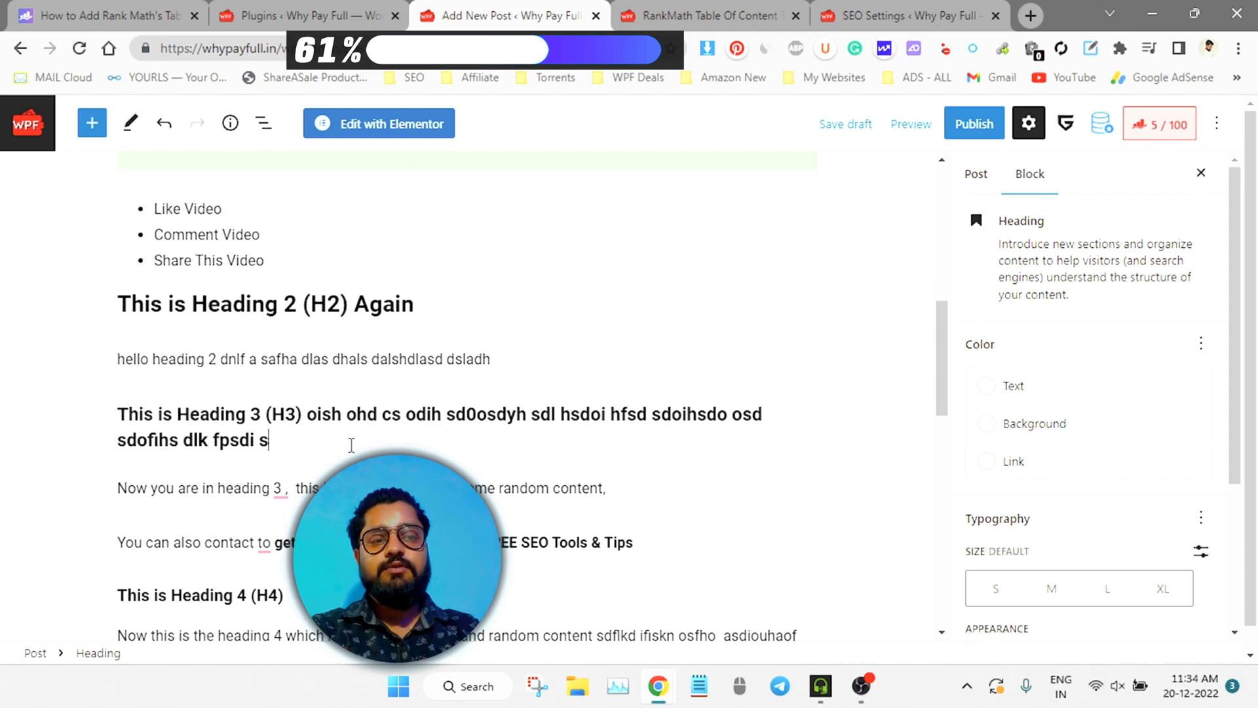
- Delete most of the random text after "This is Heading 3 (H3)" in its table of contents entry, keeping "fpsdi s" at the end
scroll(351, 445, "up", 6)
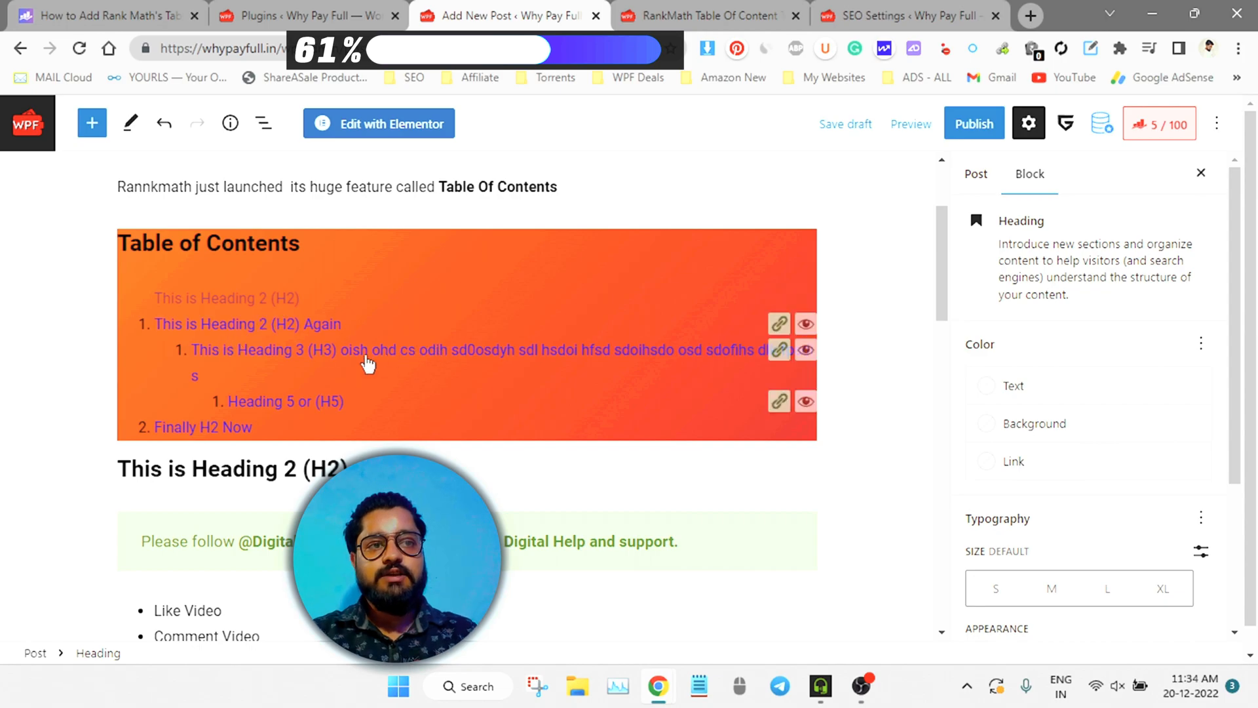
left_click(347, 354)
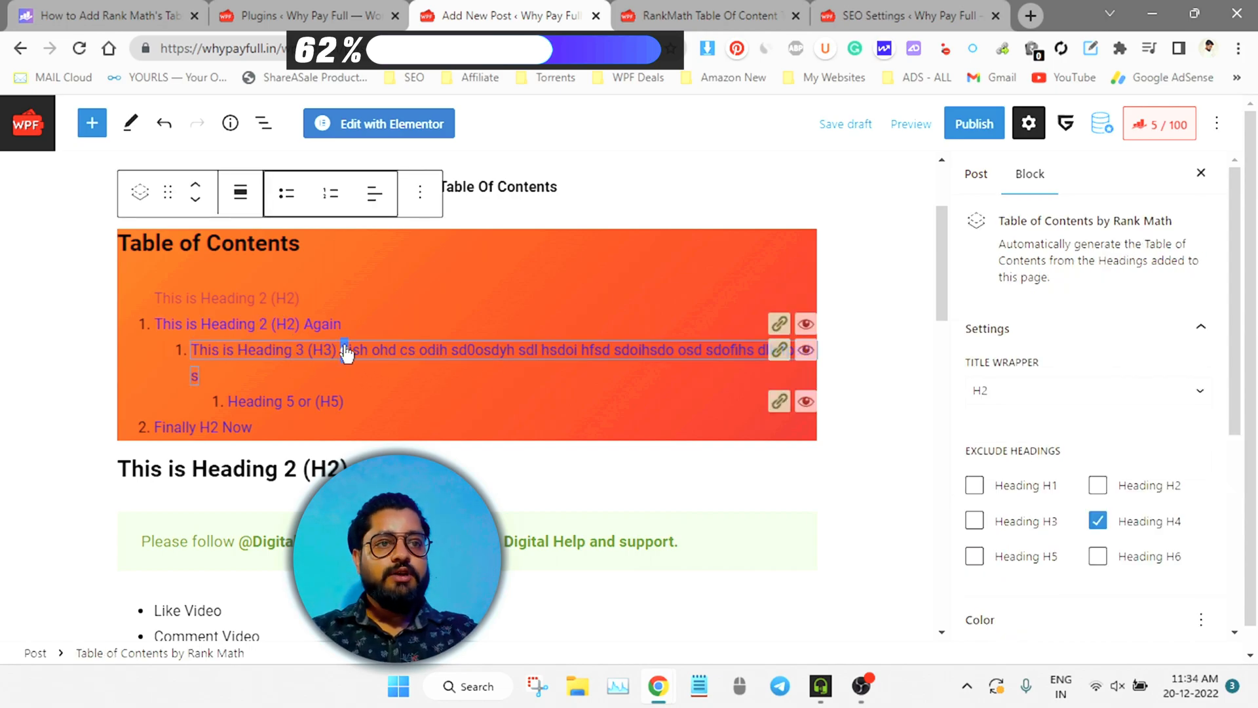
key("shift+Right")
key("shift+Right")
key("shift+Right")
key("shift+Right")
key("shift+Right")
key("shift+Right")
key("shift+Right")
key("shift+Right")
key("shift+Right")
key("shift+Right")
key("shift+Right")
key("shift+Right")
key("shift+Right")
key("shift+Right")
key("shift+Right")
key("shift+Right")
key("shift+Right")
key("shift+Right")
key("shift+Right")
key("shift+Right")
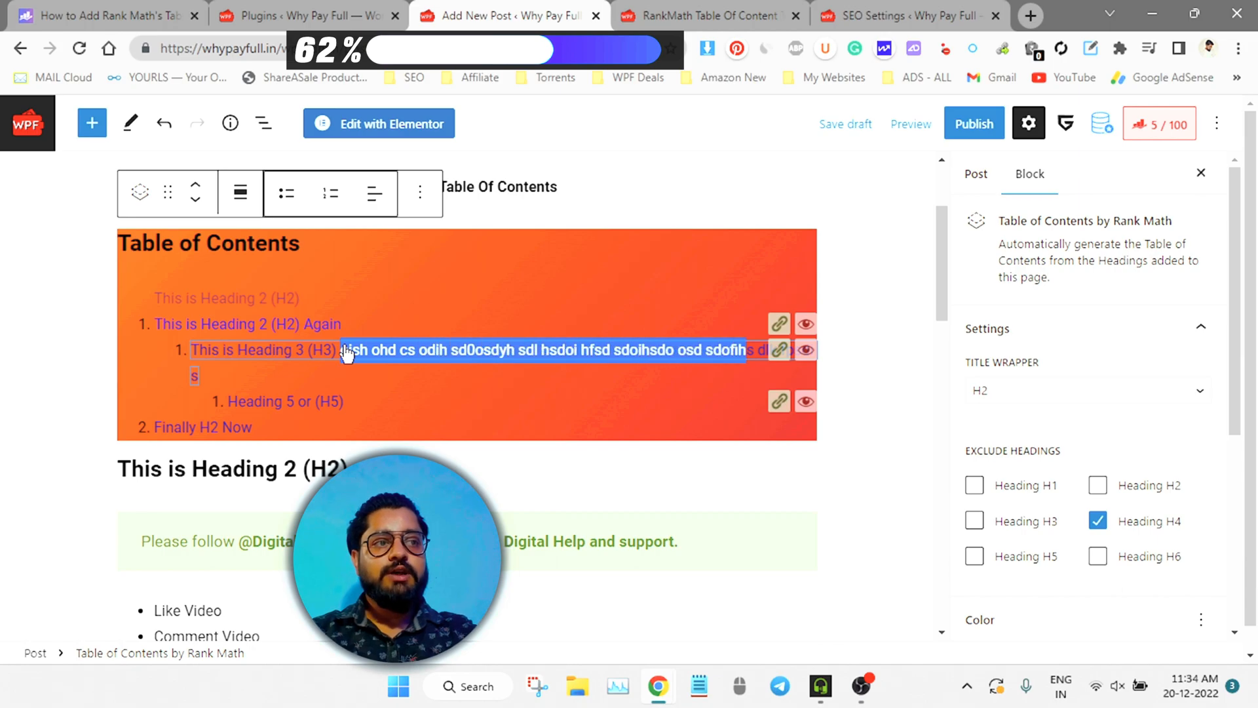
key("BackSpace")
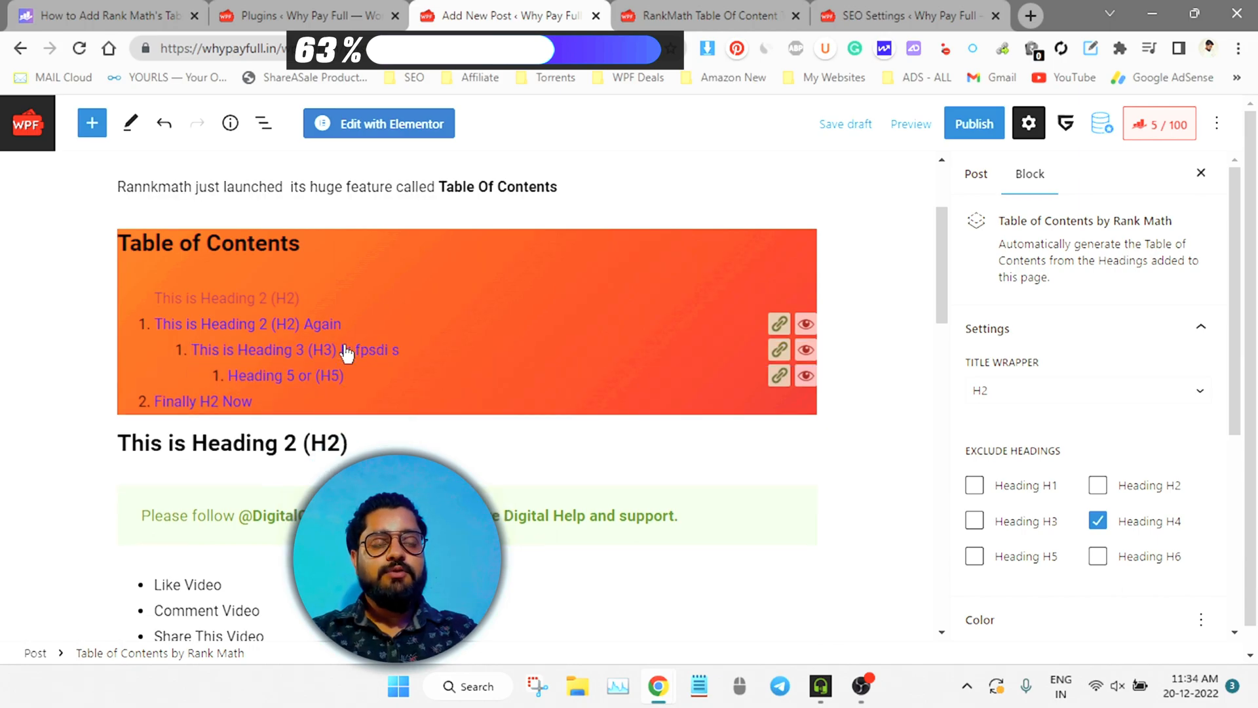
- Compare the full "This is Heading 3 (H3)" heading in the post body with its shortened entry in the table of contents
left_click(876, 509)
scroll(875, 509, "down", 20)
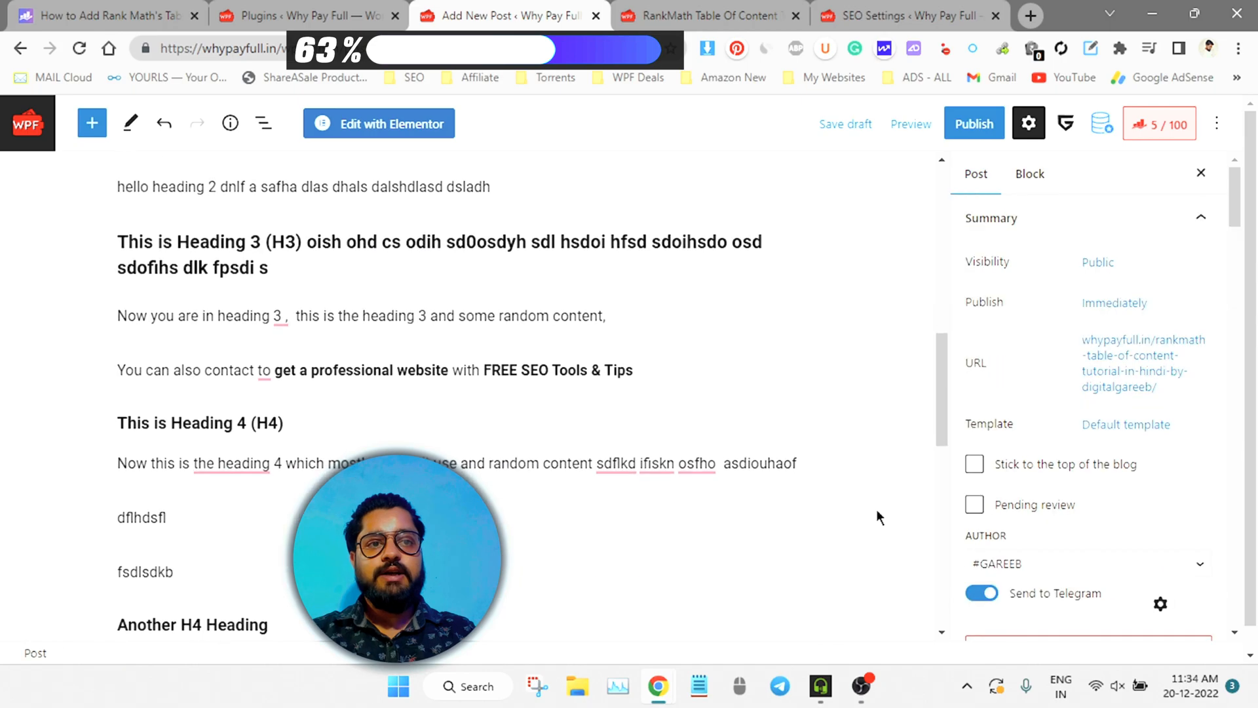
scroll(572, 472, "up", 5)
scroll(527, 393, "up", 5)
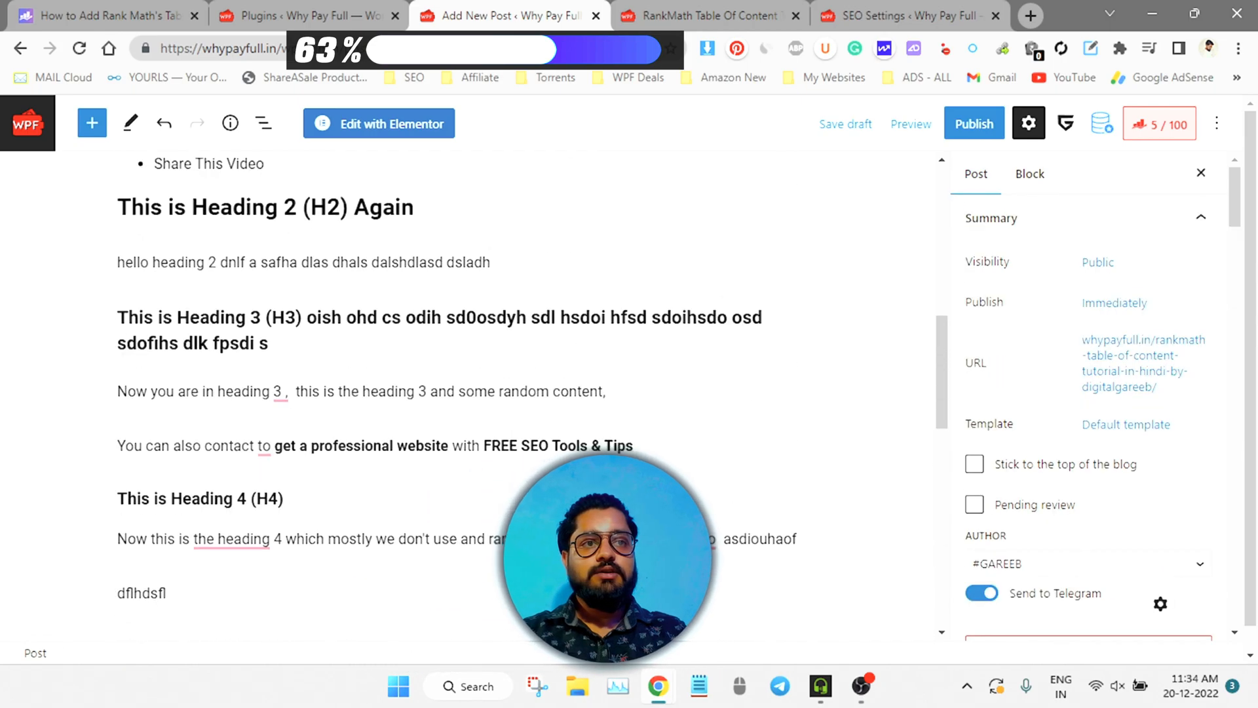
left_click_drag(426, 334, 172, 332)
scroll(688, 272, "up", 10)
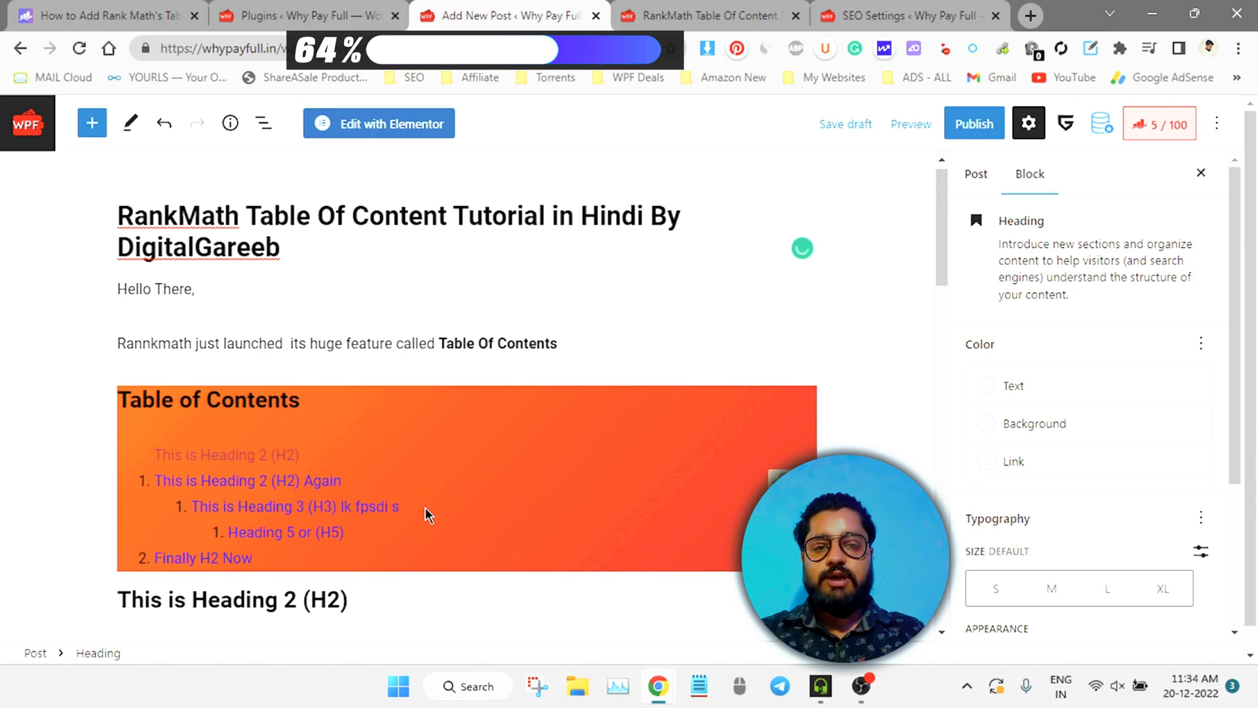
- Preview the post in a new tab and compare the table of contents' Heading 3 entry with the full heading in the body
left_click(907, 124)
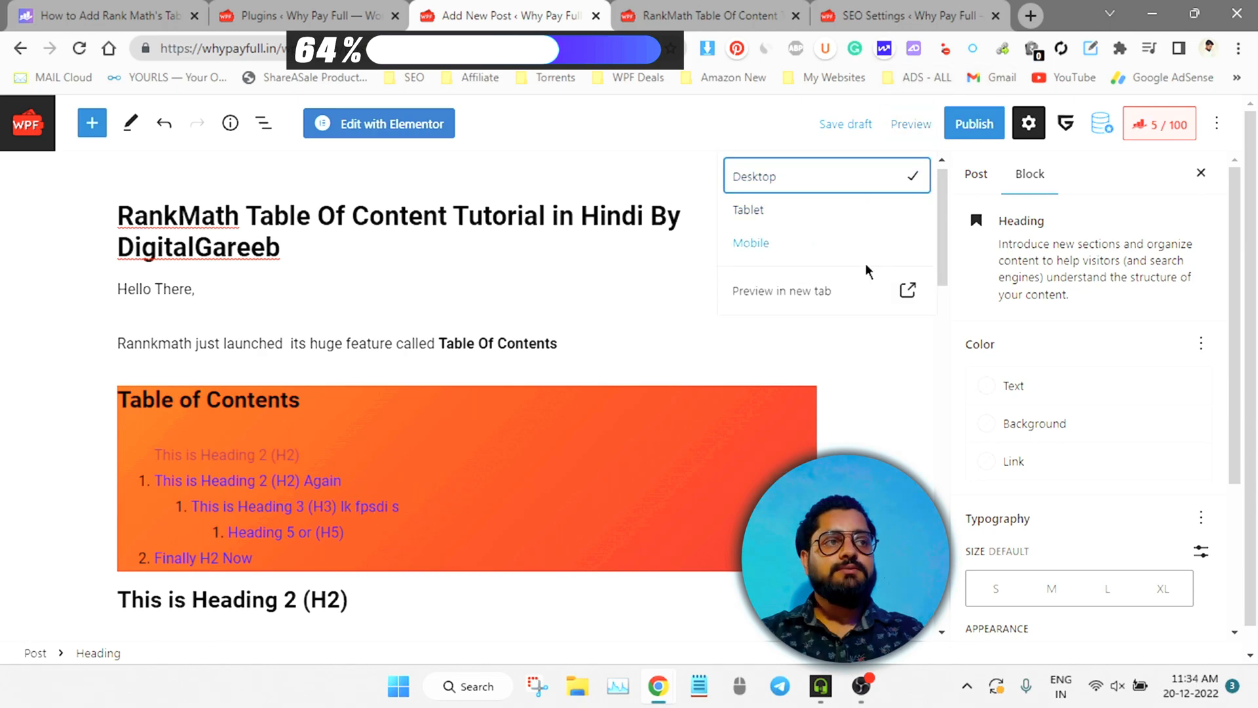
left_click(842, 288)
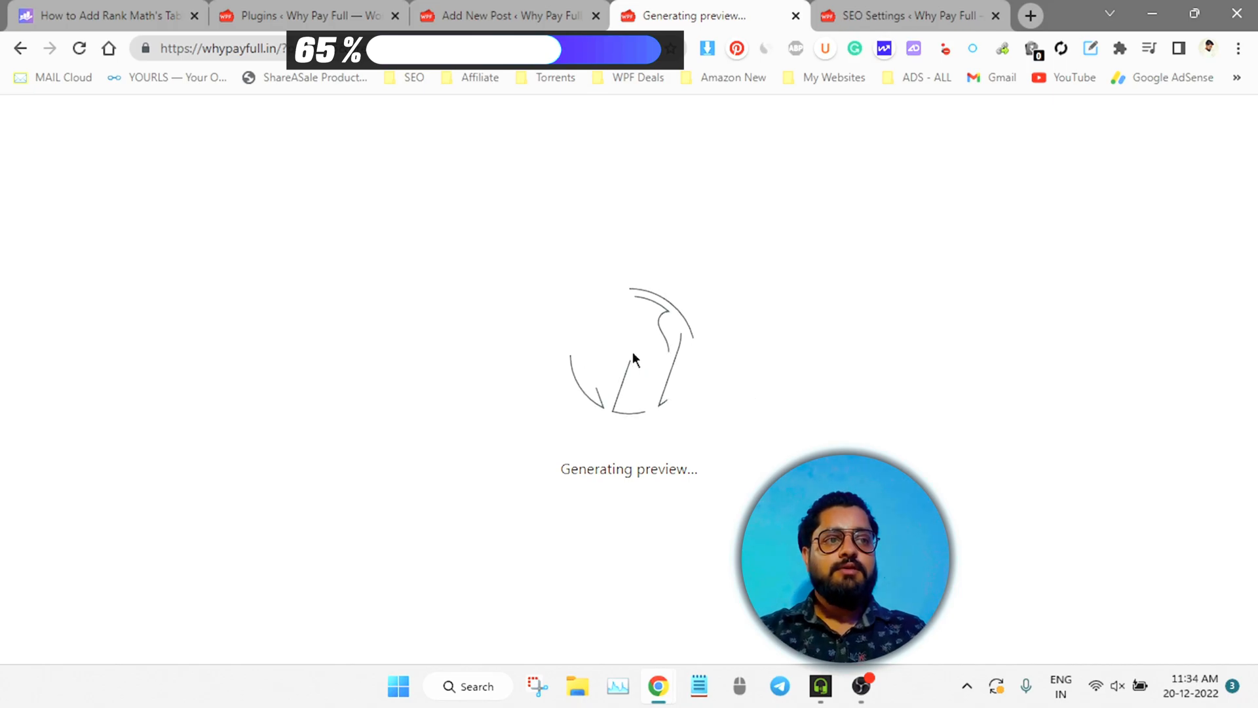
scroll(645, 399, "down", 7)
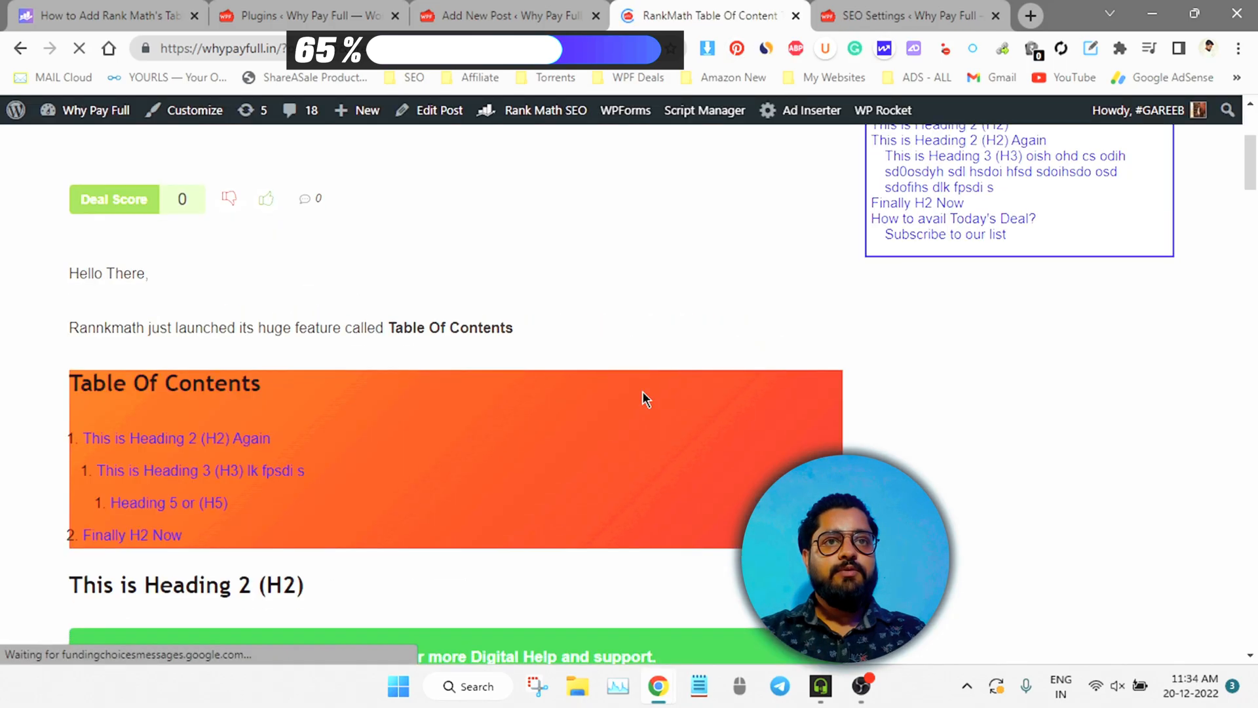
scroll(646, 399, "up", 3)
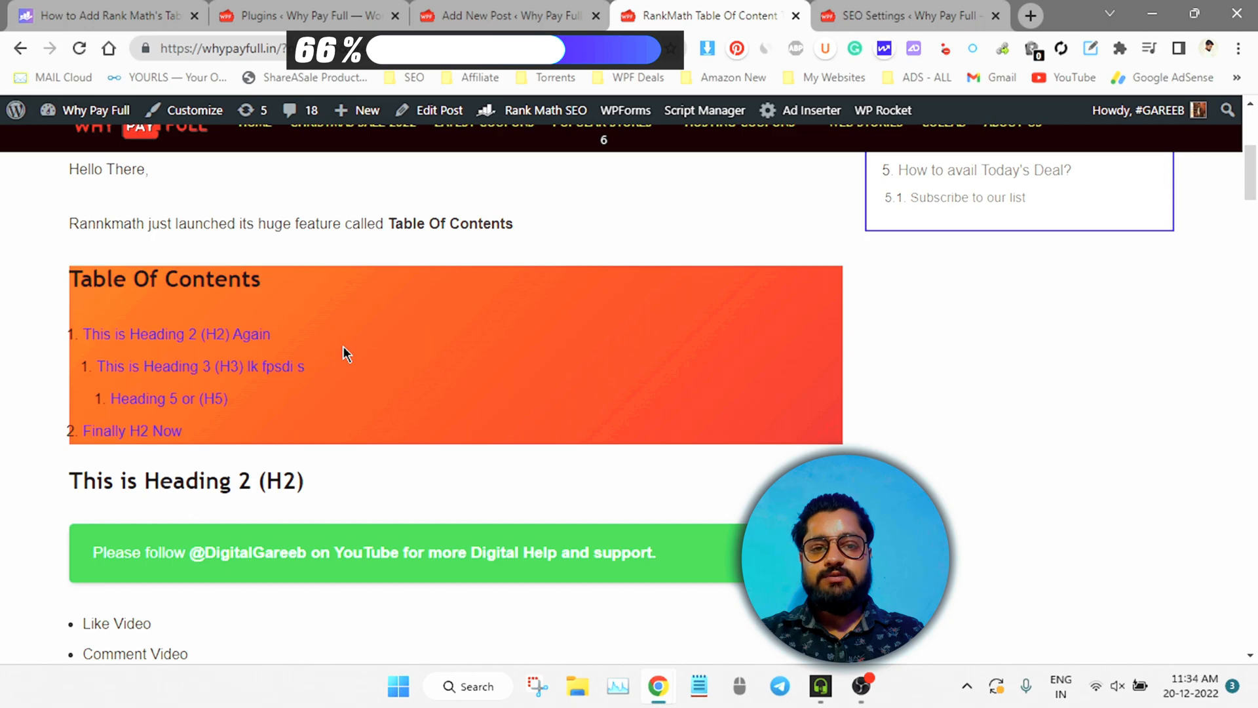
scroll(347, 353, "down", 10)
left_click_drag(68, 279, 303, 333)
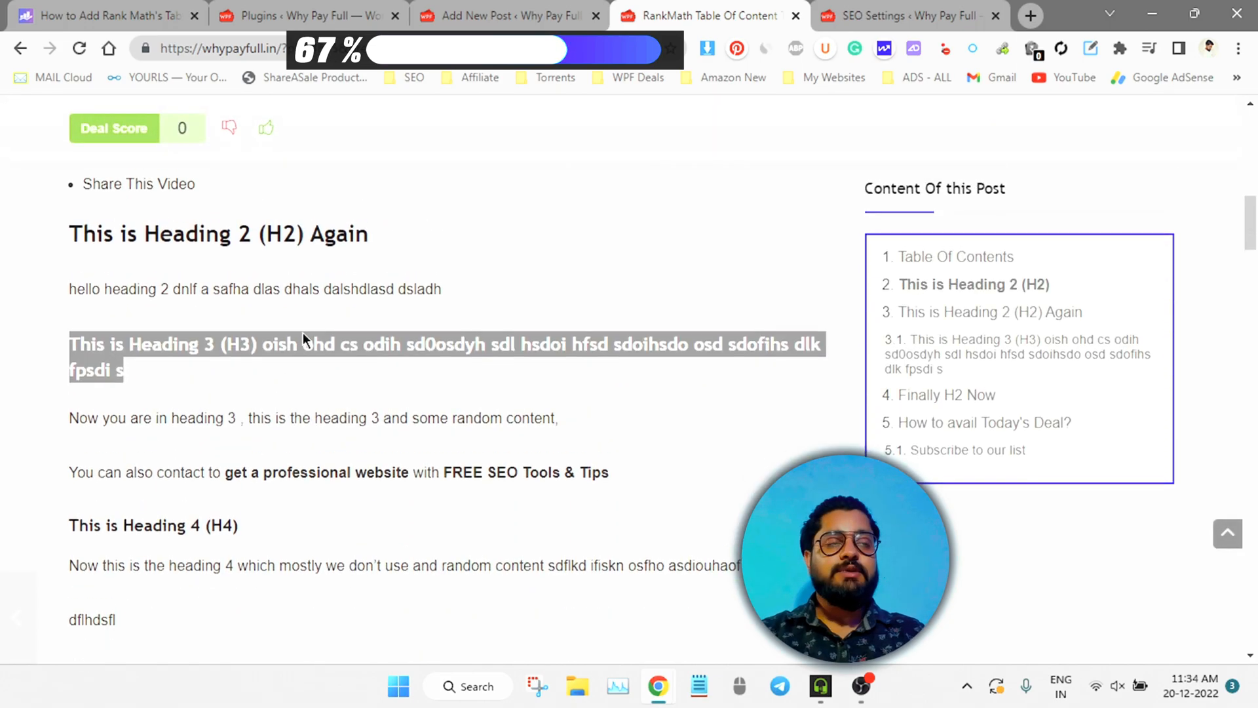
- Back in the post editor, try the typography sizes L, XL and S on the Table of Contents block and settle on M
left_click(512, 15)
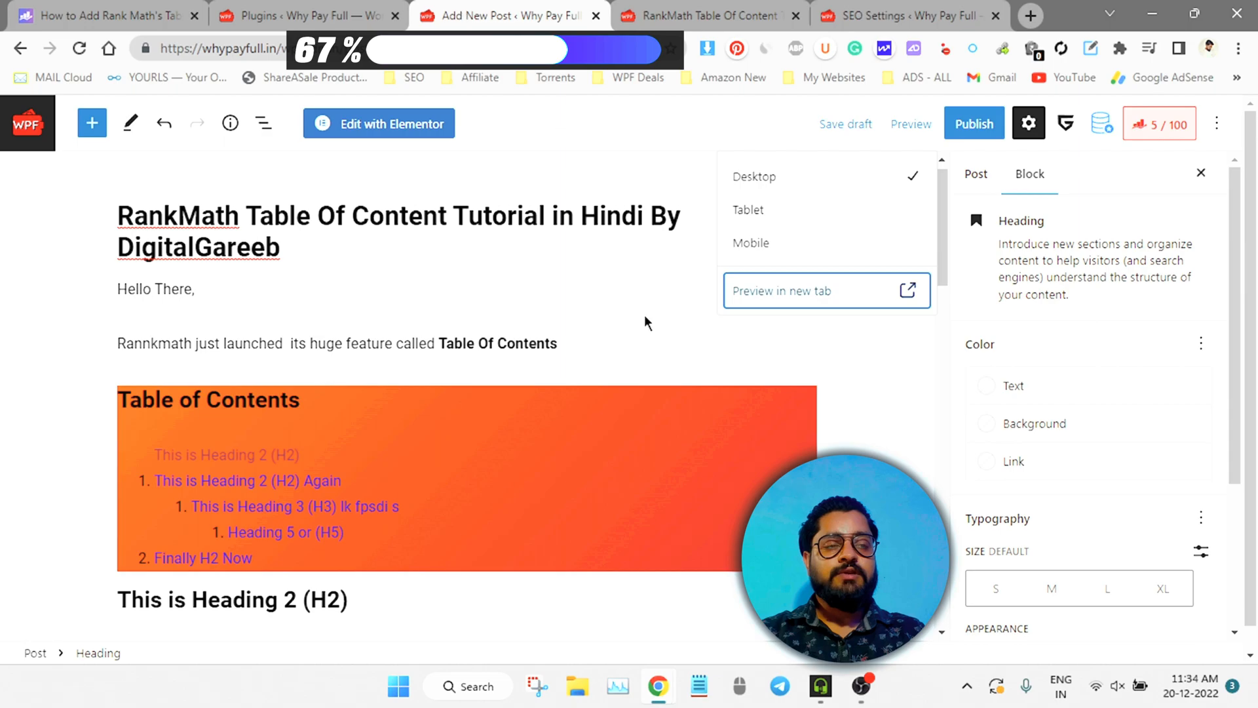
left_click(862, 422)
scroll(917, 471, "down", 3)
scroll(1055, 521, "down", 5)
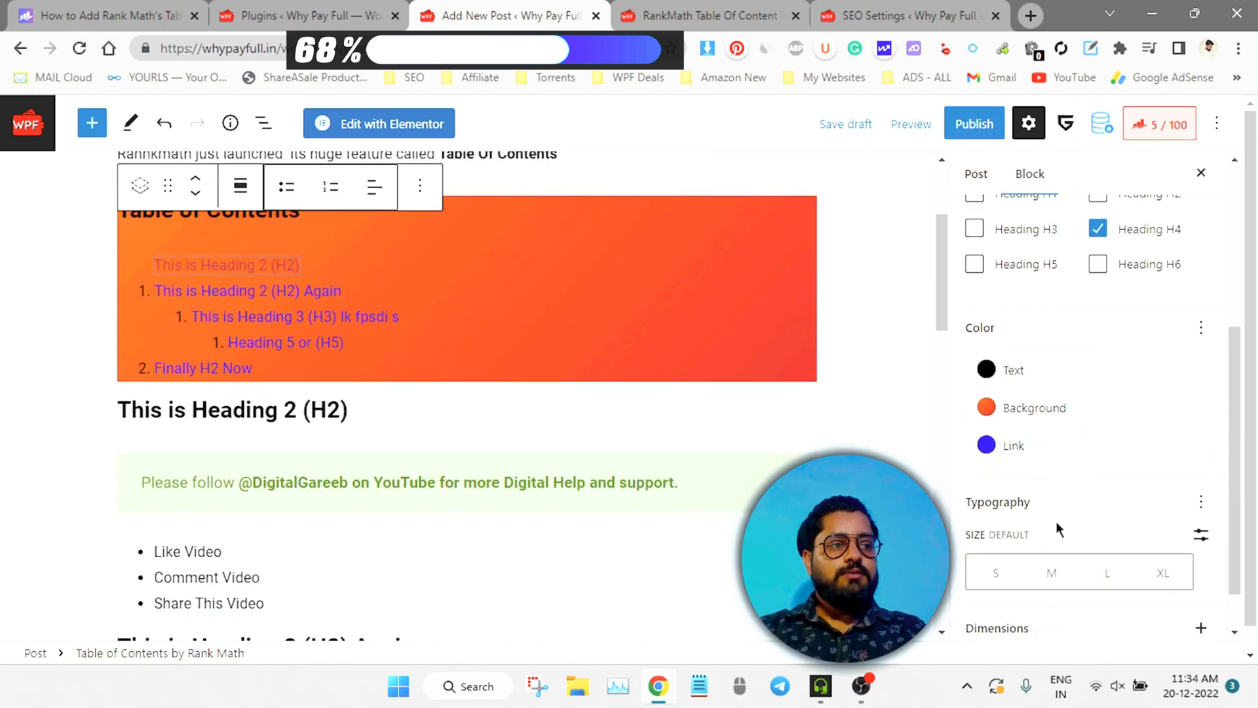
scroll(835, 431, "up", 3)
scroll(834, 431, "down", 2)
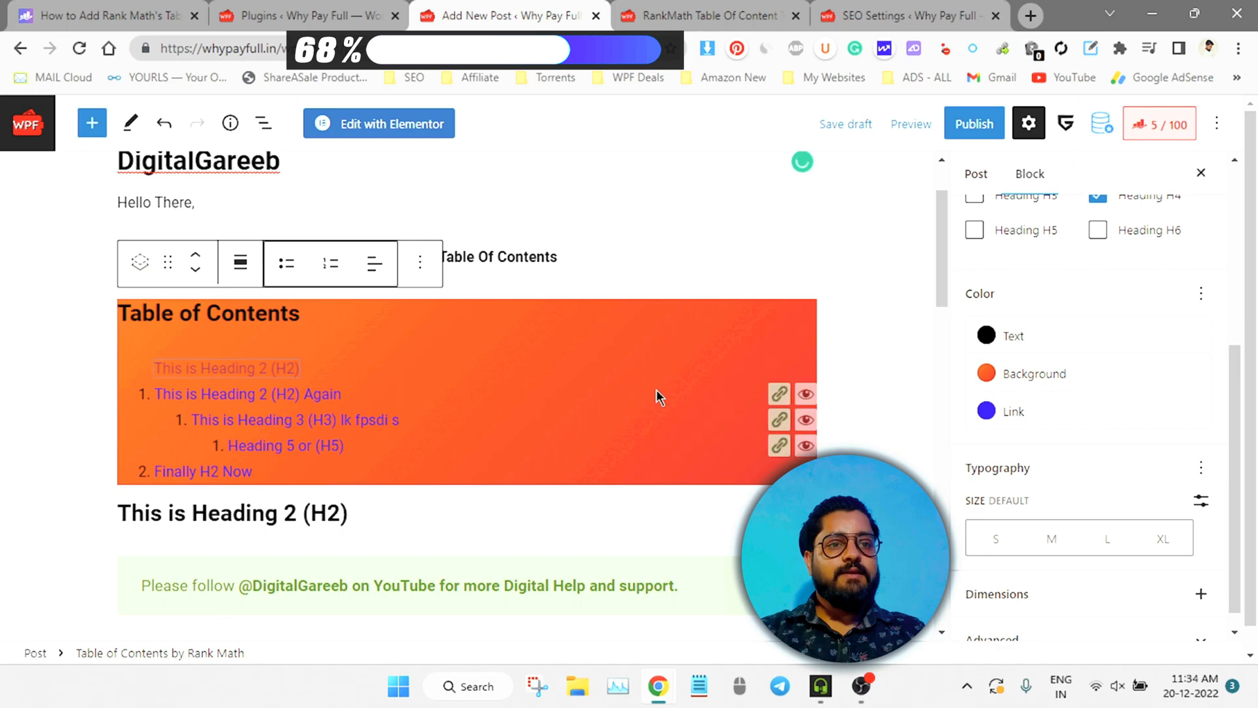
scroll(1038, 518, "down", 1)
left_click(1047, 517)
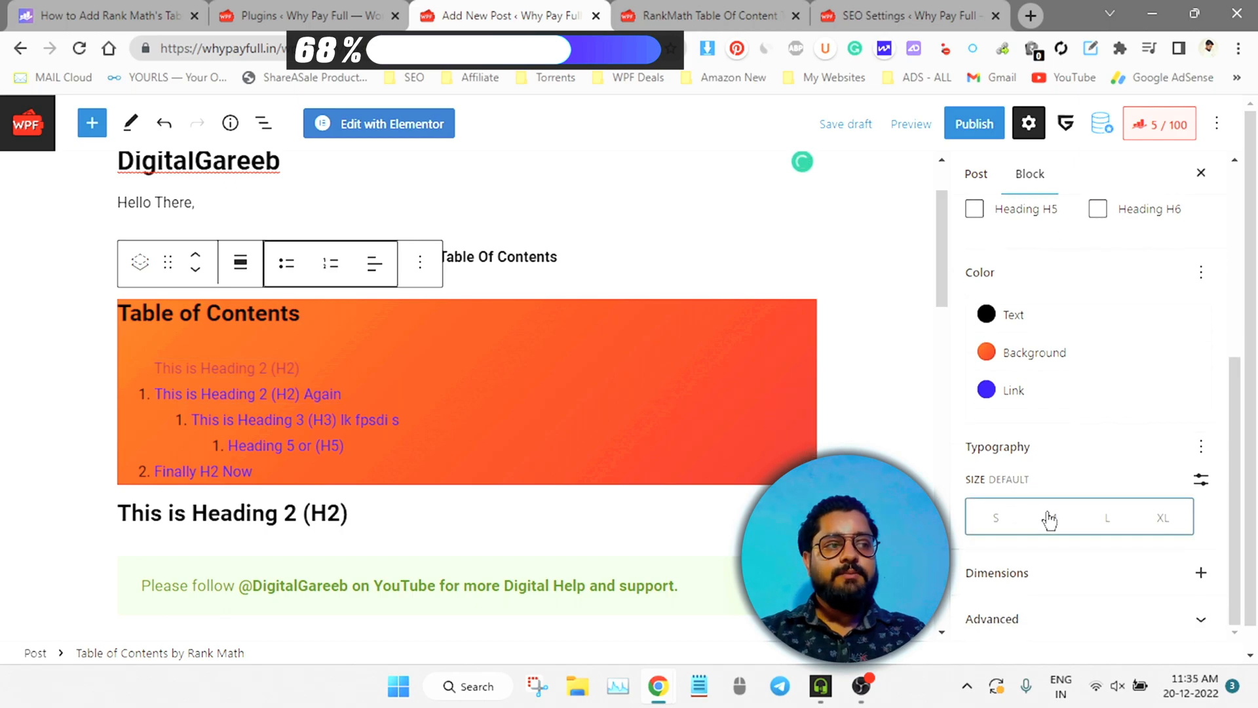
left_click(1114, 521)
left_click(1170, 521)
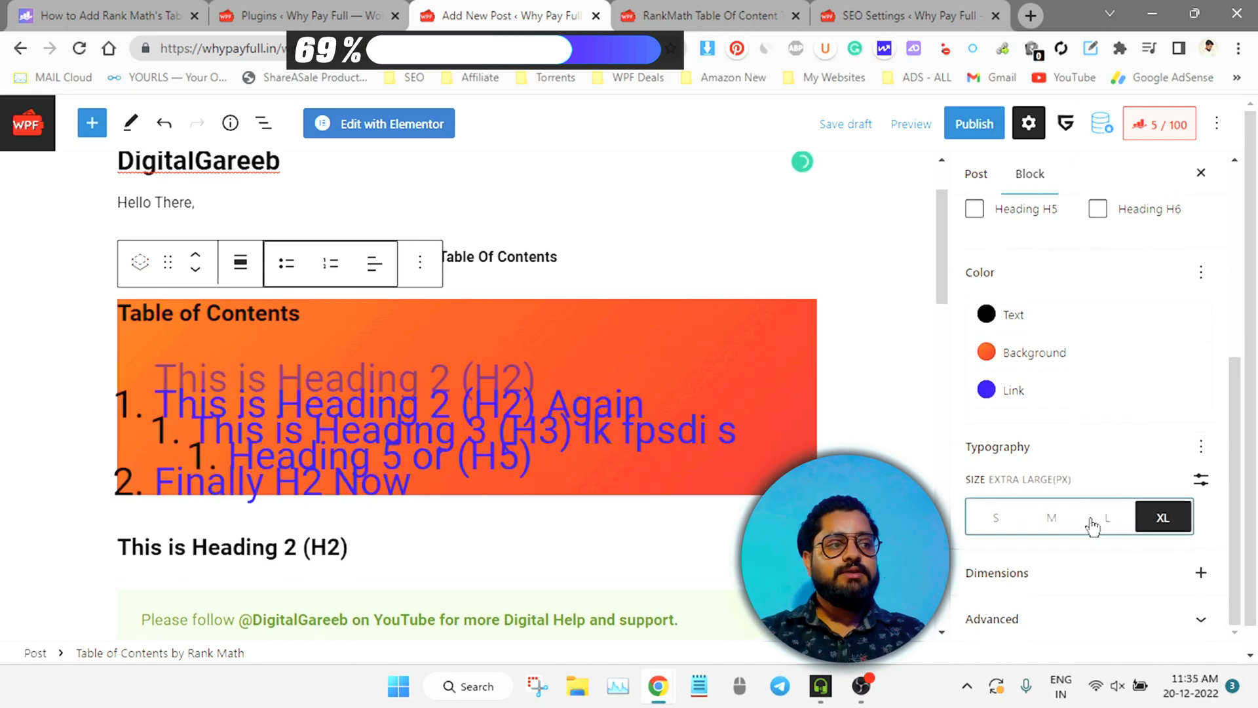
left_click(997, 517)
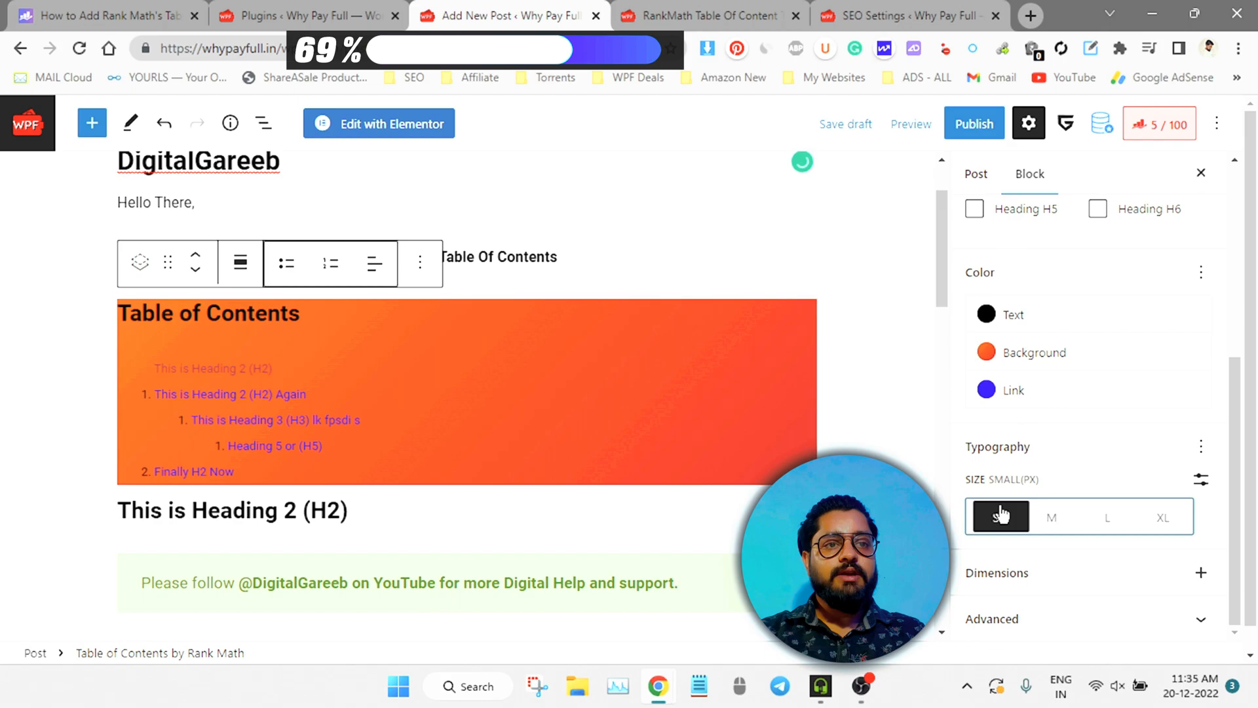
left_click(1049, 518)
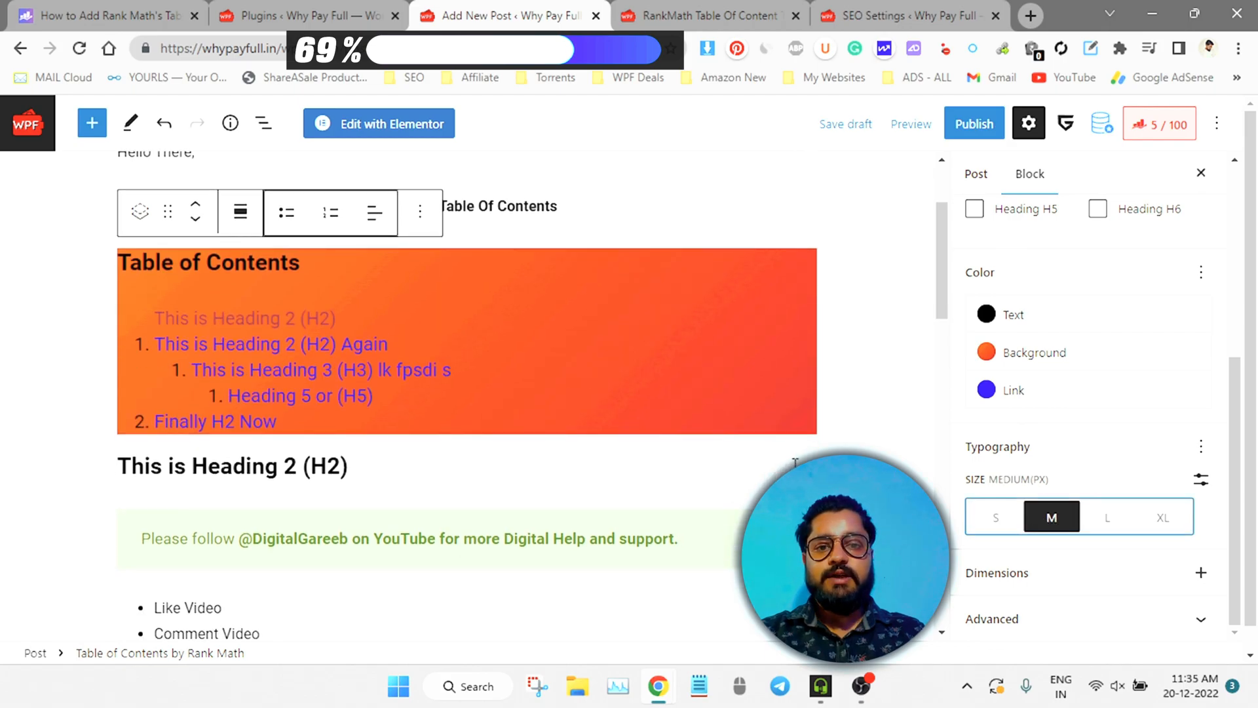
- Create a reusable block named "MyTOC by RankMath" from the Table of Contents block
scroll(795, 463, "down", 7)
scroll(795, 462, "down", 3)
scroll(795, 462, "up", 10)
scroll(795, 463, "up", 2)
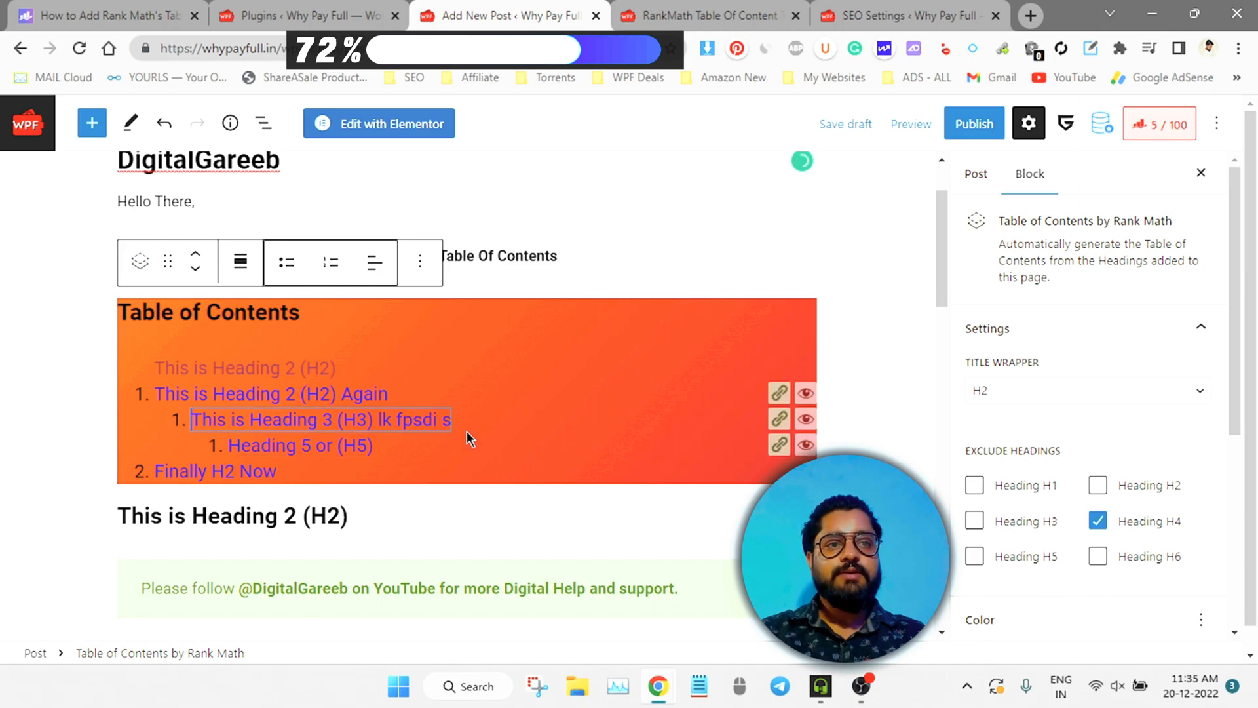
left_click(430, 262)
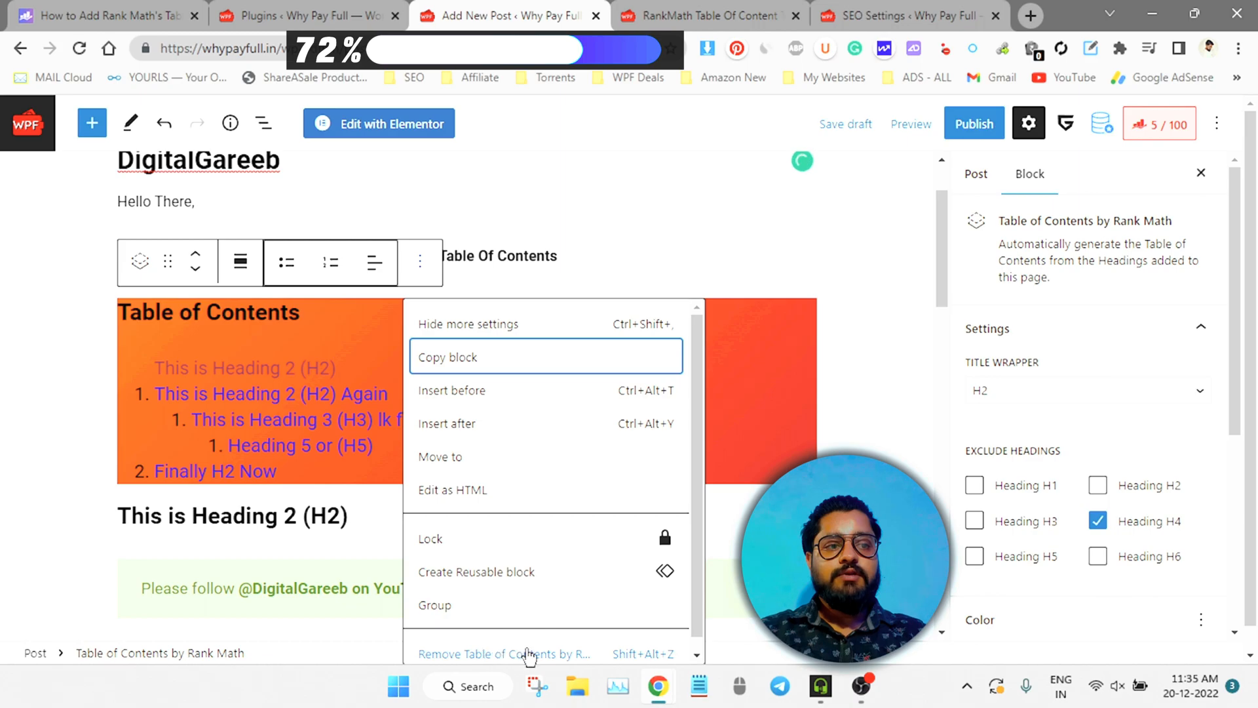
scroll(540, 618, "down", 1)
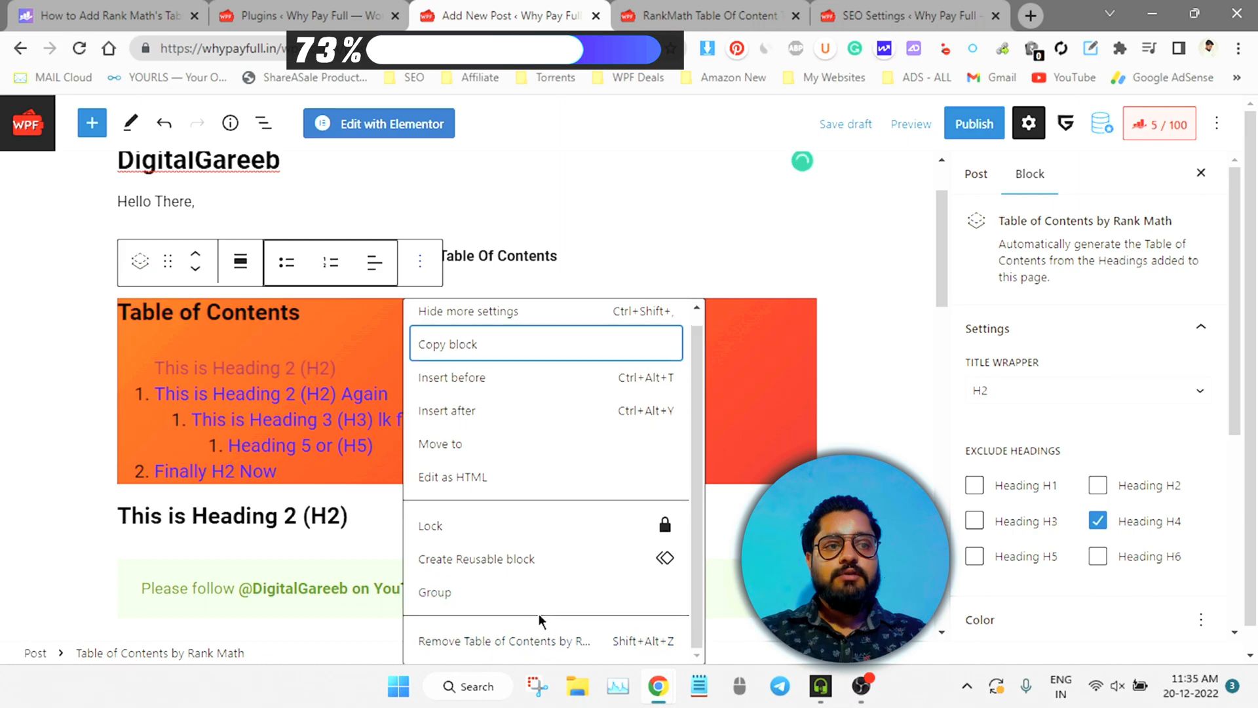
left_click(561, 567)
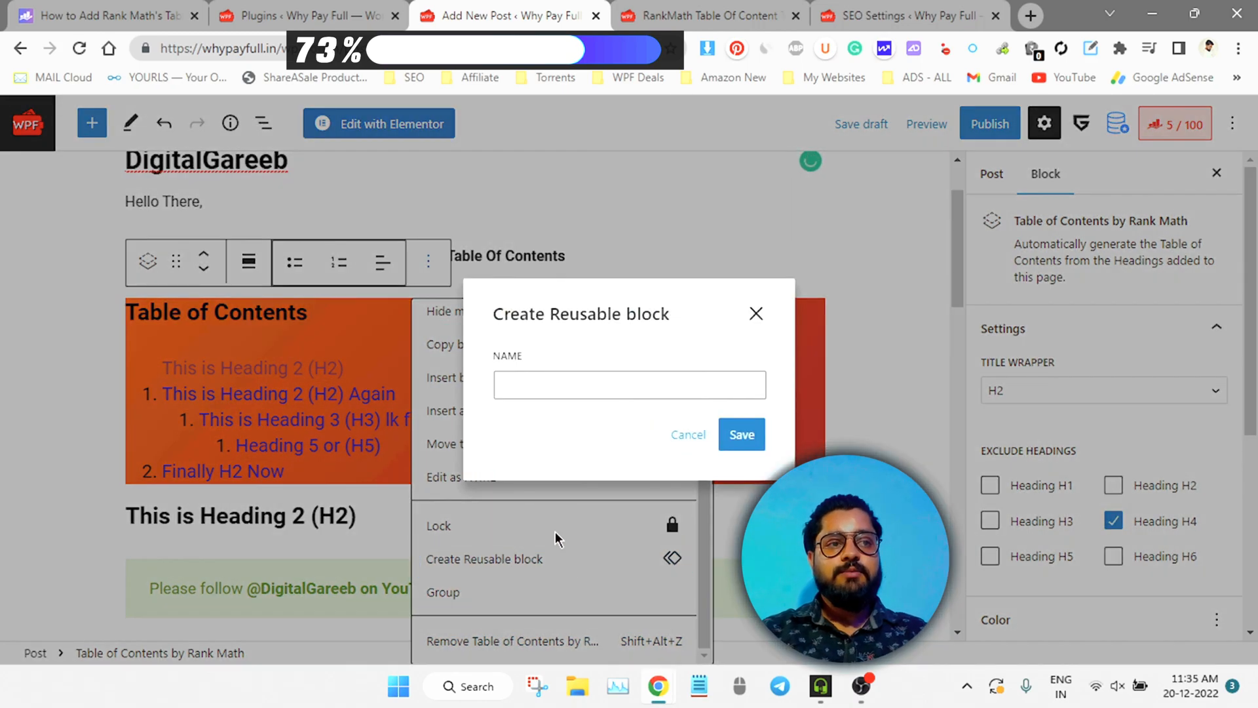
left_click(537, 389)
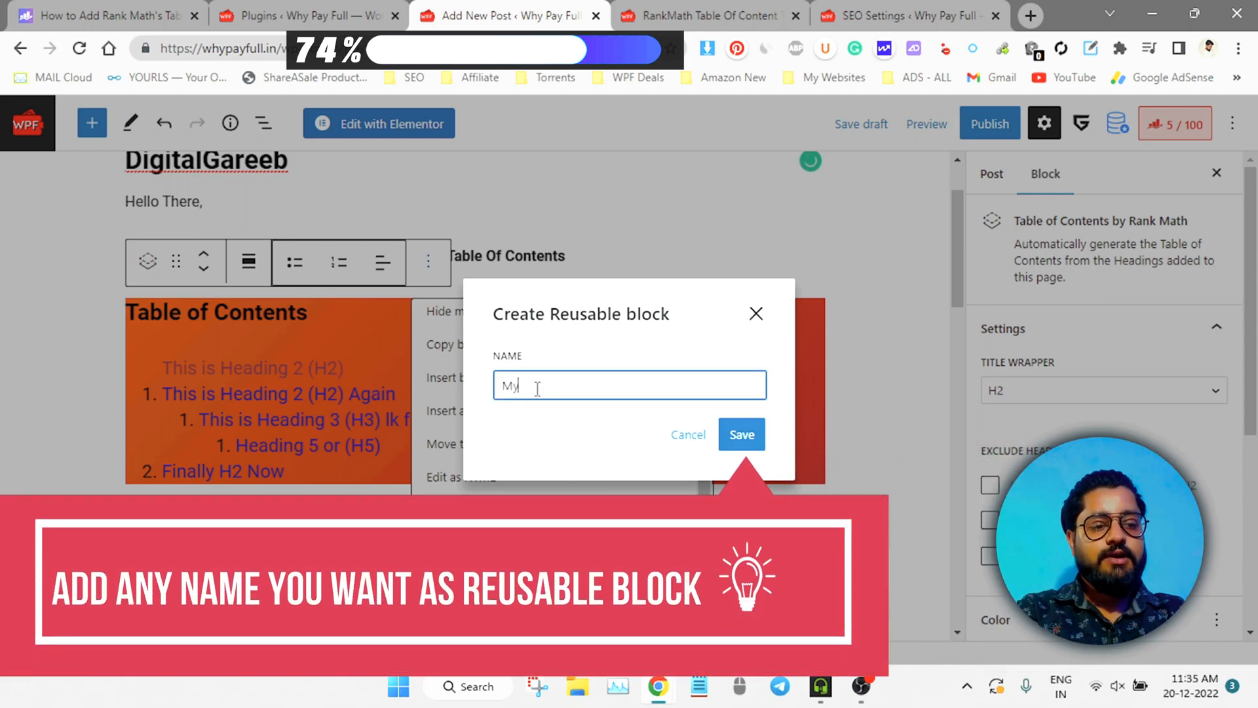
type("MyTOC by RankMath")
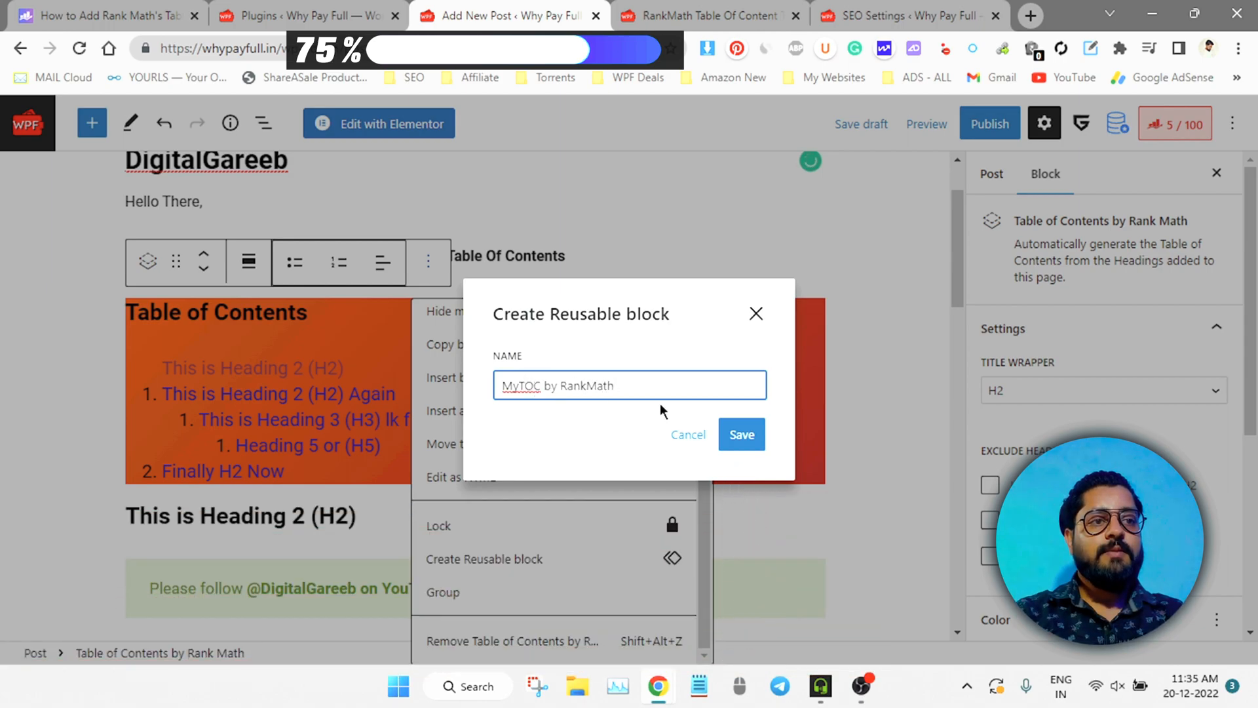
left_click(739, 435)
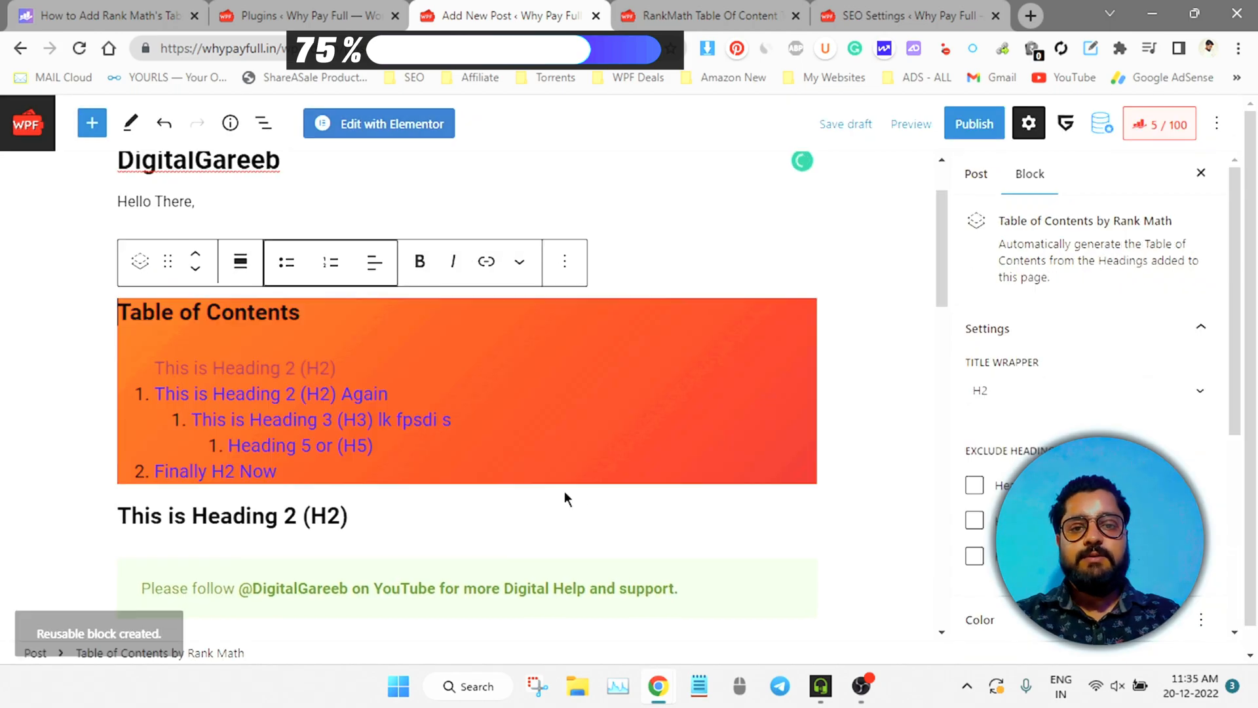
- Insert the "MyTOC by RankMath" reusable block below the paragraph under "Heading 5 or (H5)"
scroll(268, 532, "down", 5)
scroll(267, 532, "down", 9)
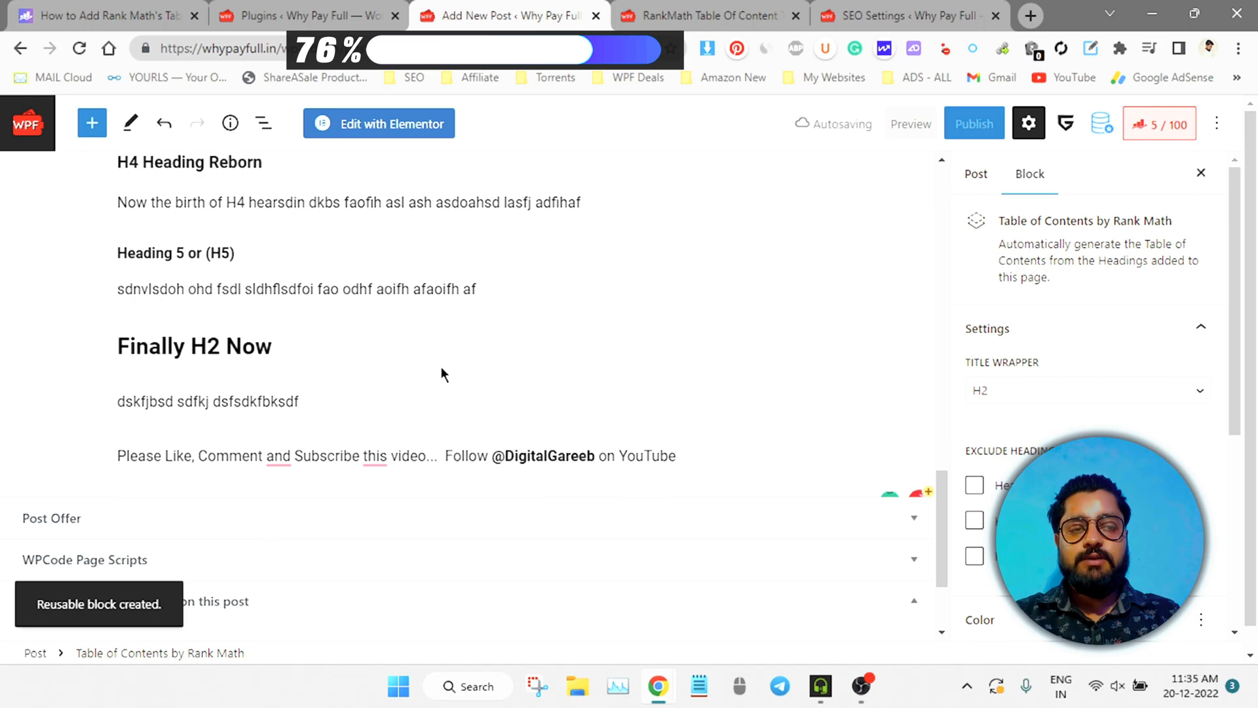
scroll(442, 369, "up", 2)
left_click(581, 402)
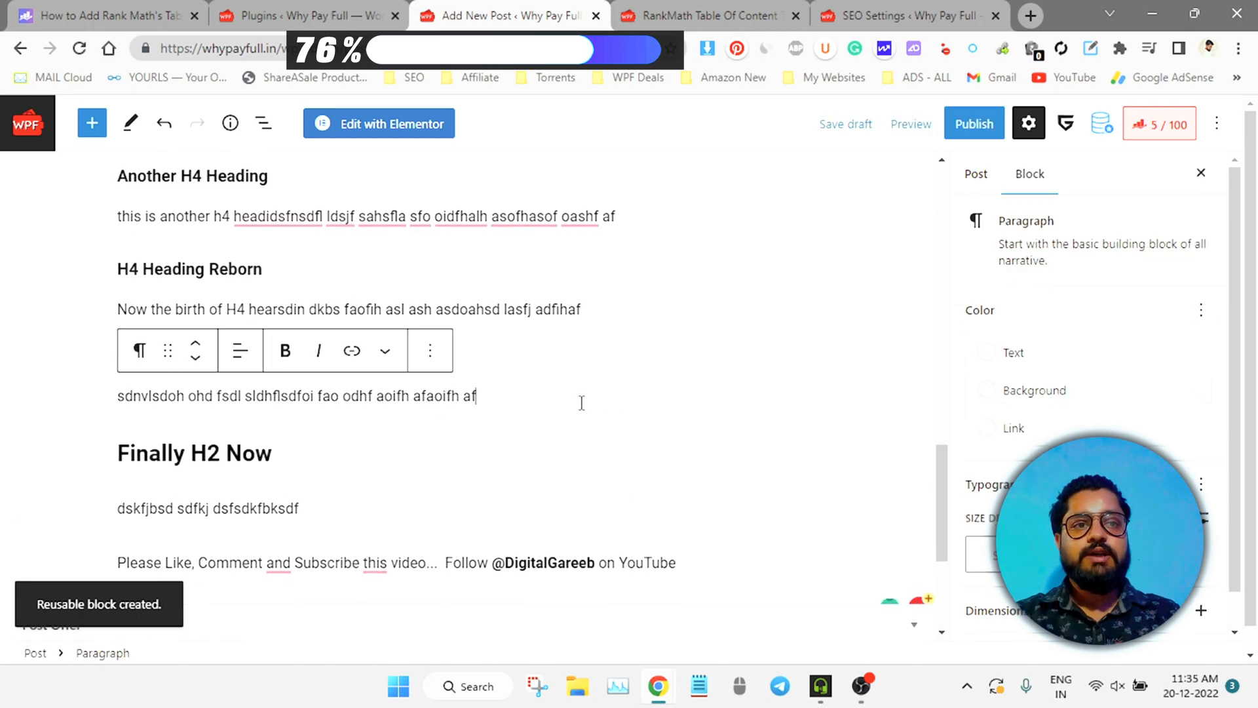
scroll(471, 426, "up", 8)
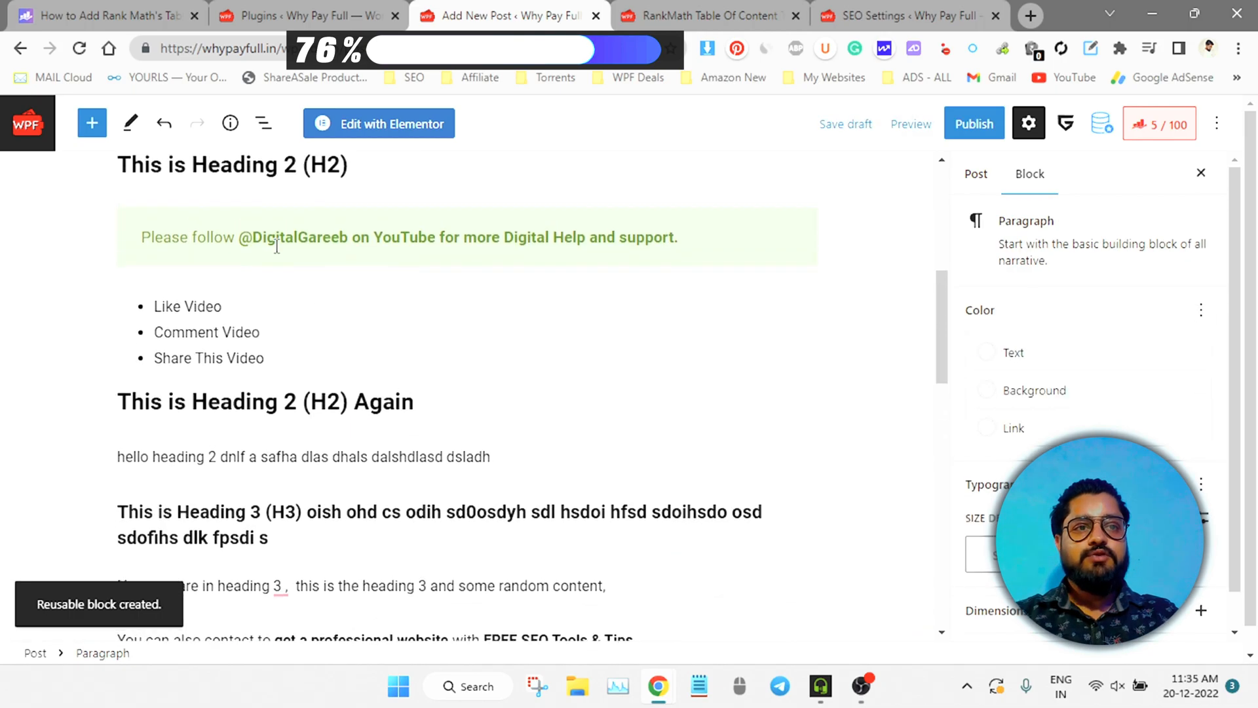
scroll(277, 248, "up", 5)
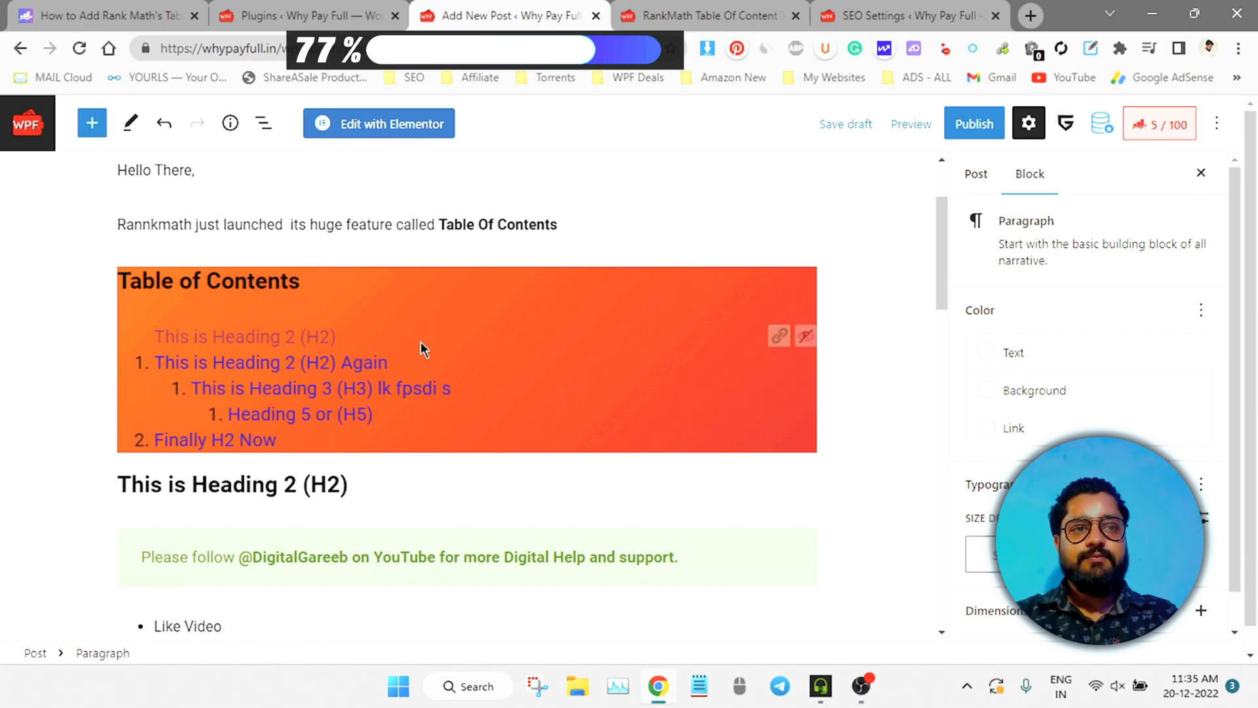
scroll(427, 364, "down", 12)
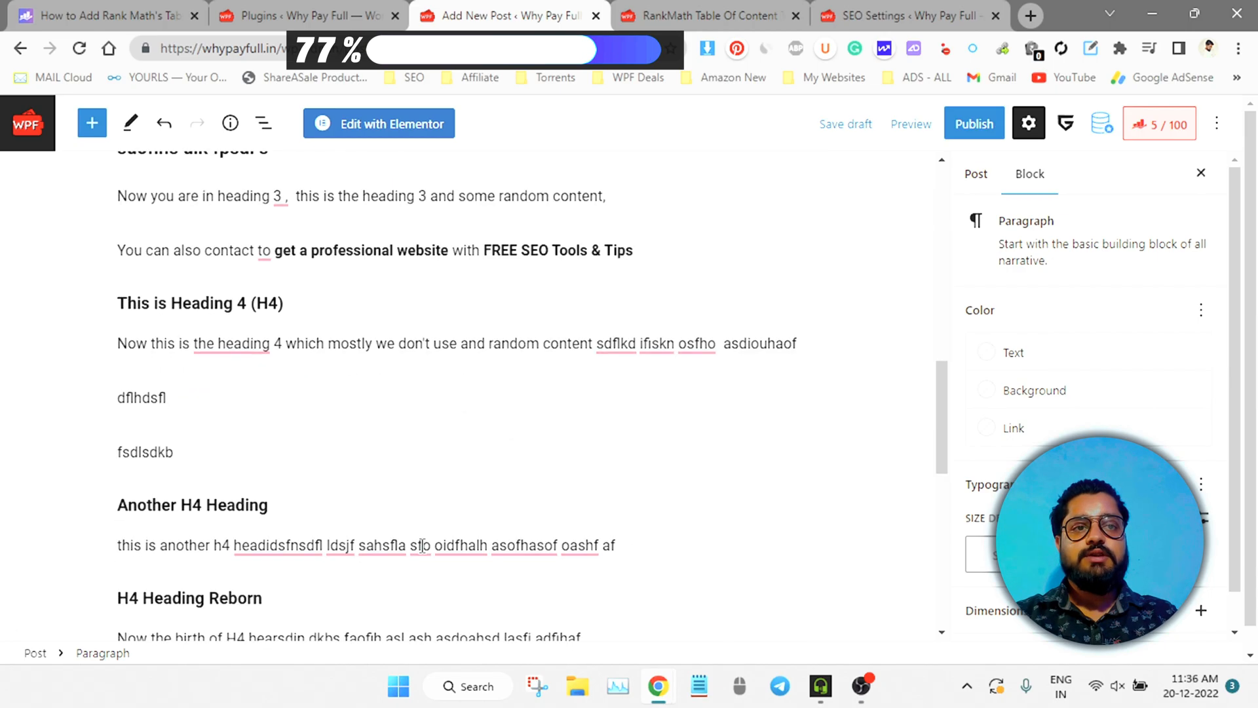
scroll(408, 525, "down", 2)
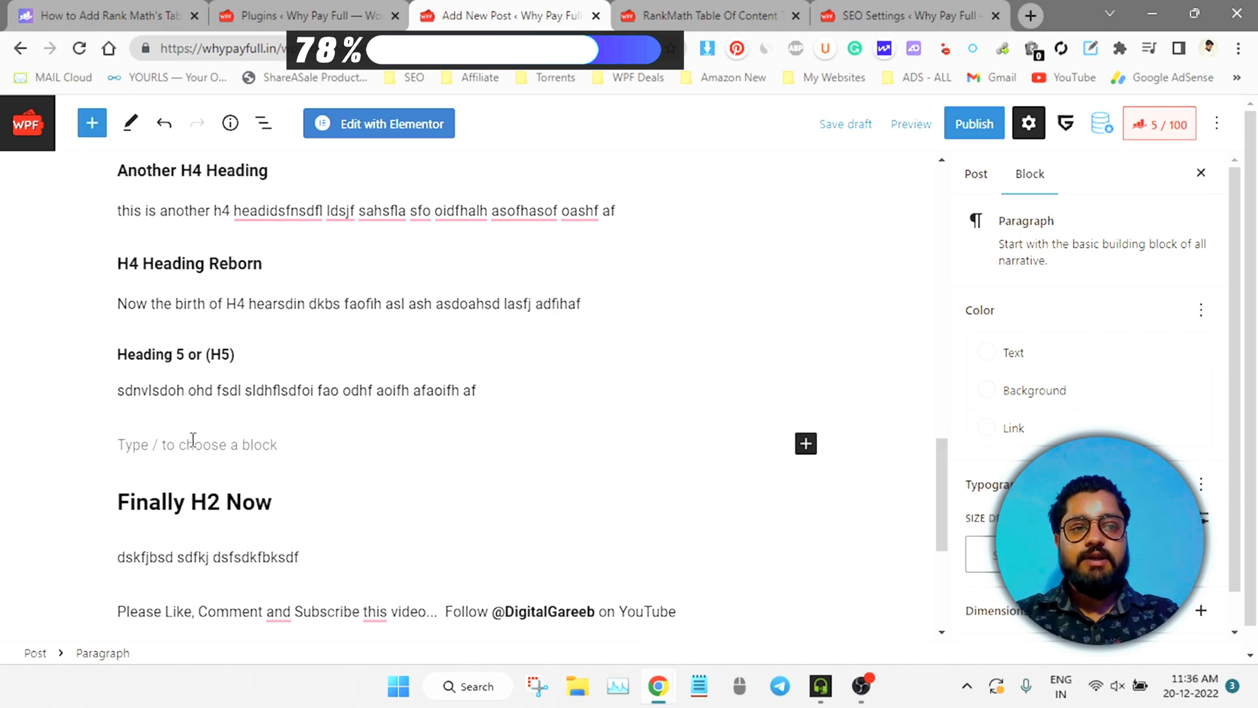
type("/")
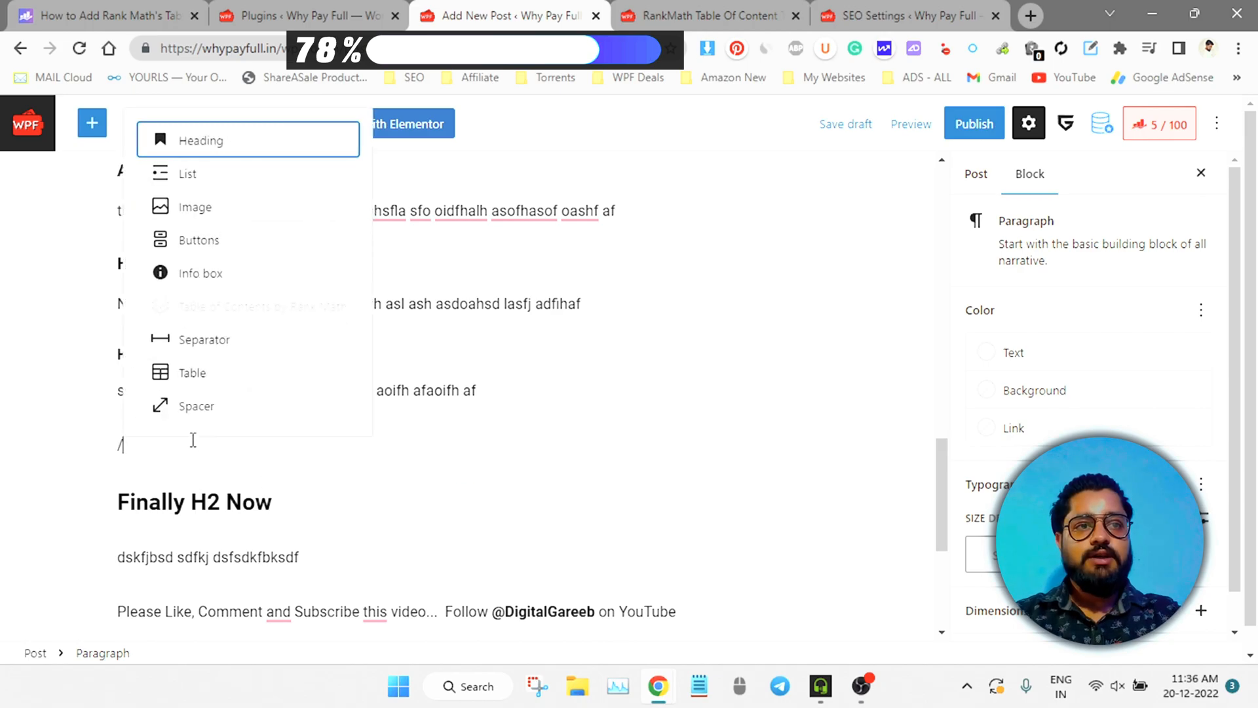
type("my")
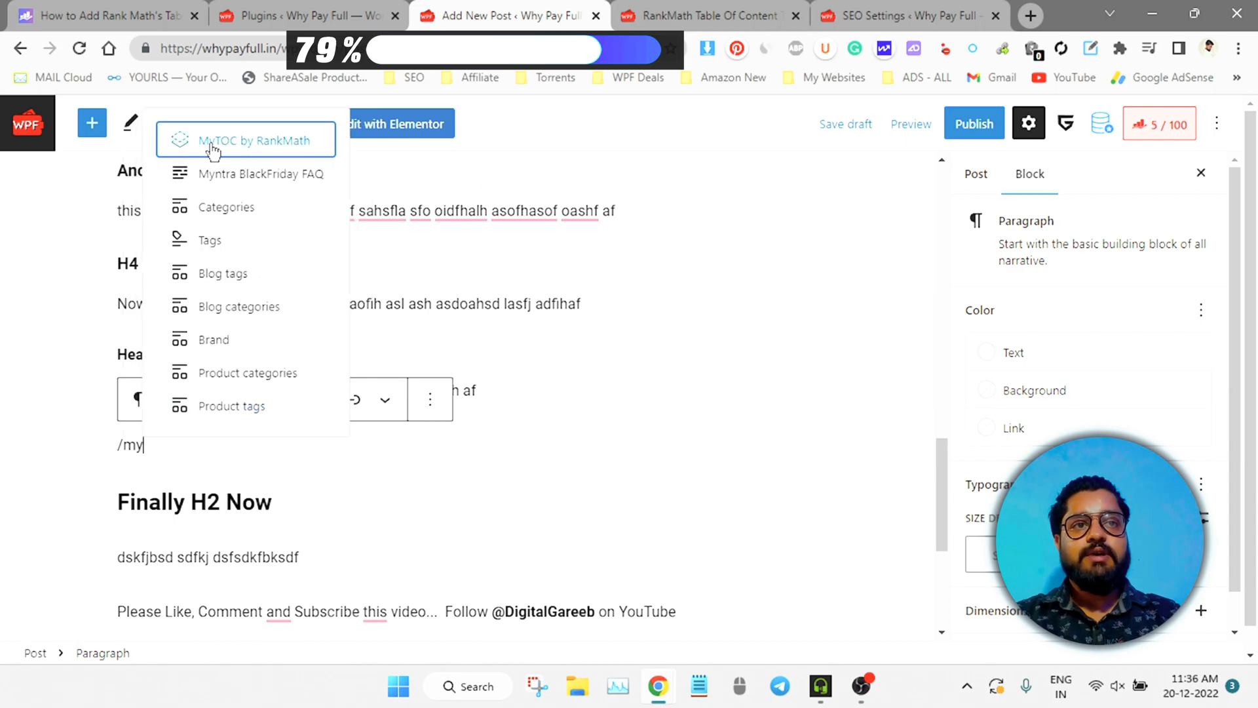
left_click(282, 145)
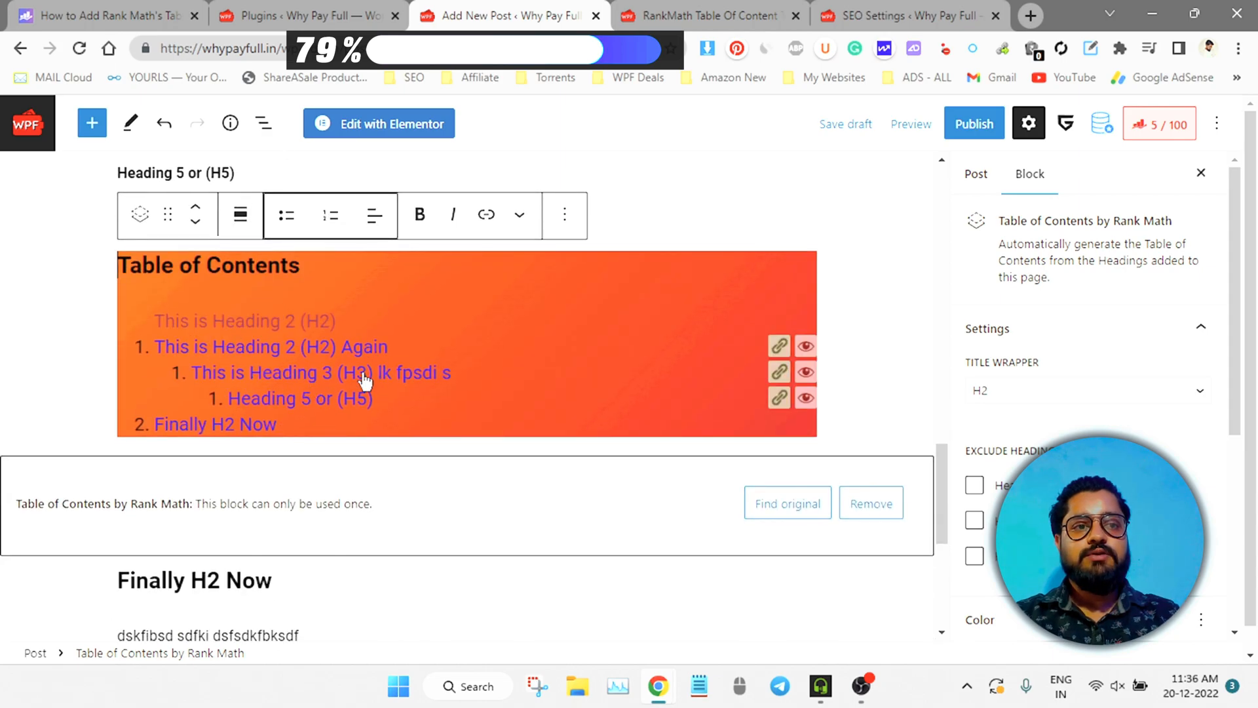
- Examine the inserted reusable block and its usage notice, and look for the original Table of Contents block higher in the post
scroll(528, 452, "up", 1)
scroll(572, 490, "down", 1)
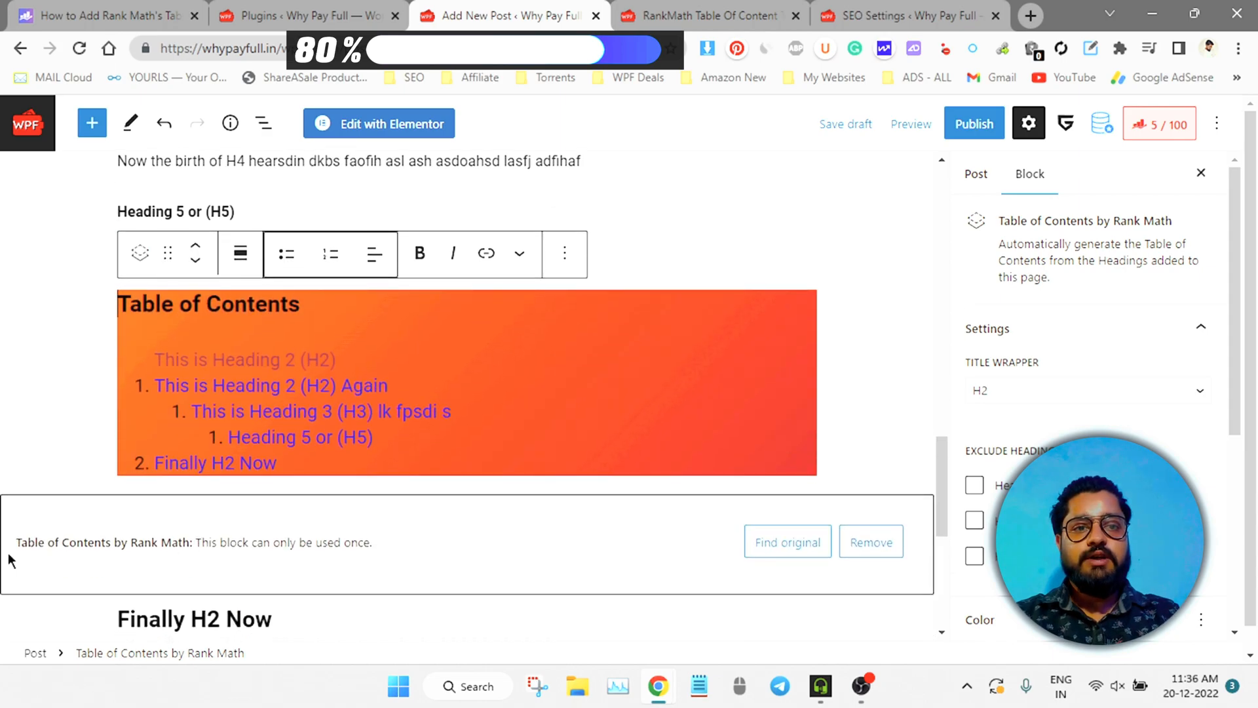
left_click_drag(9, 560, 395, 555)
left_click(394, 554)
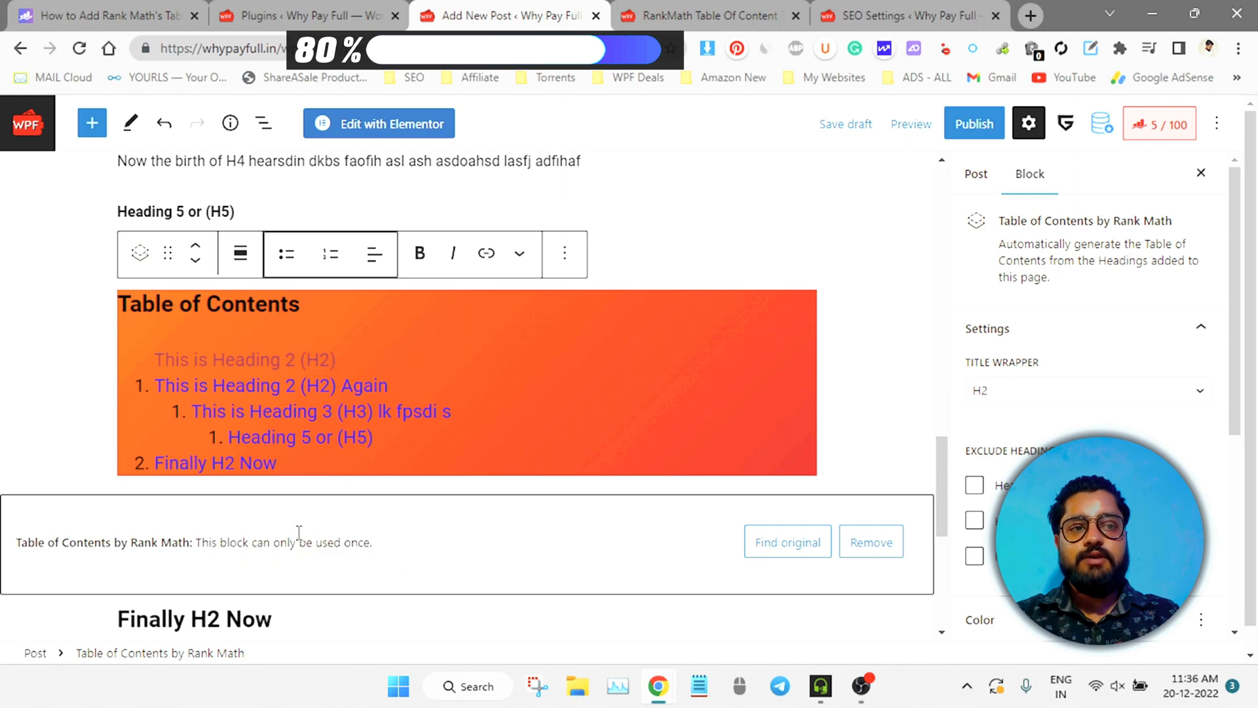
scroll(276, 532, "up", 10)
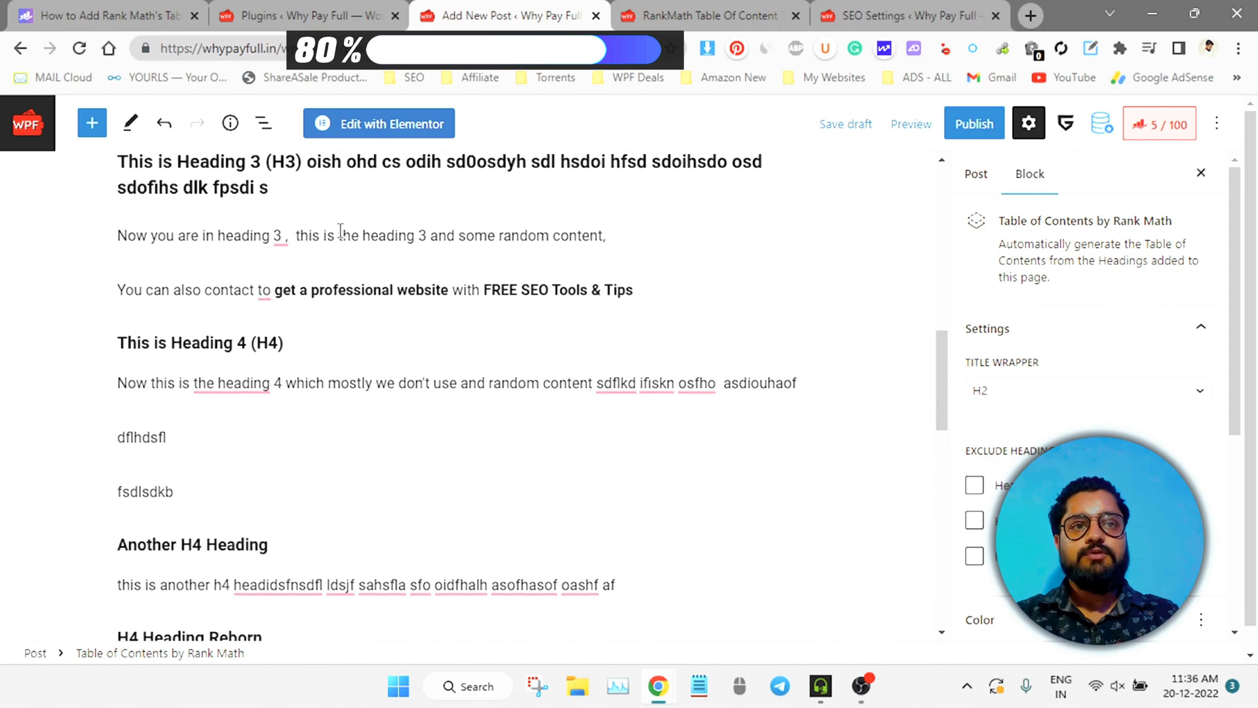
scroll(293, 314, "up", 2)
scroll(308, 438, "down", 12)
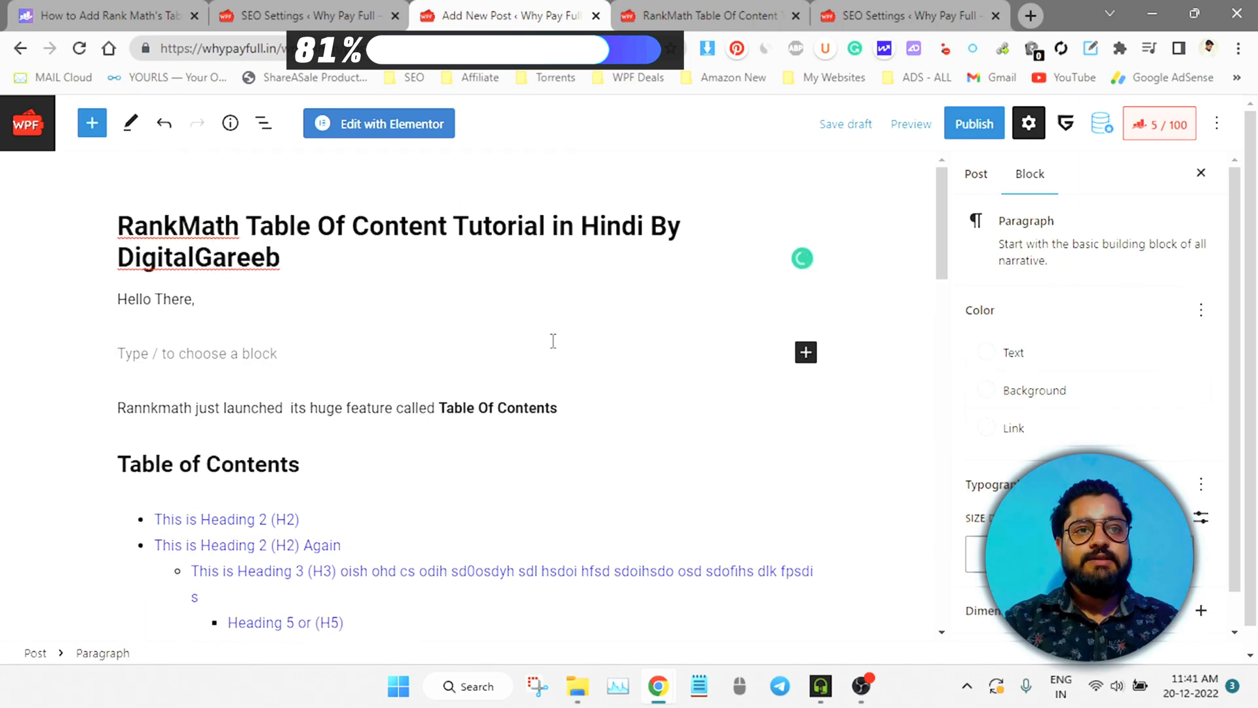
- Review the original Table of Contents block in the post, including its title and heading entries
scroll(553, 341, "down", 2)
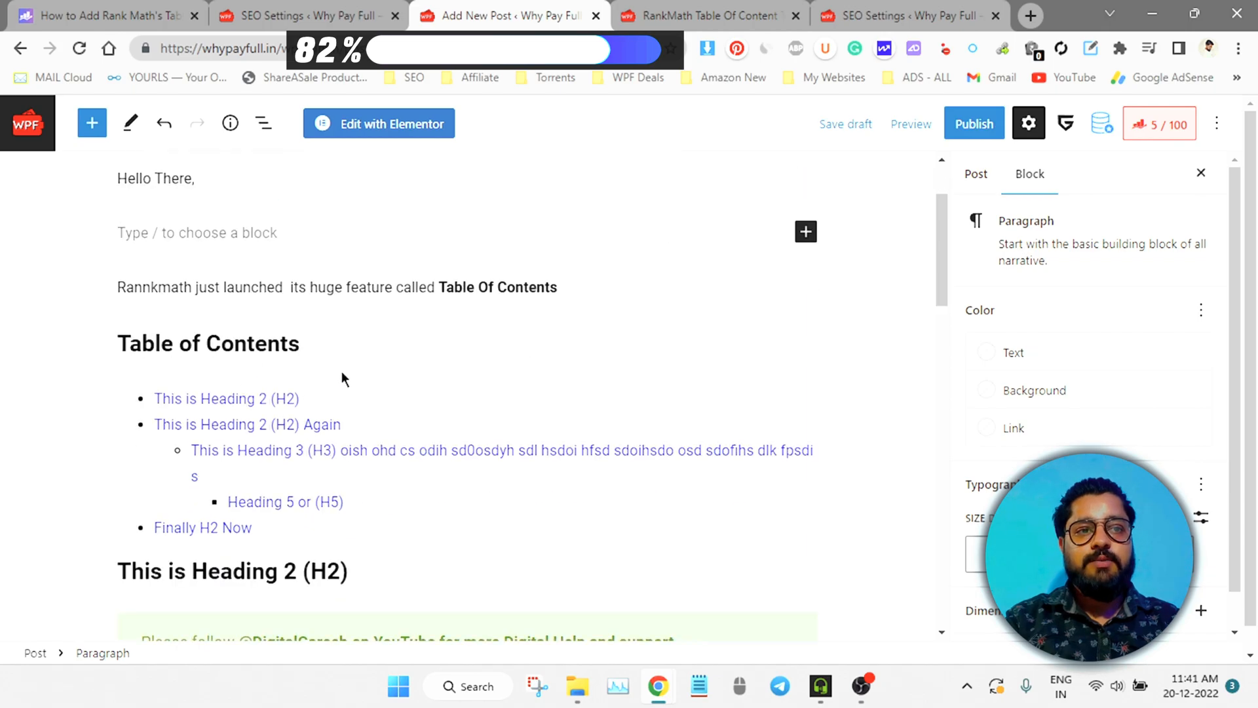
scroll(631, 423, "down", 1)
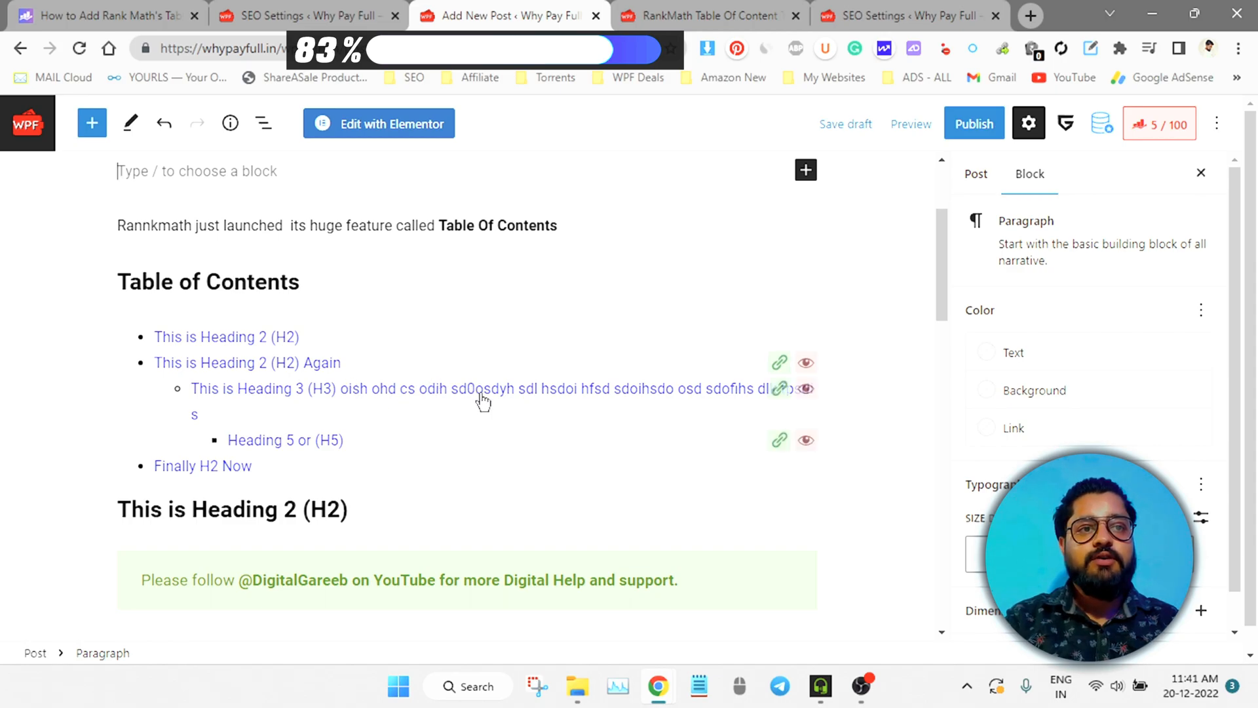
left_click_drag(182, 288, 302, 283)
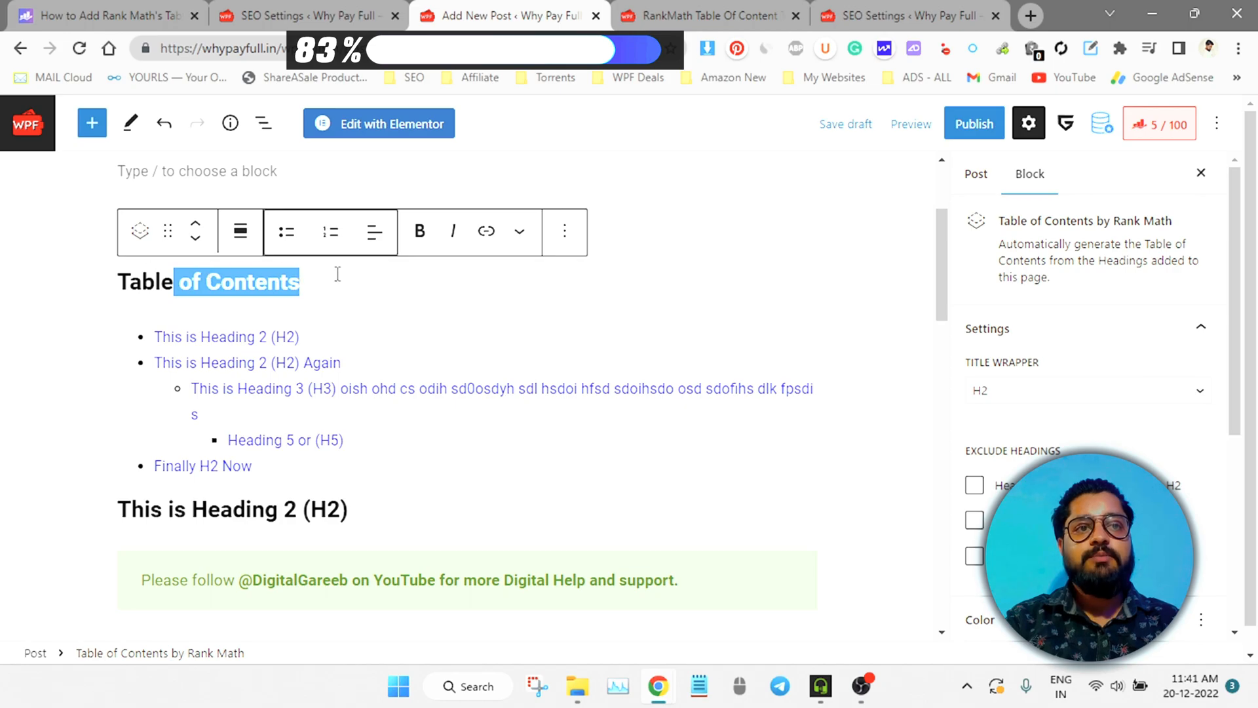
left_click(401, 280)
scroll(391, 458, "down", 1)
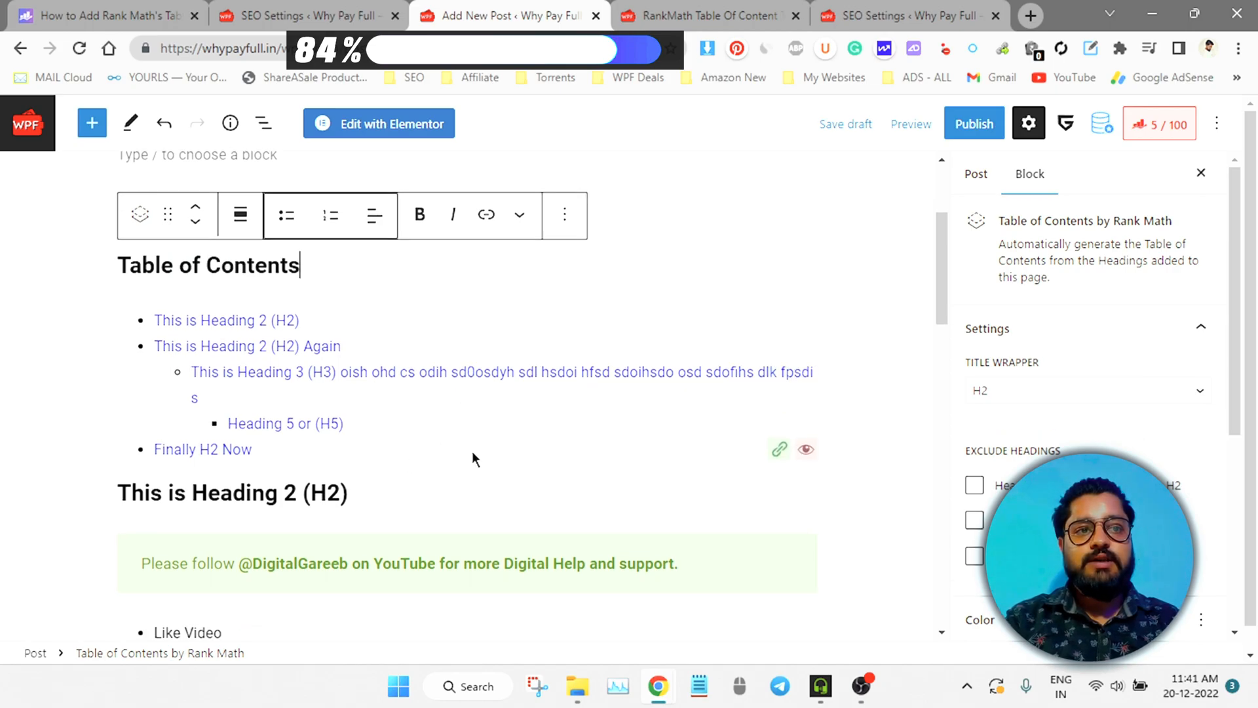
scroll(434, 431, "up", 1)
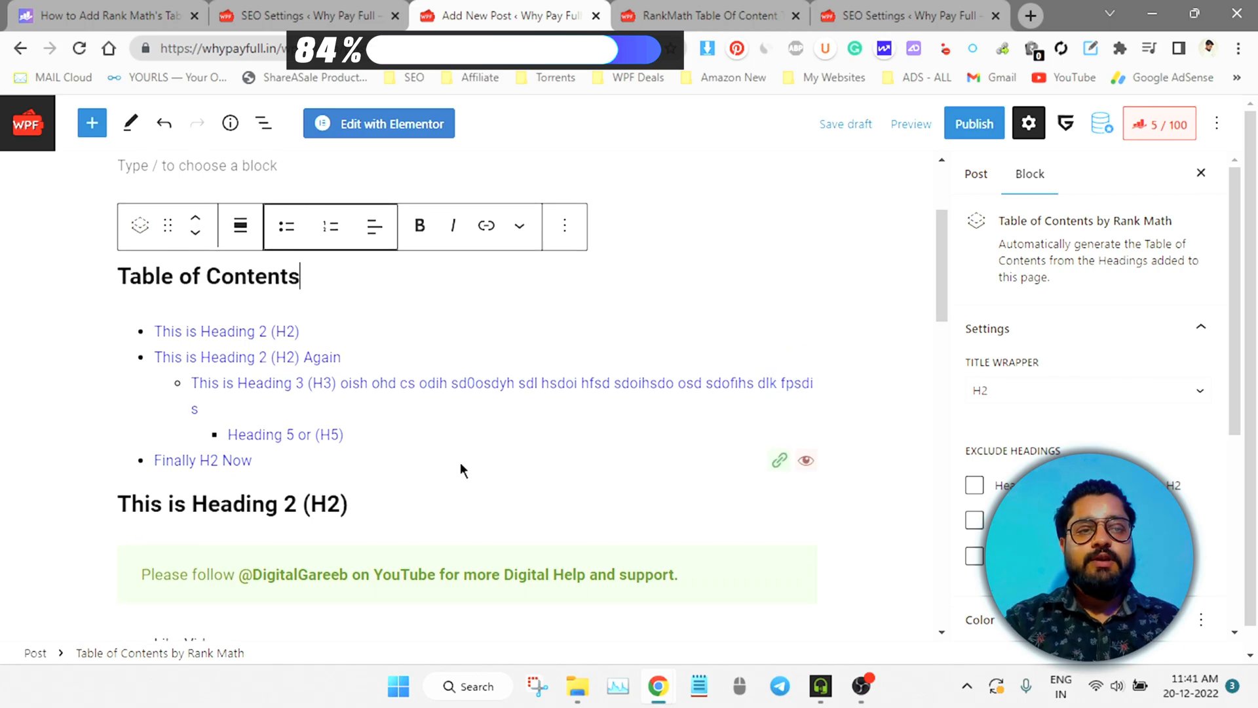
- In Rank Math's general settings for Blocks, set the default Table of Contents title to "Jump to:"
left_click(308, 15)
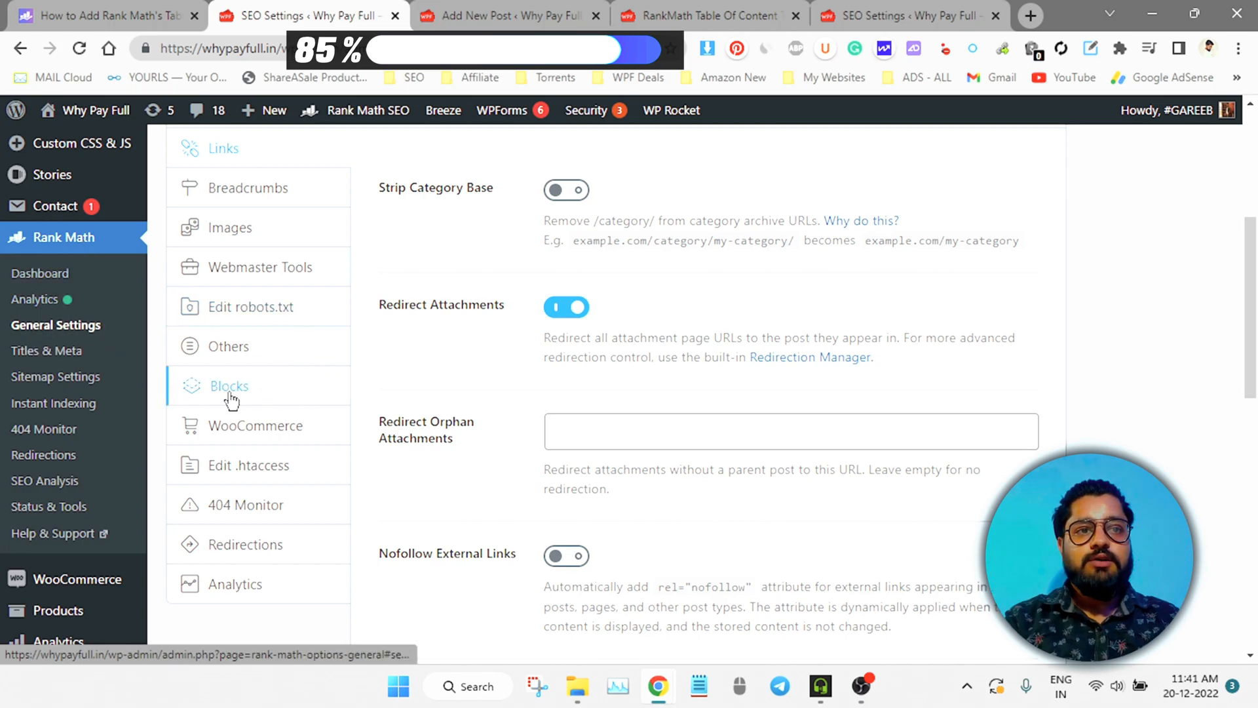
left_click(307, 396)
scroll(494, 375, "up", 1)
left_click(735, 225)
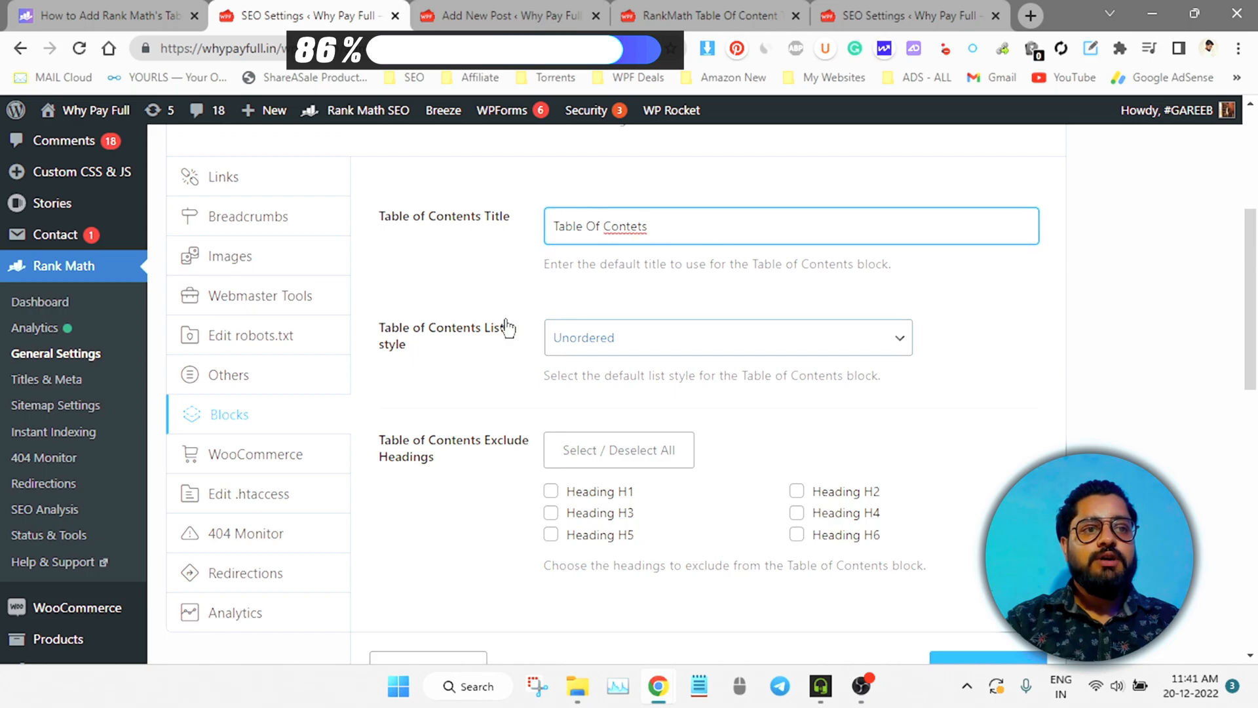
scroll(508, 326, "up", 1)
left_click_drag(695, 268, 534, 262)
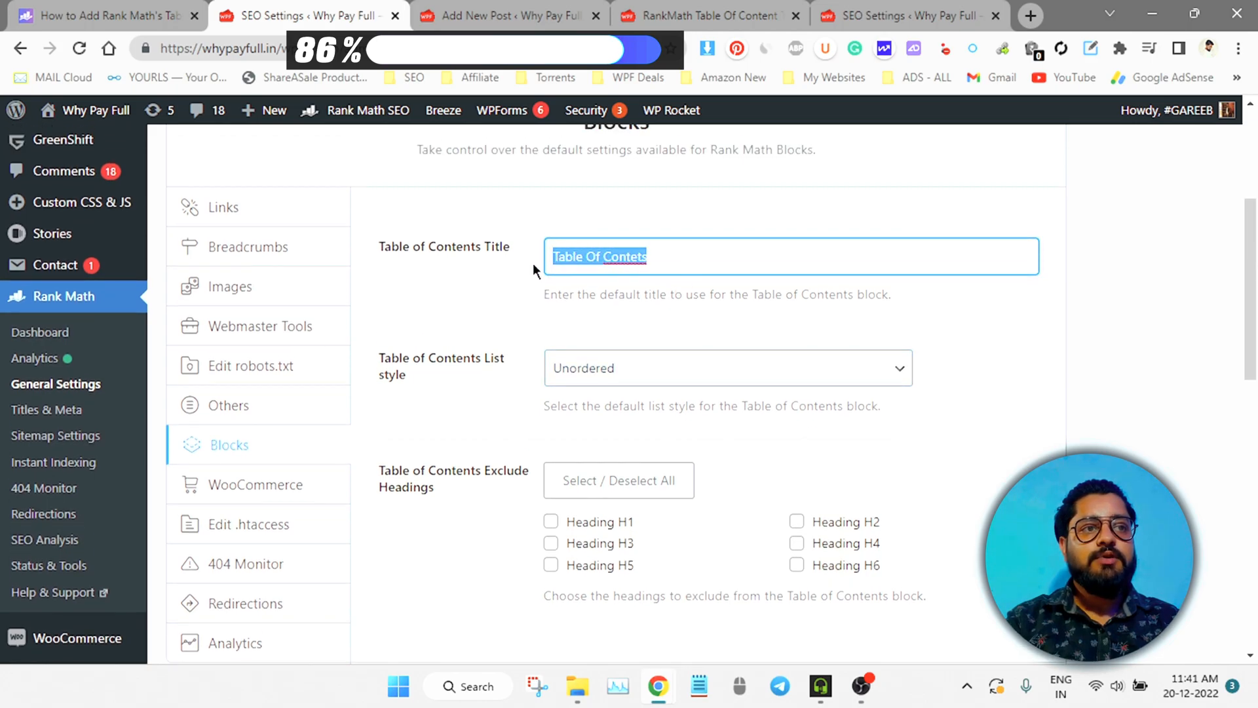
type("Ju")
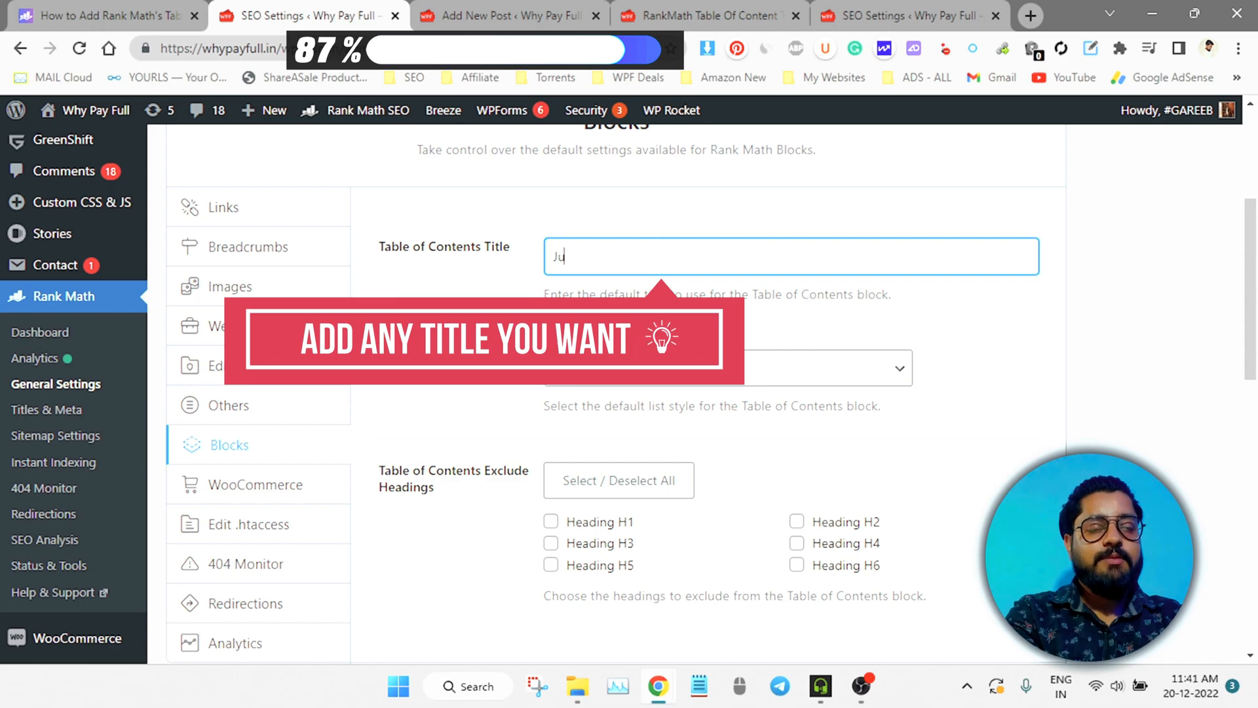
type("mp to")
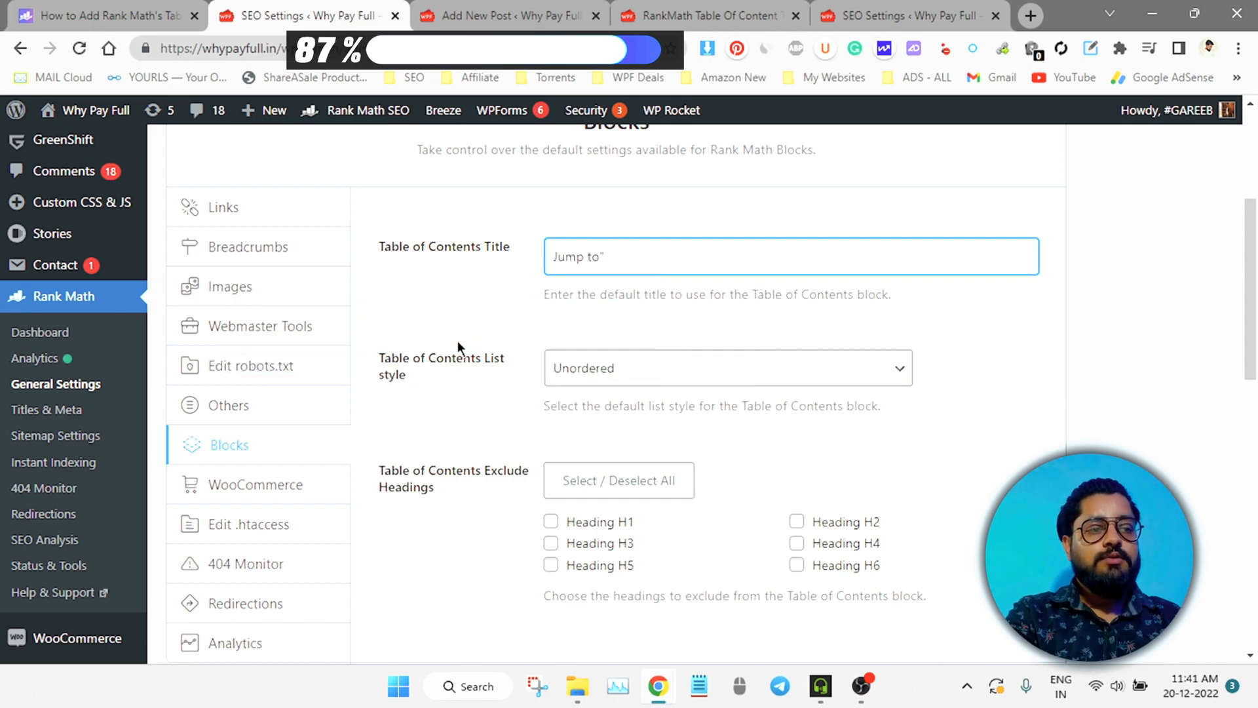
- Set the default Table of Contents list style to Numbered, exclude Heading H5, and save the settings
scroll(457, 341, "down", 2)
scroll(457, 341, "up", 1)
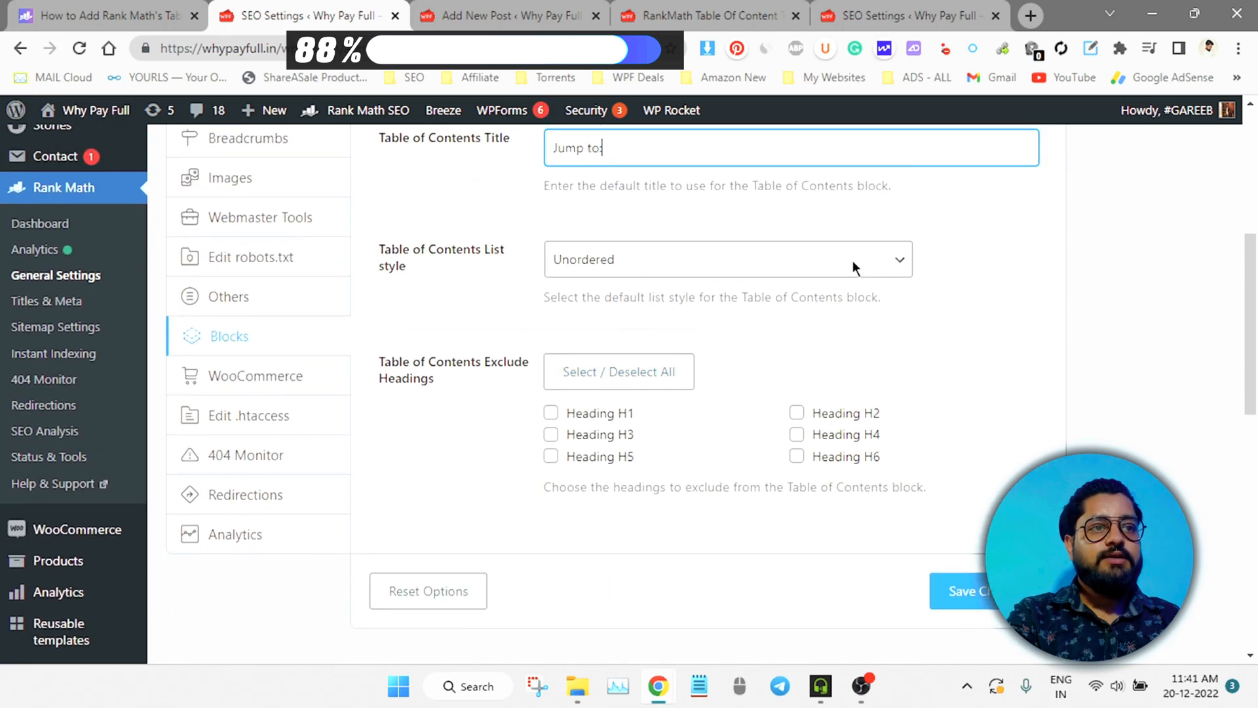
left_click(759, 270)
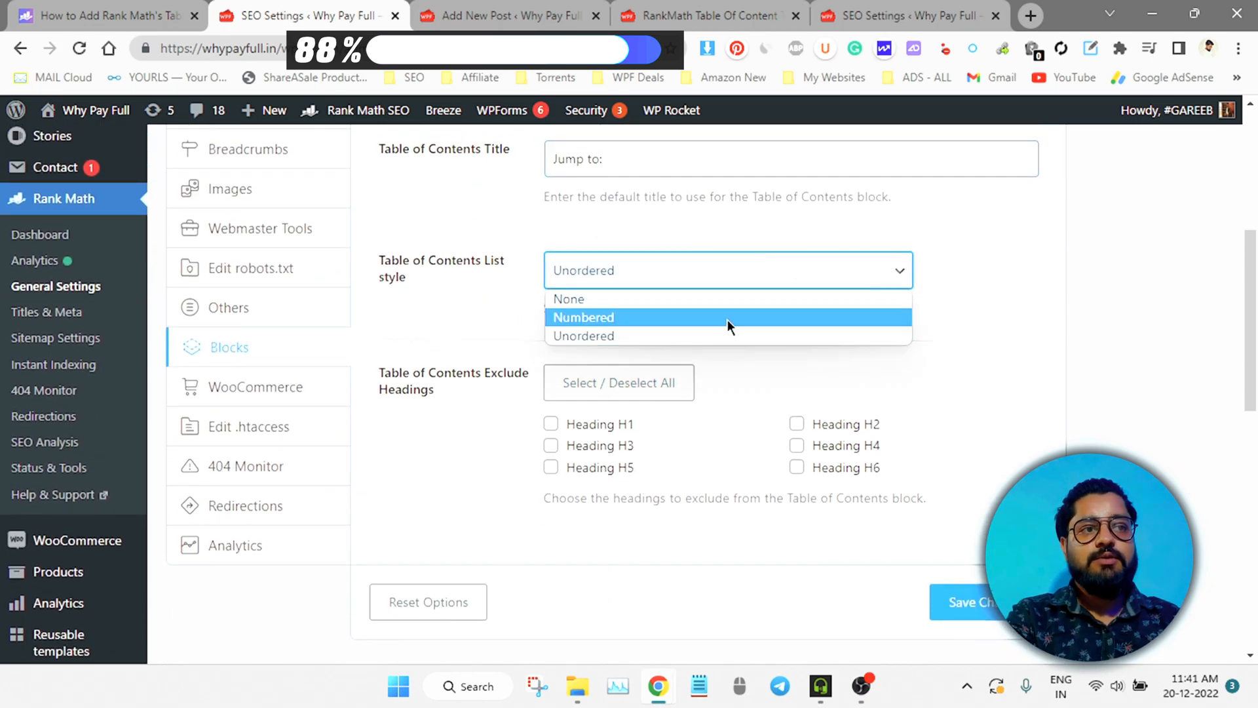
left_click(727, 318)
left_click(606, 469)
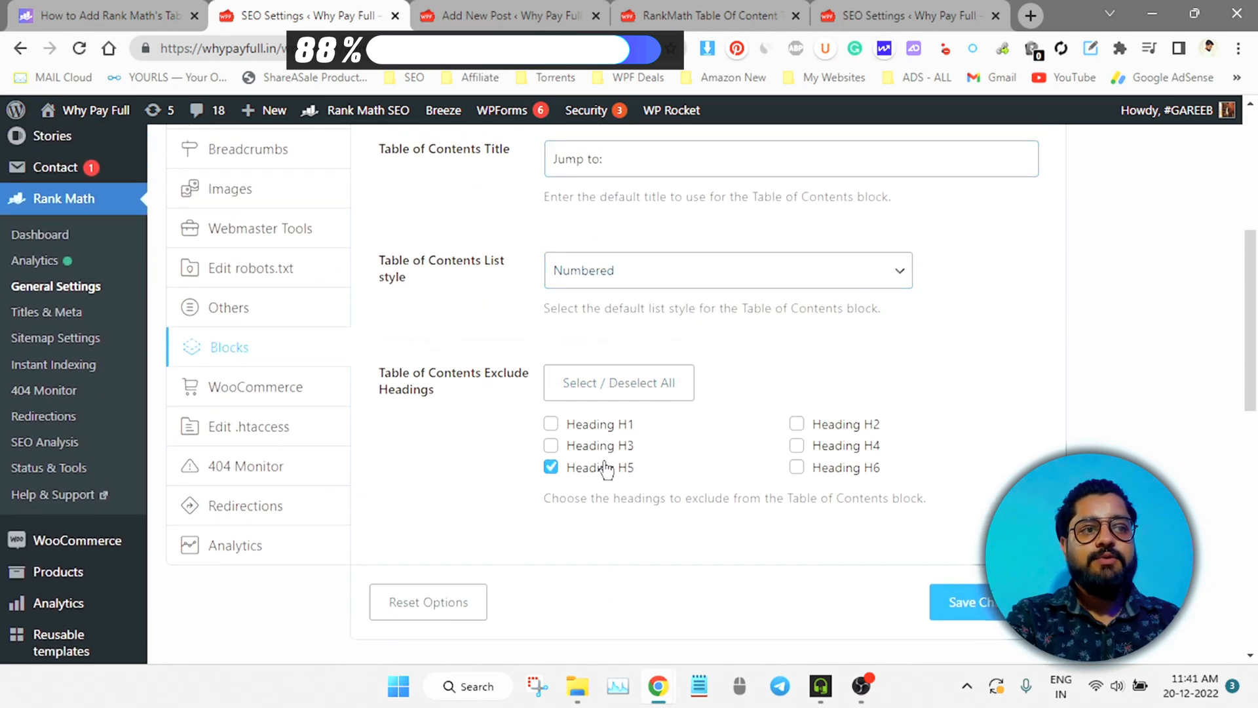
left_click(963, 603)
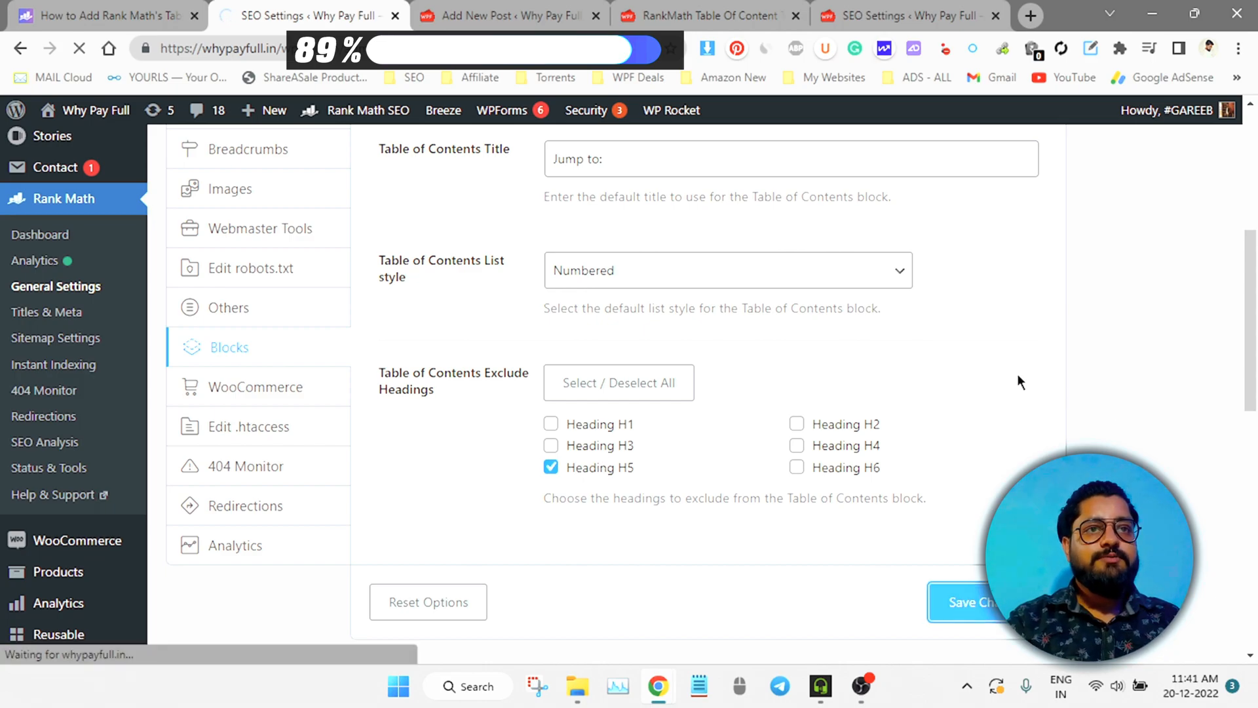
scroll(1017, 377, "up", 1)
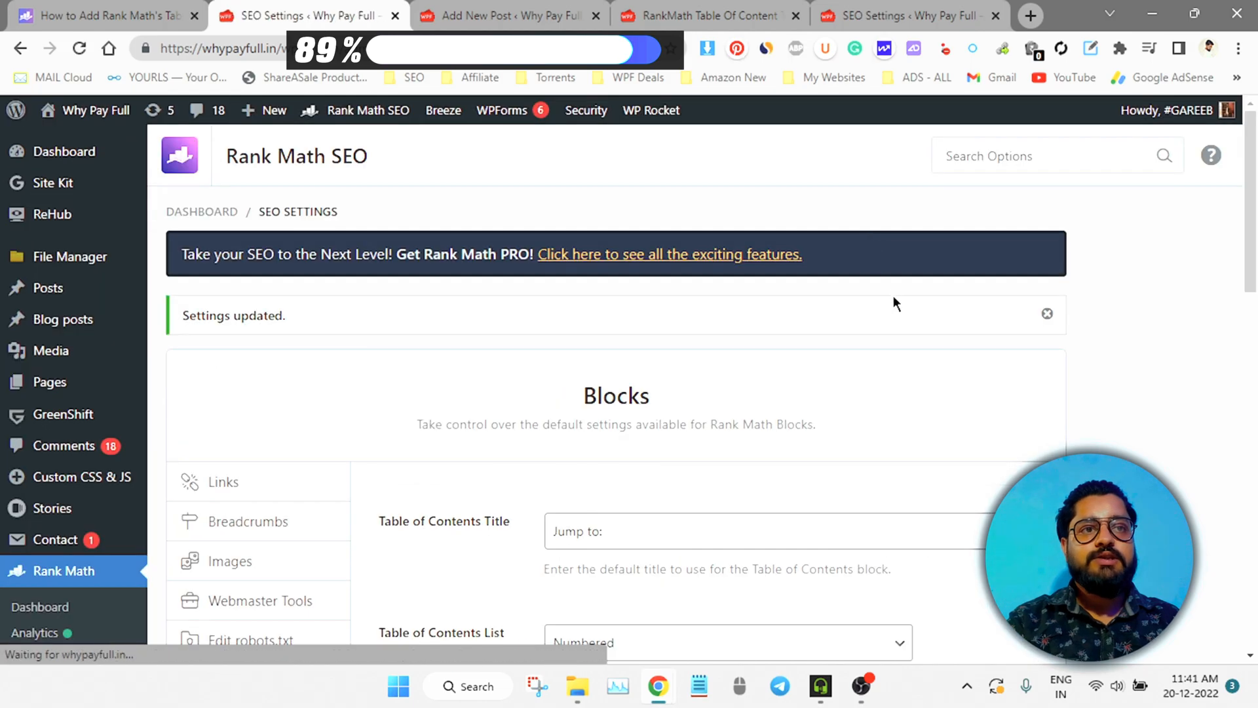
scroll(784, 372, "down", 1)
scroll(785, 372, "down", 1)
- Return to the draft post and look over its content and Table of Contents block
key("ctrl+Tab")
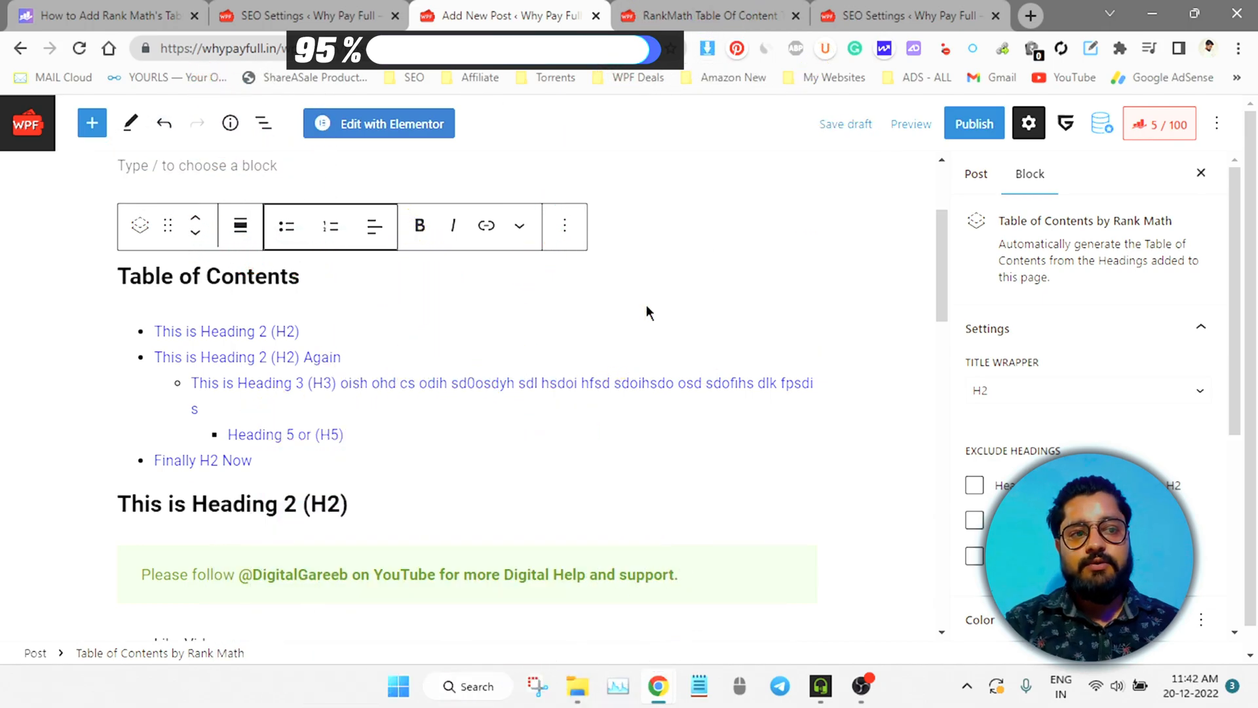
scroll(646, 305, "down", 3)
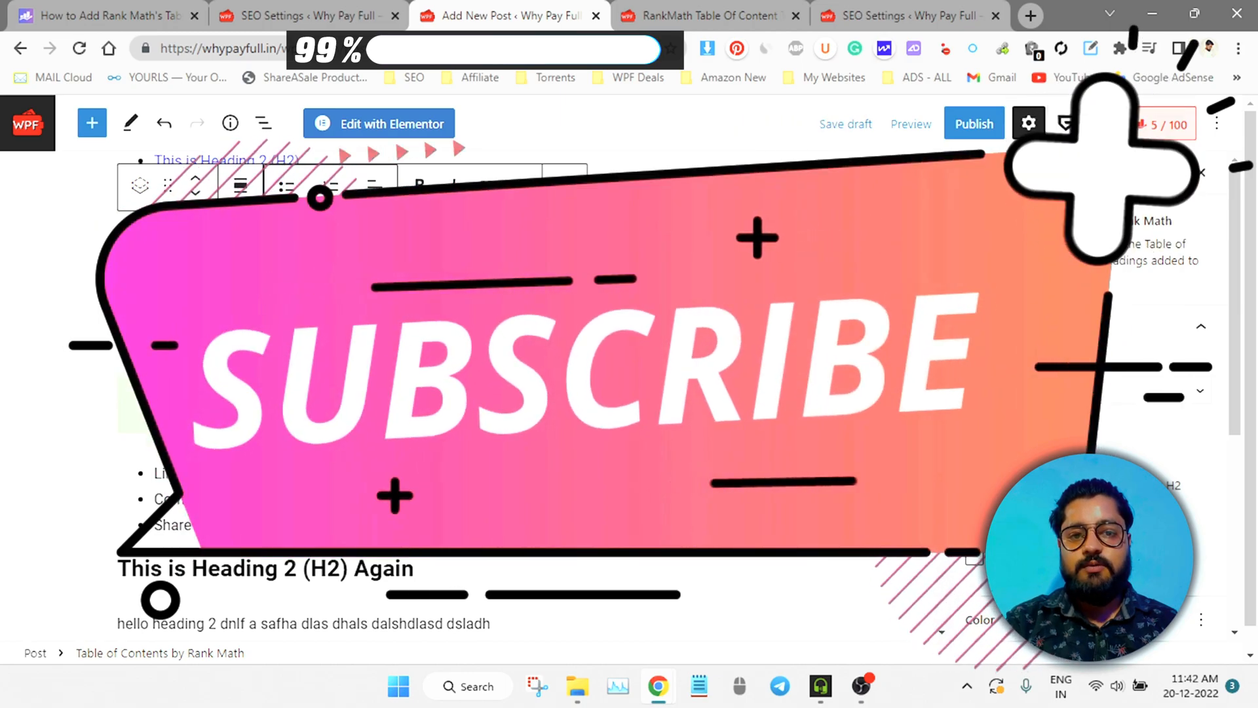
scroll(467, 393, "up", 2)
scroll(608, 501, "up", 3)
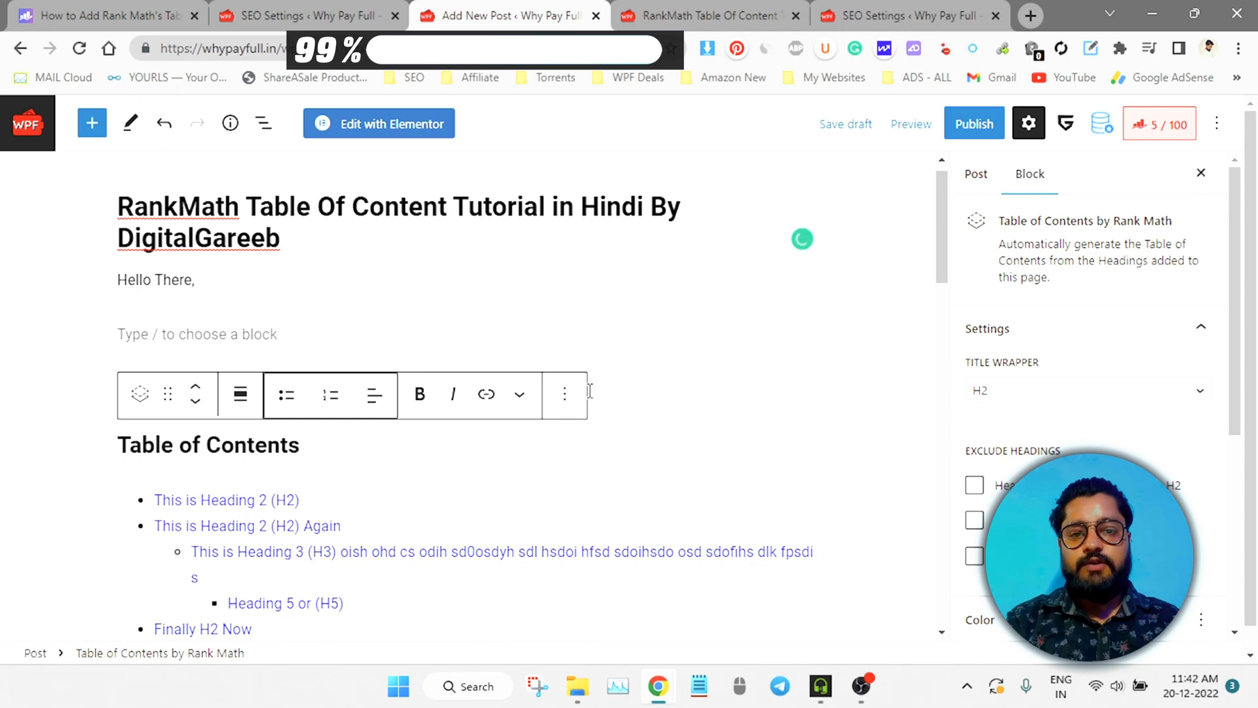